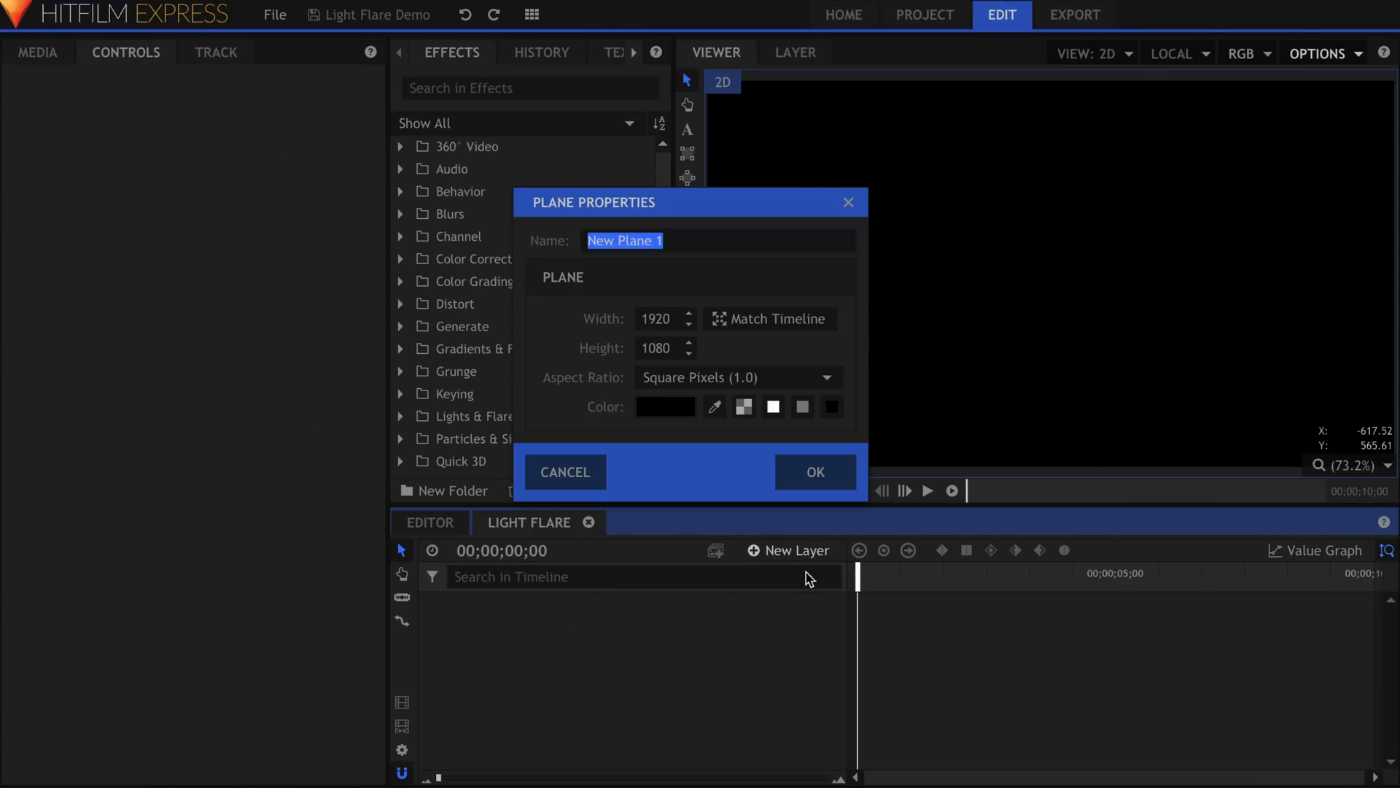
- Name the new plane 'Light Flare' and apply the Light Flares effect to it
text(Light Flare)
click(815, 472)
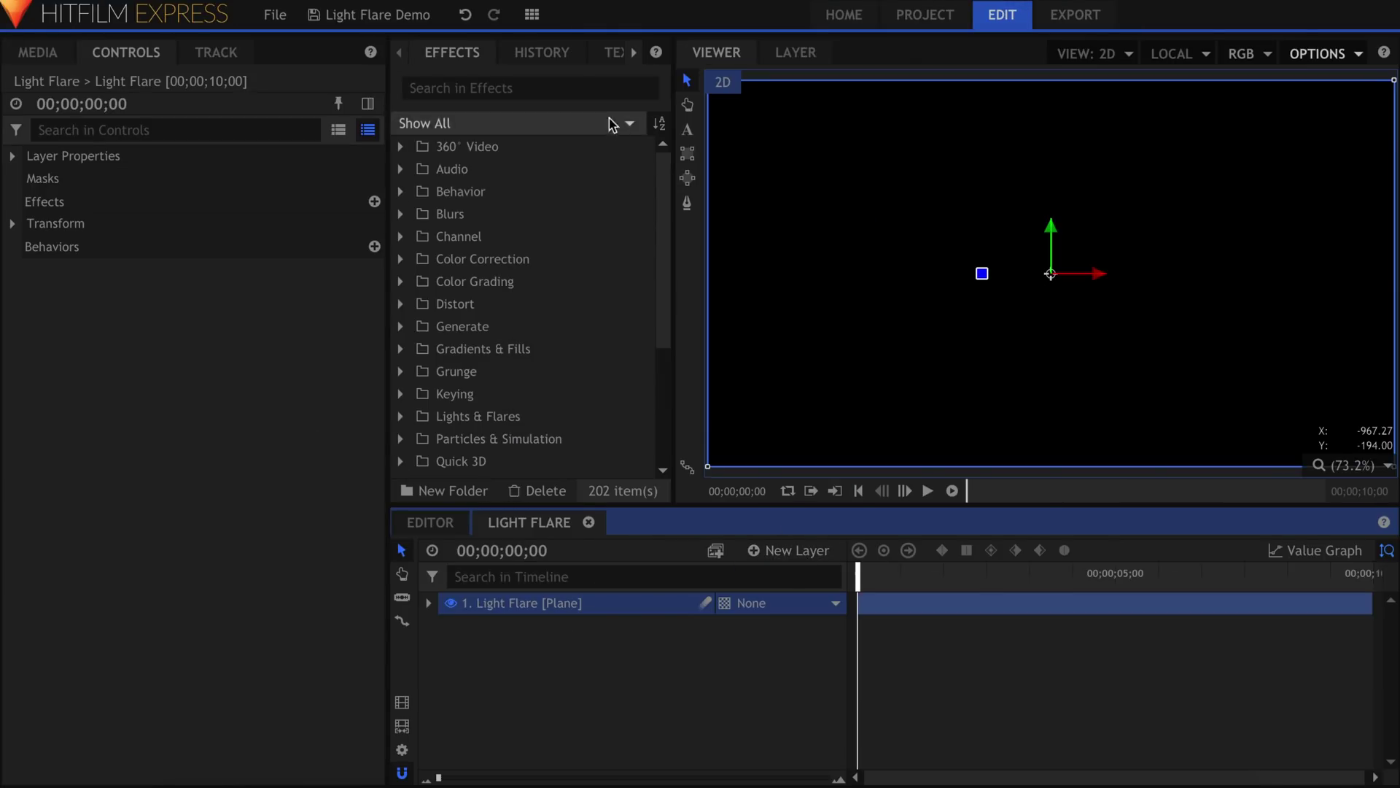
click(605, 88)
text(Light Flare)
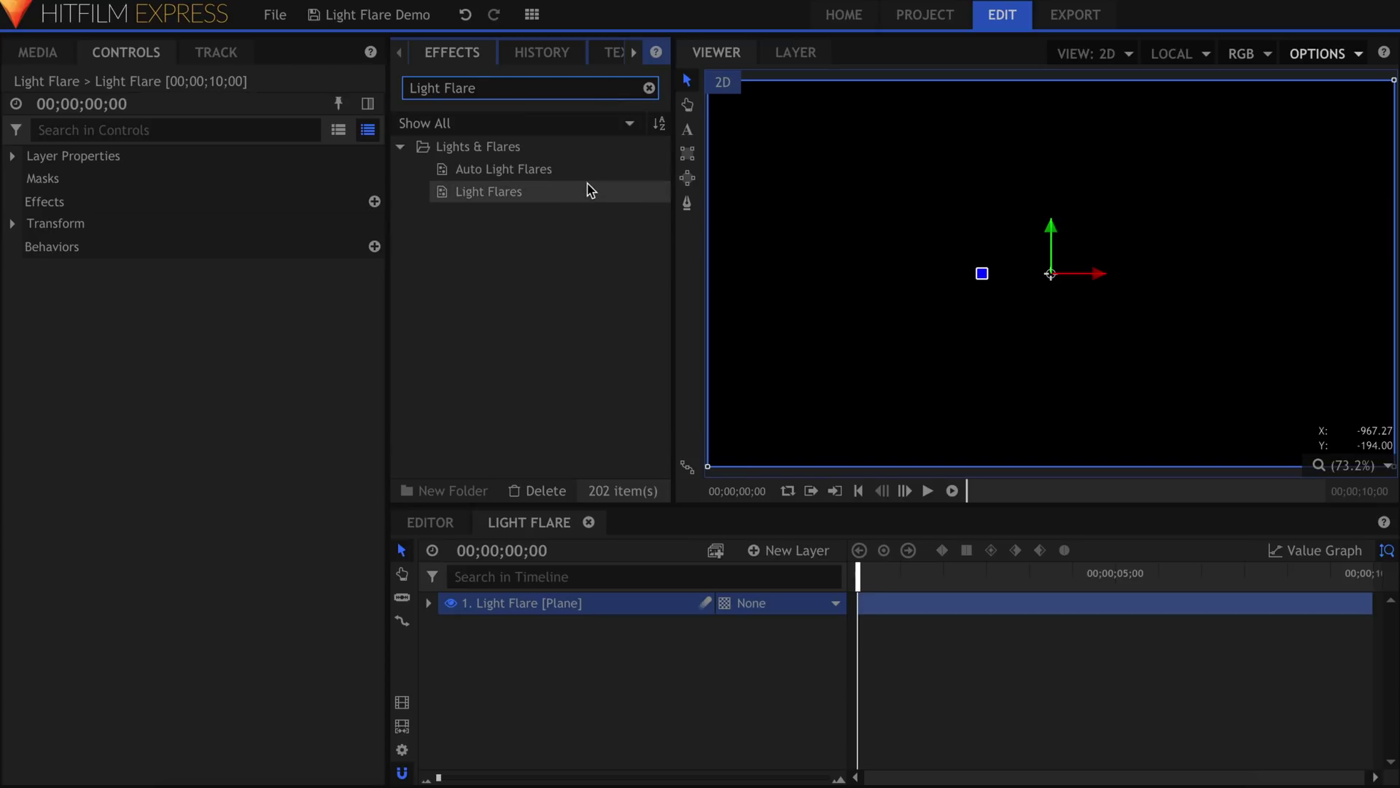
drag(587, 191, 598, 612)
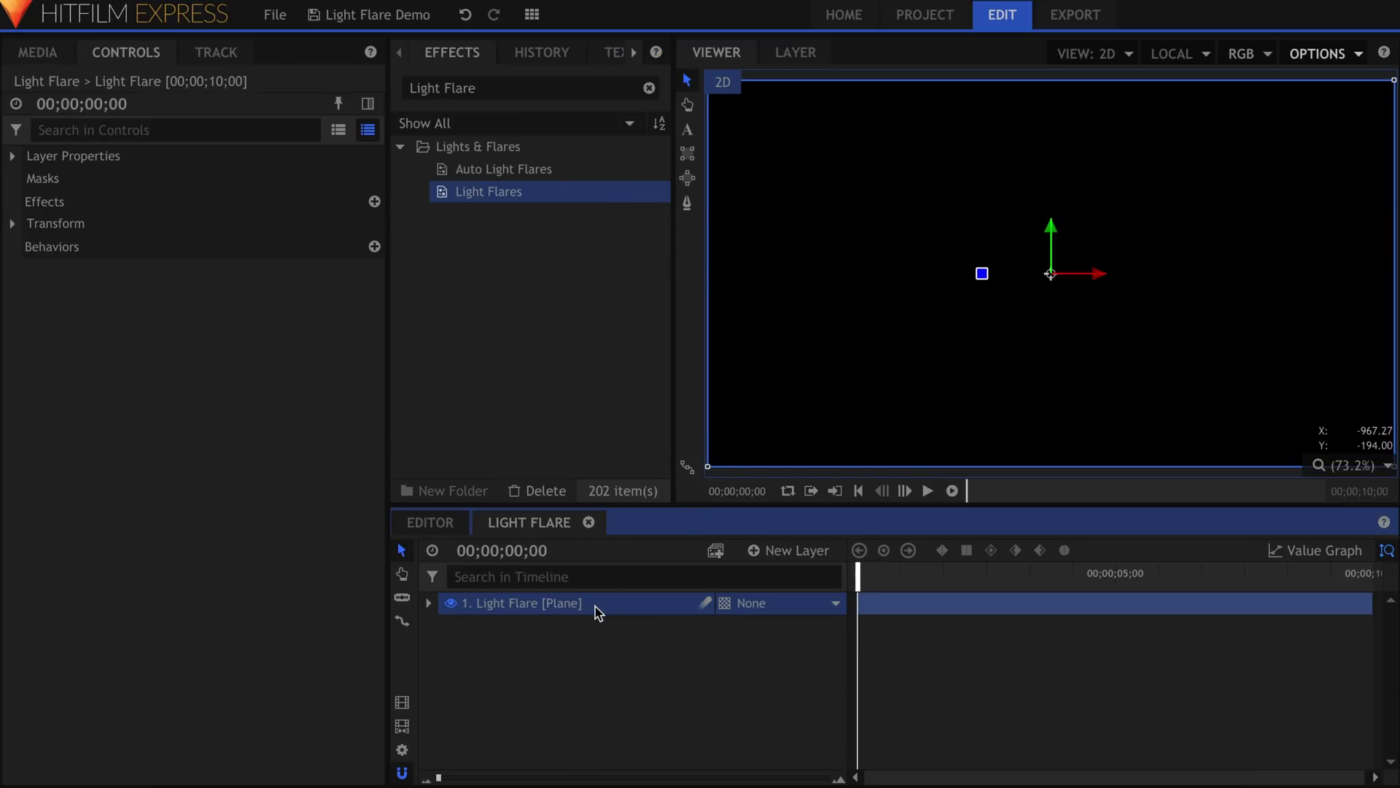
- Add a point layer and set the Light Flares hotspot centre to 0, 0
click(792, 552)
click(777, 686)
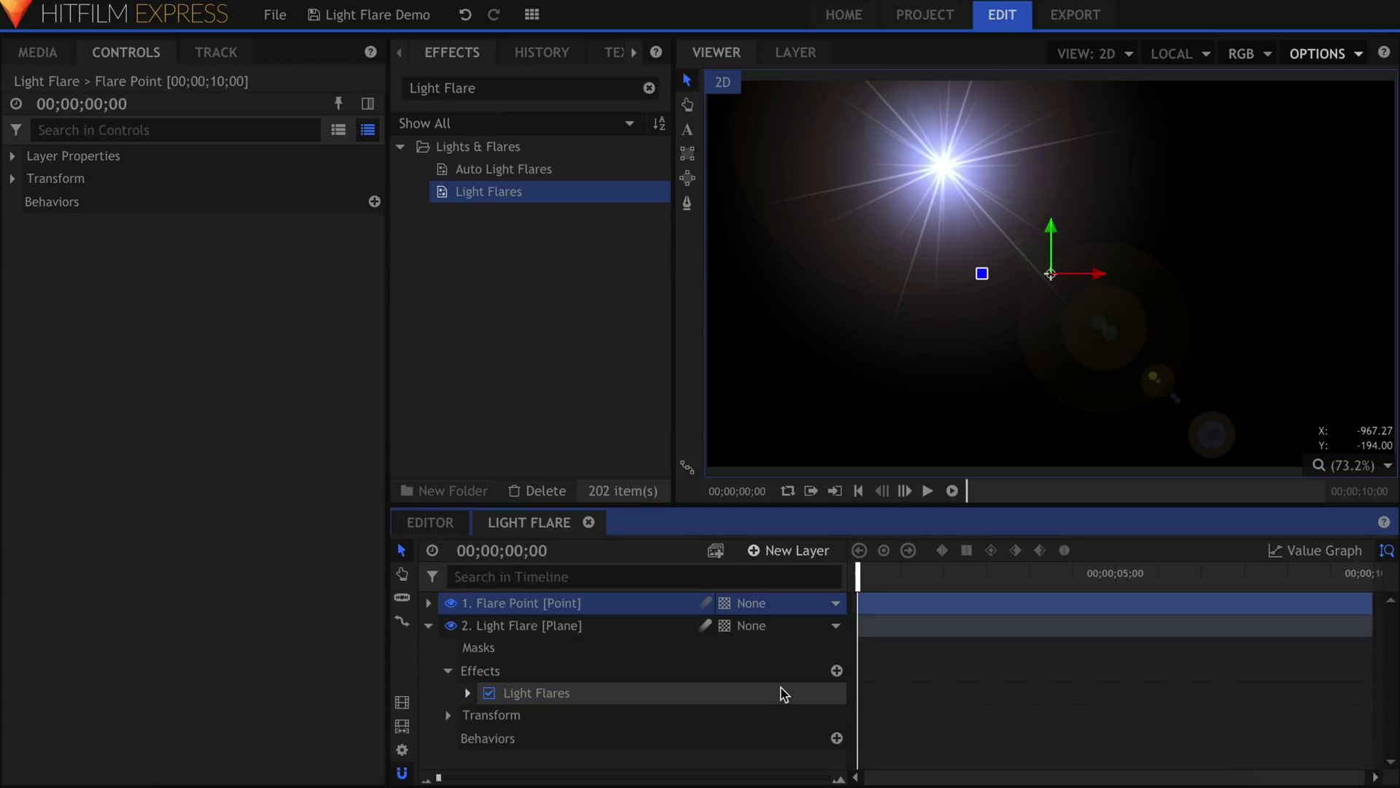
click(634, 625)
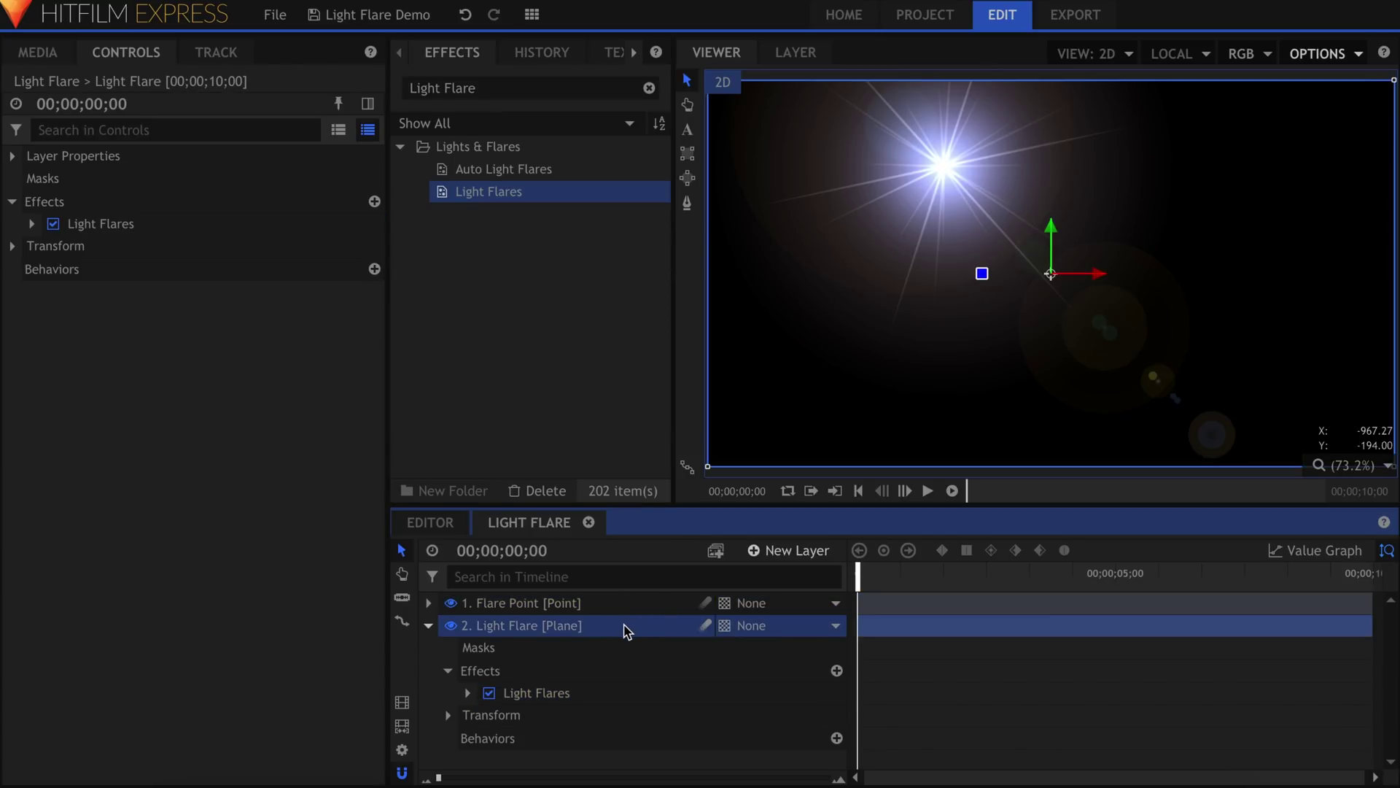
click(31, 224)
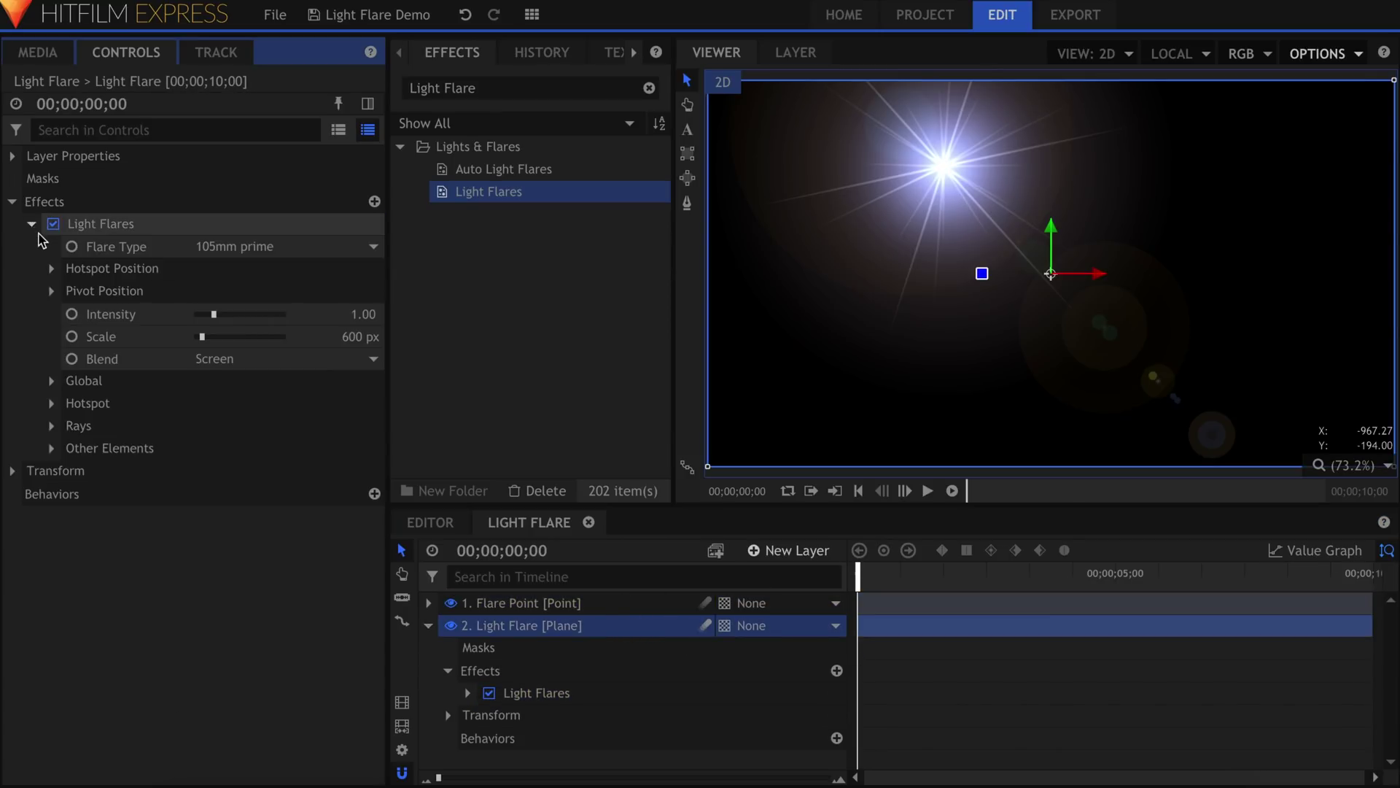
click(53, 269)
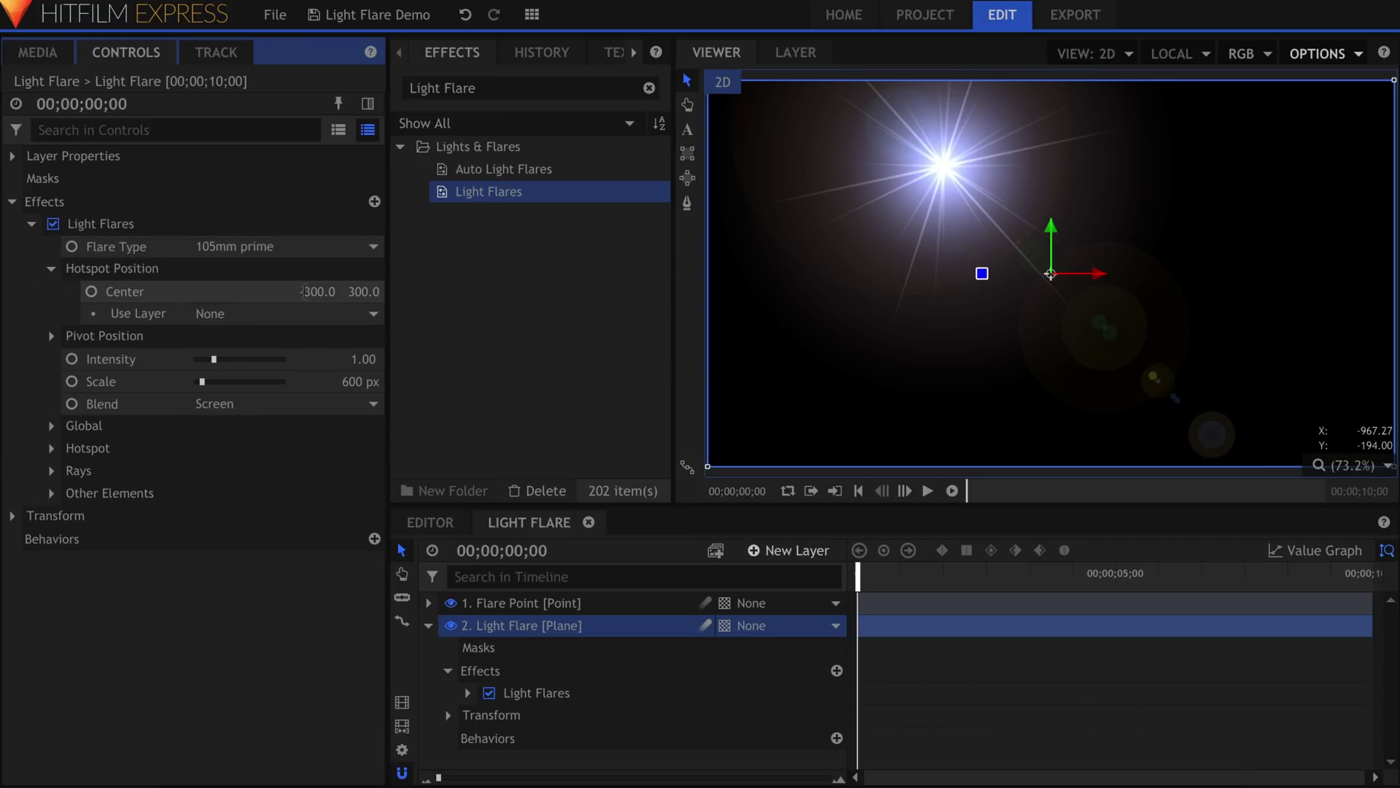
click(304, 291)
text(0)
key(Tab)
text(0)
key(Return)
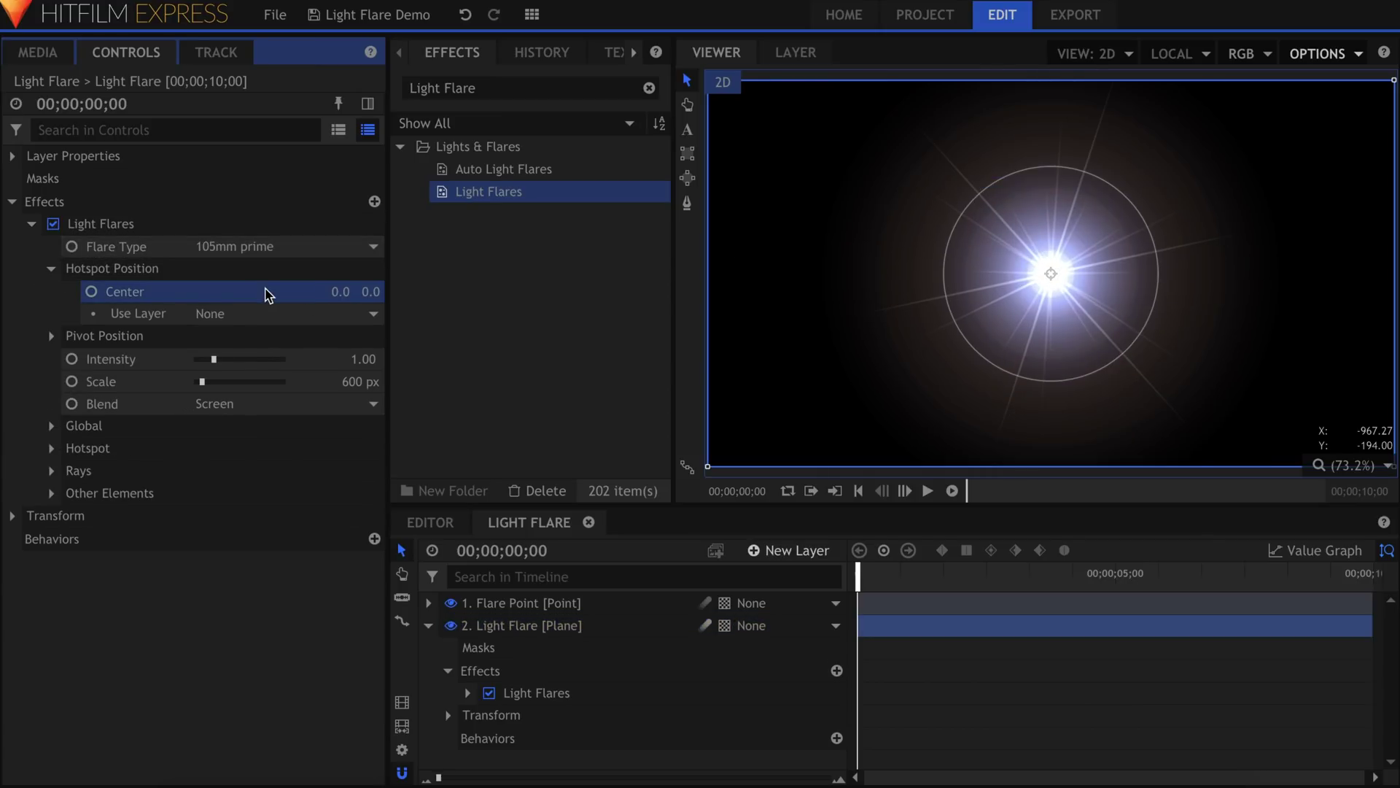
- Link the hotspot to the Flare Point layer and move the point to the upper-left
click(266, 314)
click(269, 335)
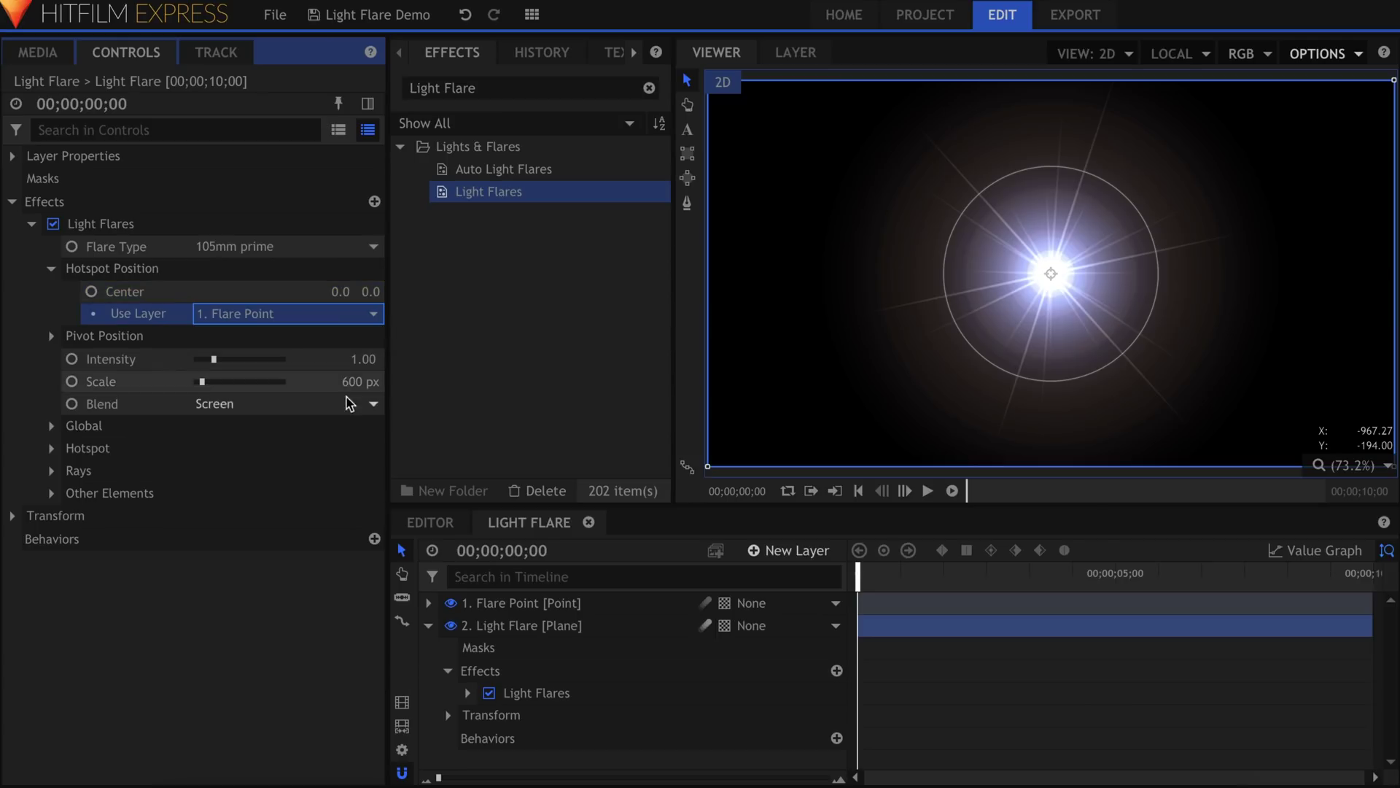
click(549, 603)
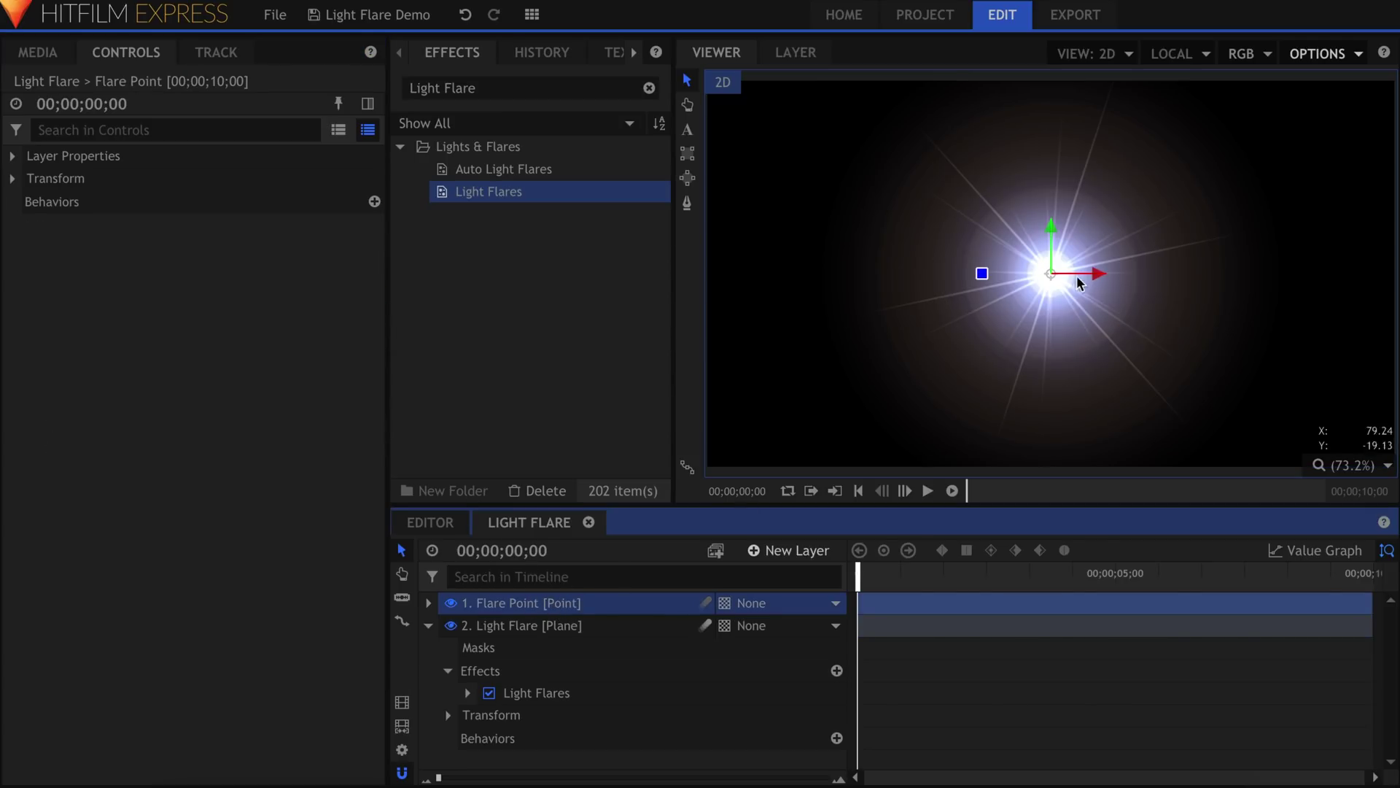
drag(1051, 274, 873, 196)
- Step through the flare types from 35mm prime via Anamorphic and Chromatic halo, ending on 105mm prime
click(597, 625)
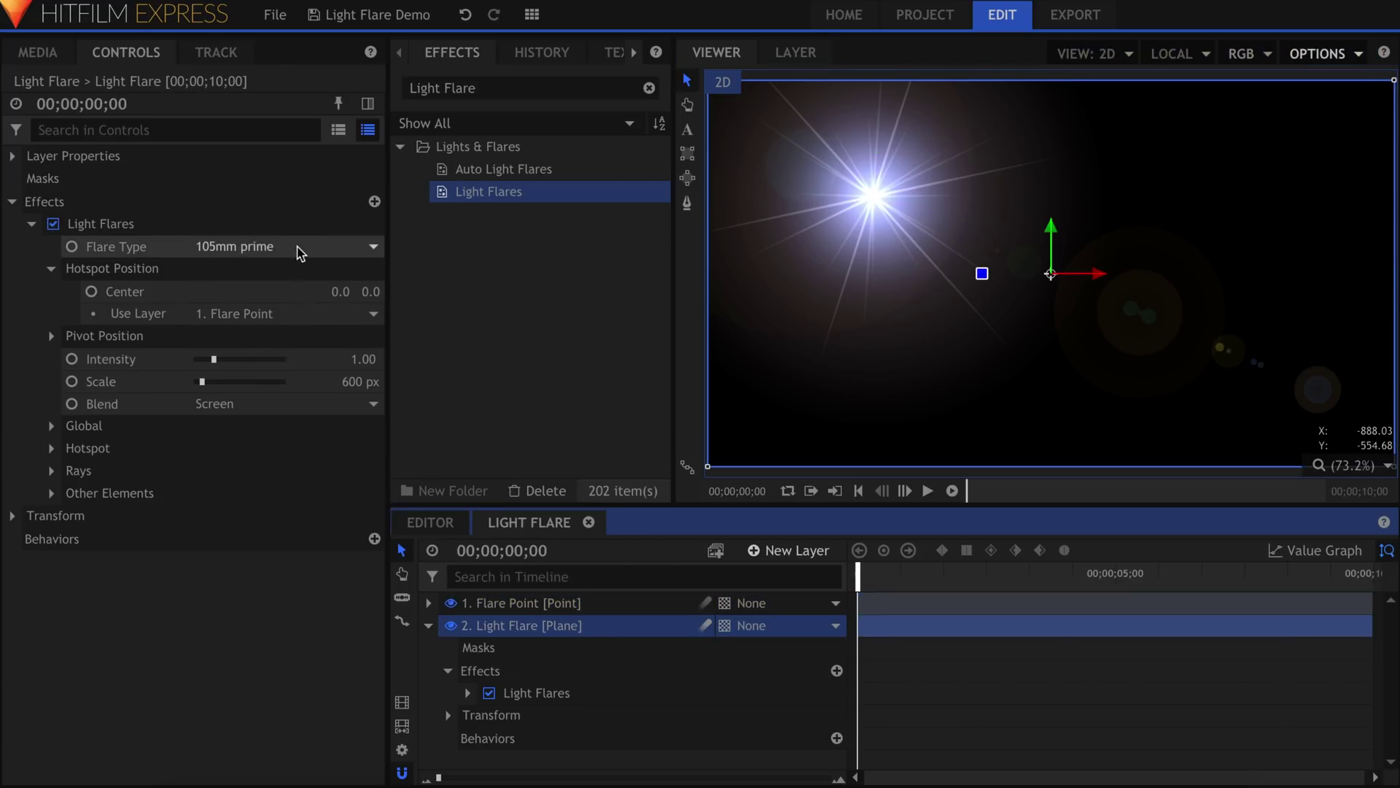
click(300, 249)
click(295, 267)
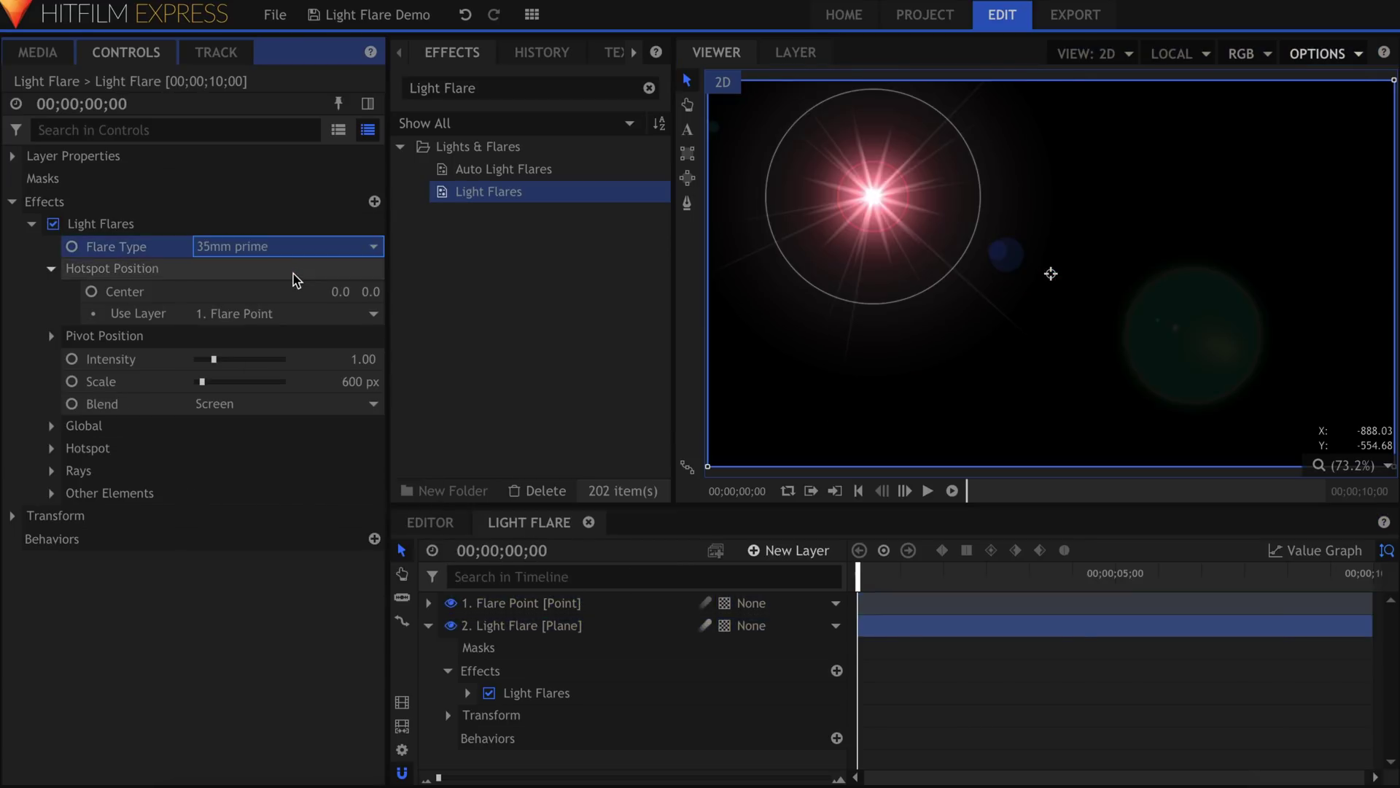
key(Down)
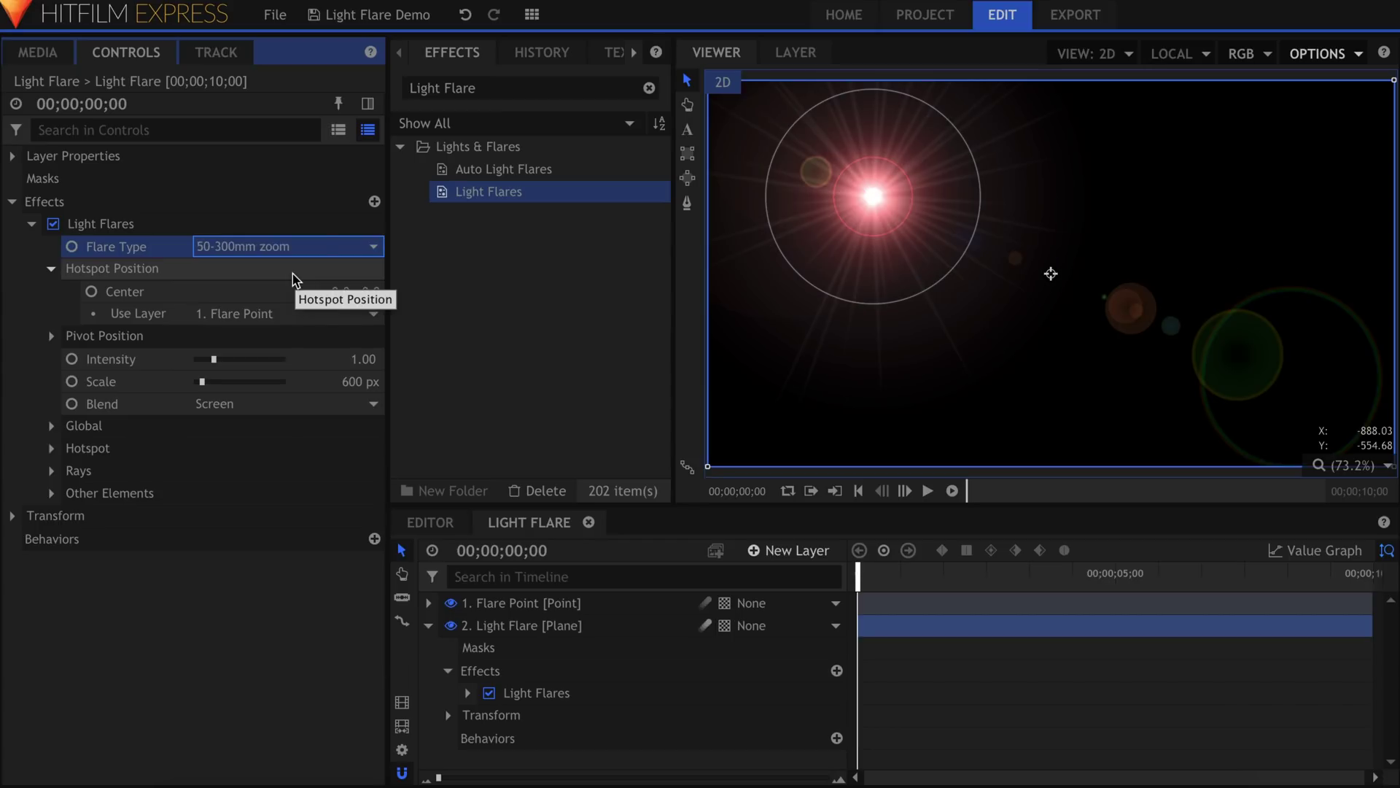
key(Down)
key(Down)
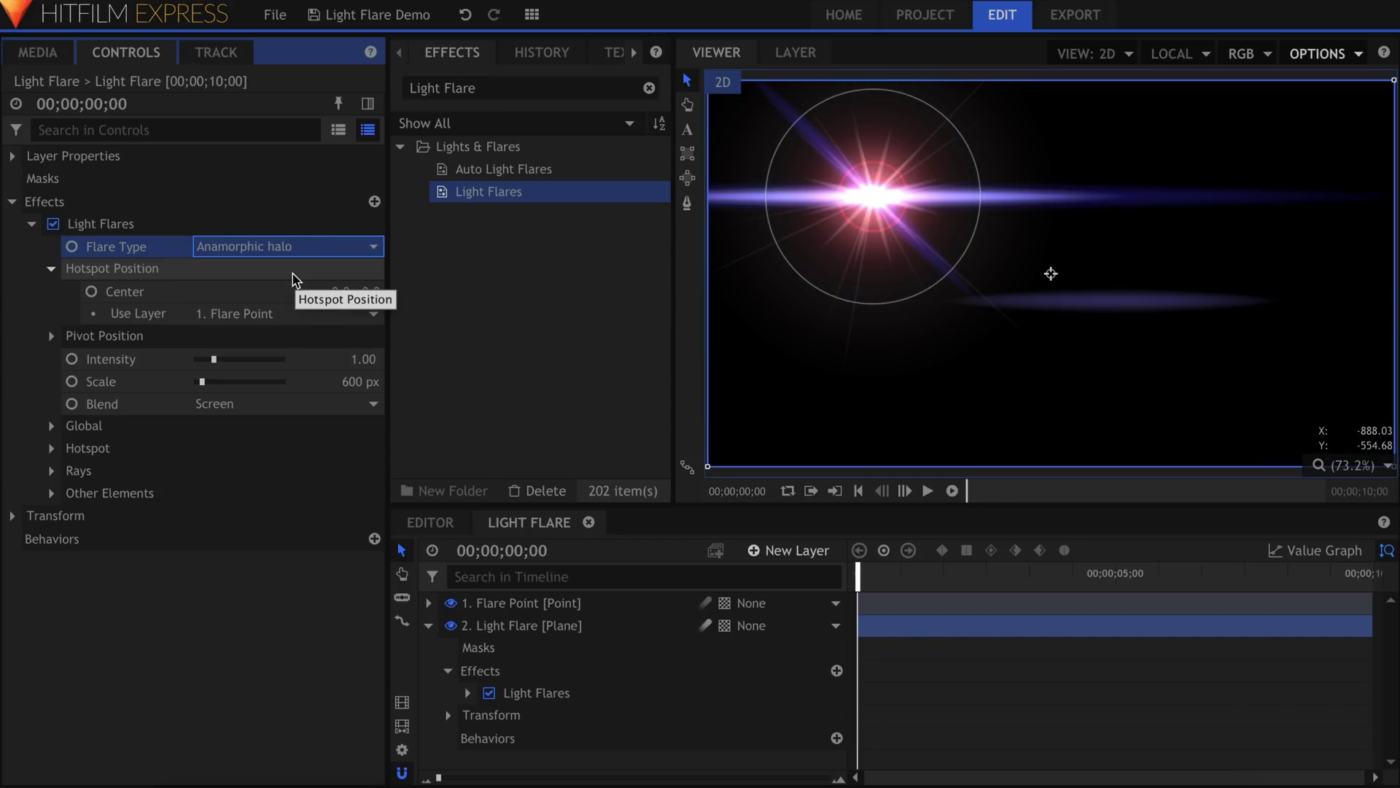
key(Down)
key(Down)
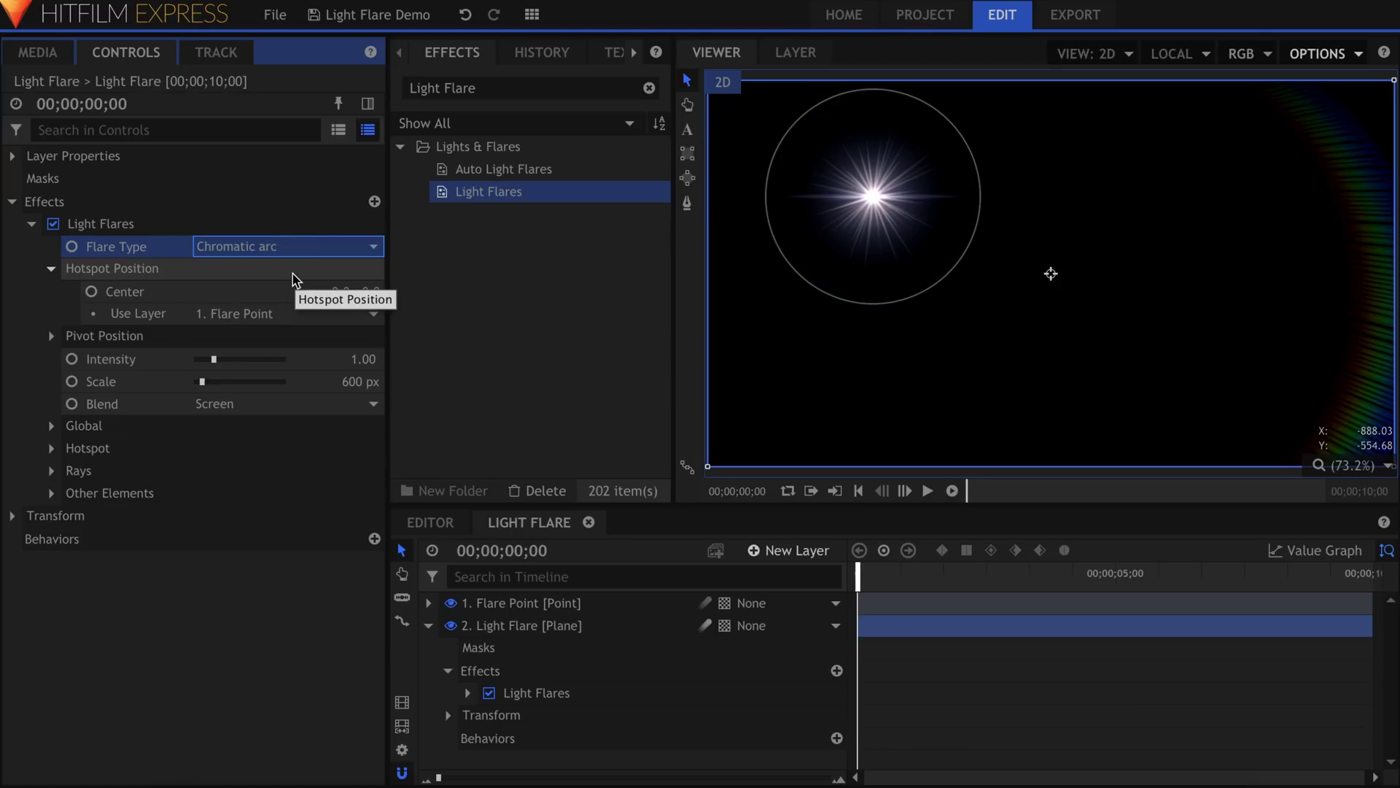
key(Down)
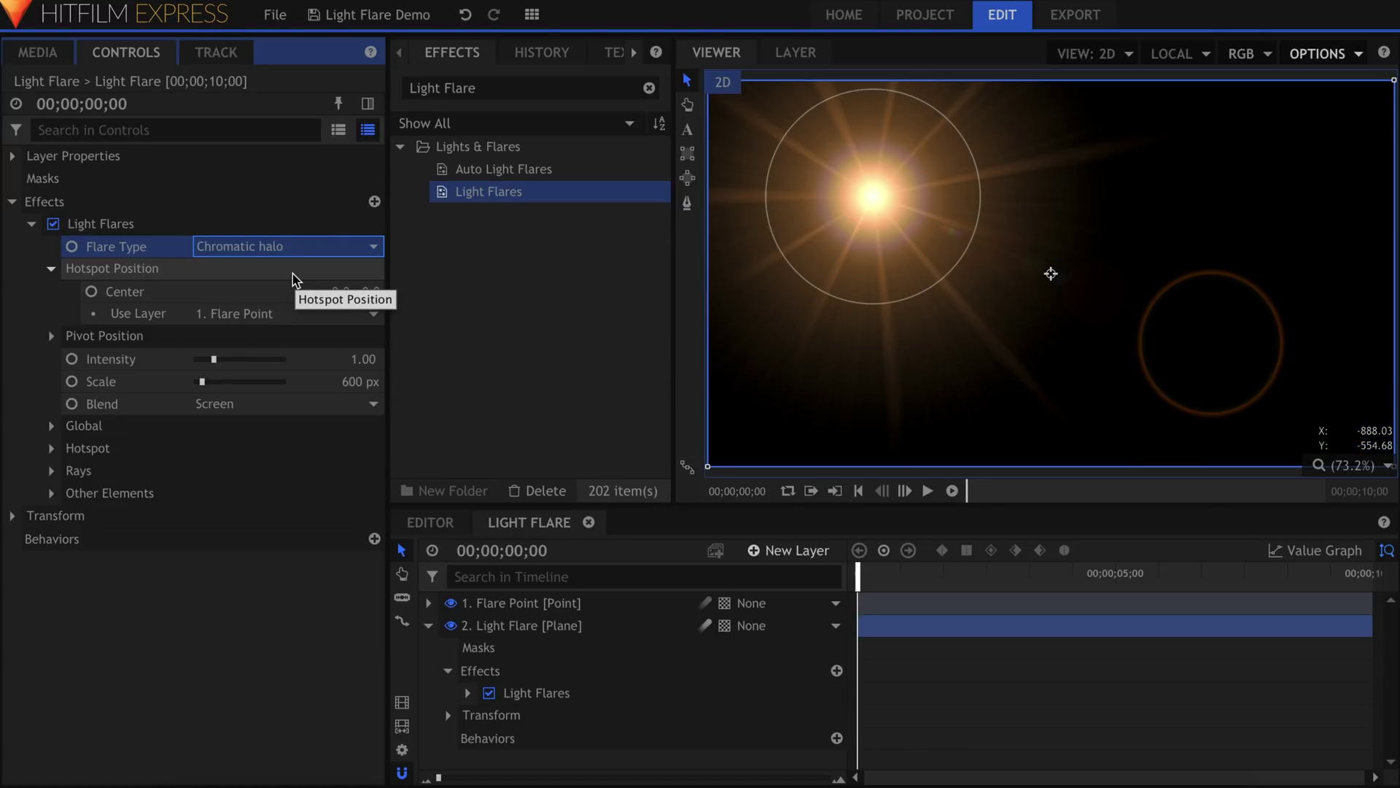
key(Down)
key(Down)
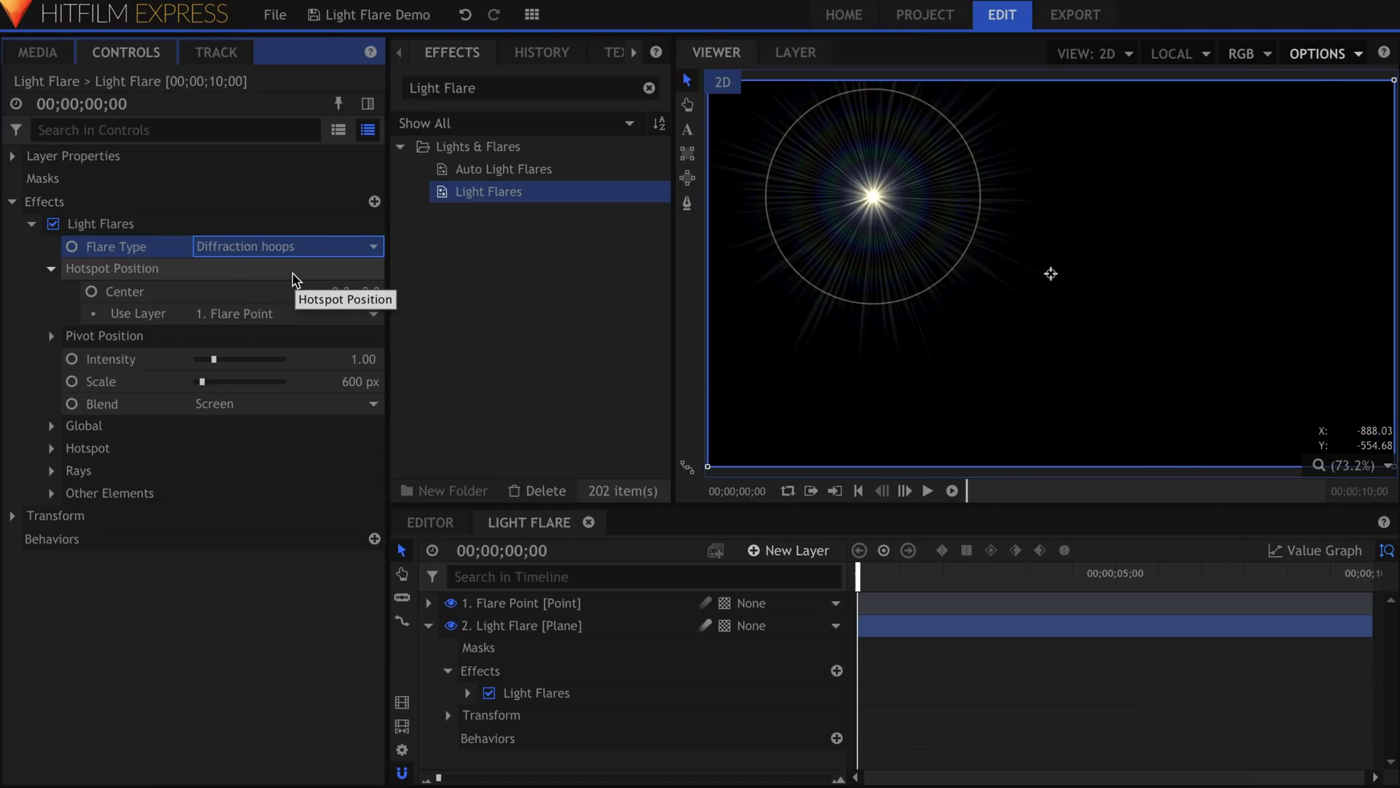
key(Down)
key(Down)
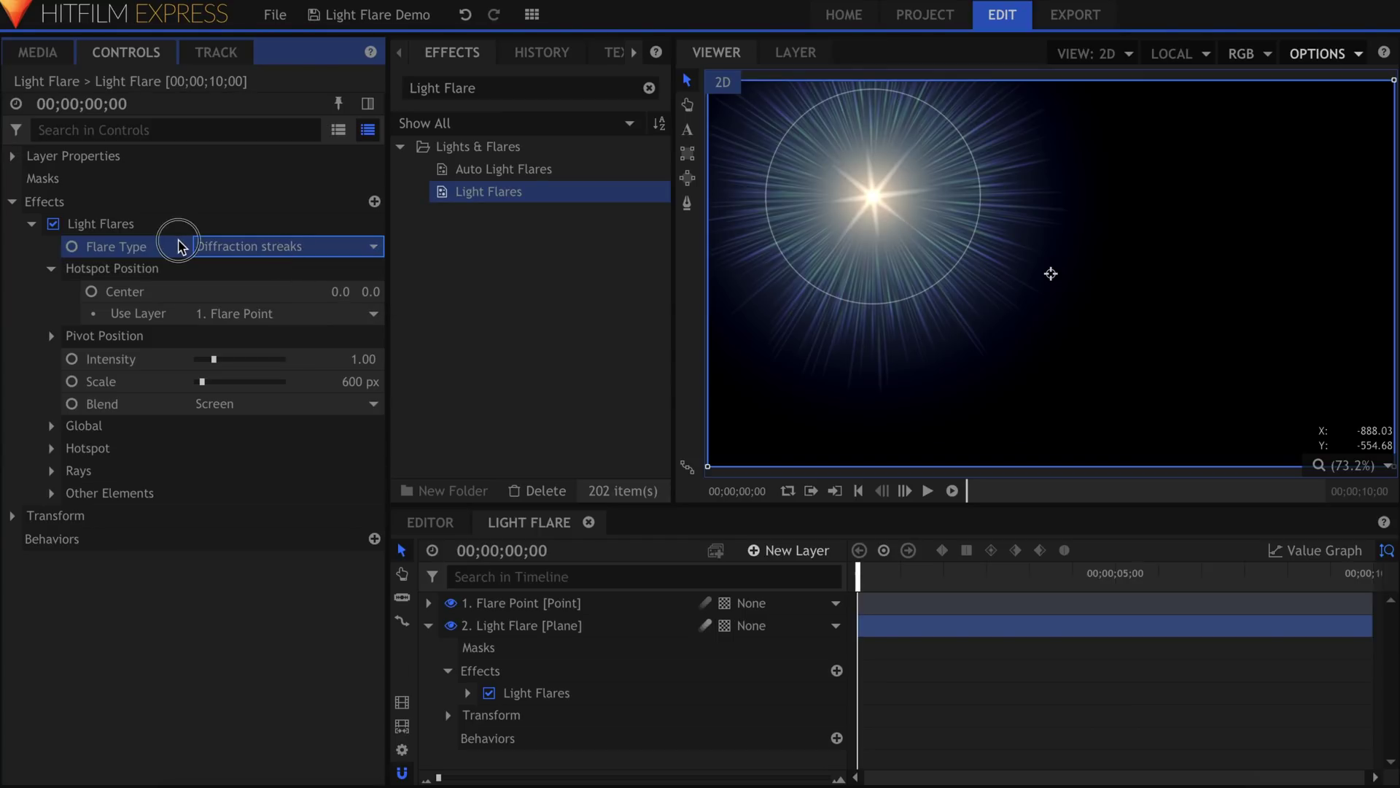
key(Down)
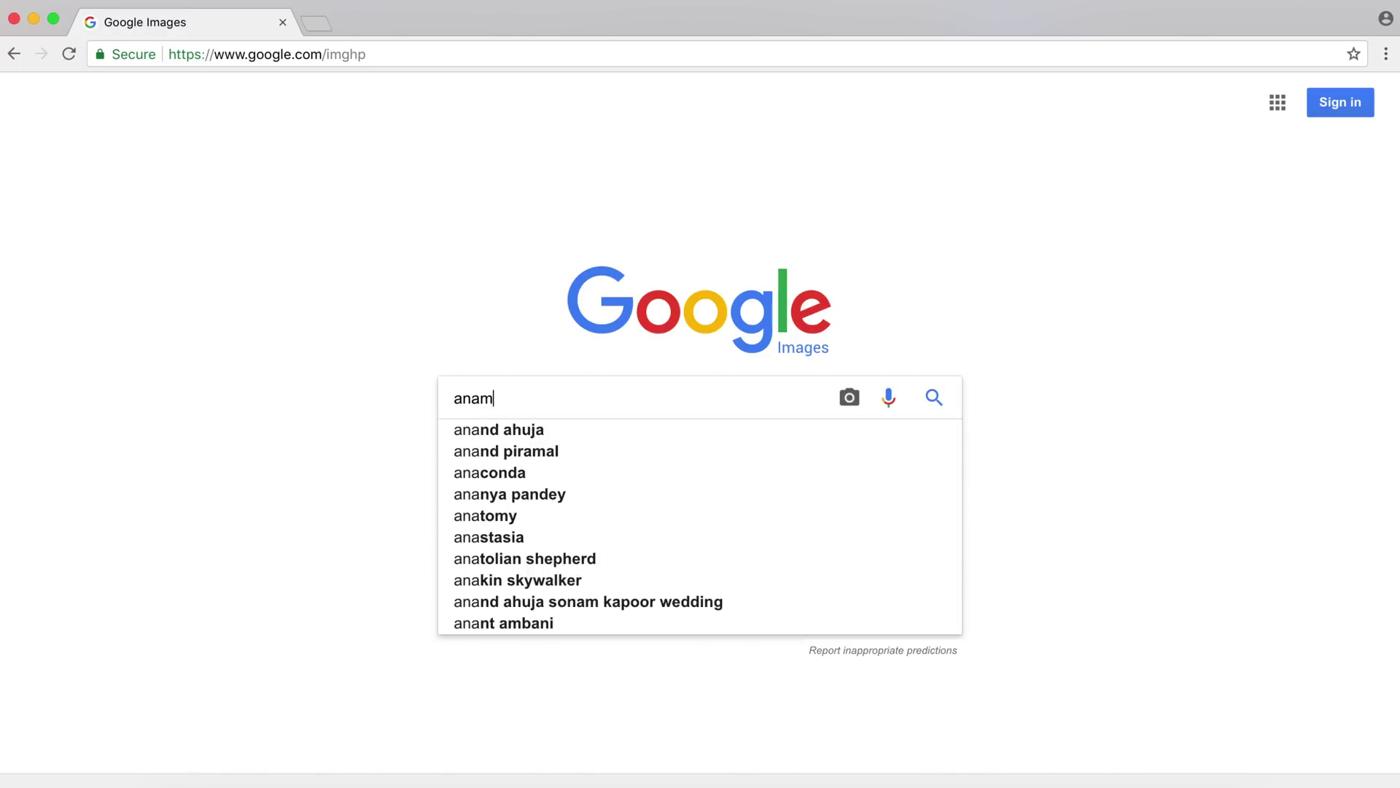
- Search Google Images for 'anamorphic lens flare' and browse previews, returning to the CineMorph example
text(morphic lens)
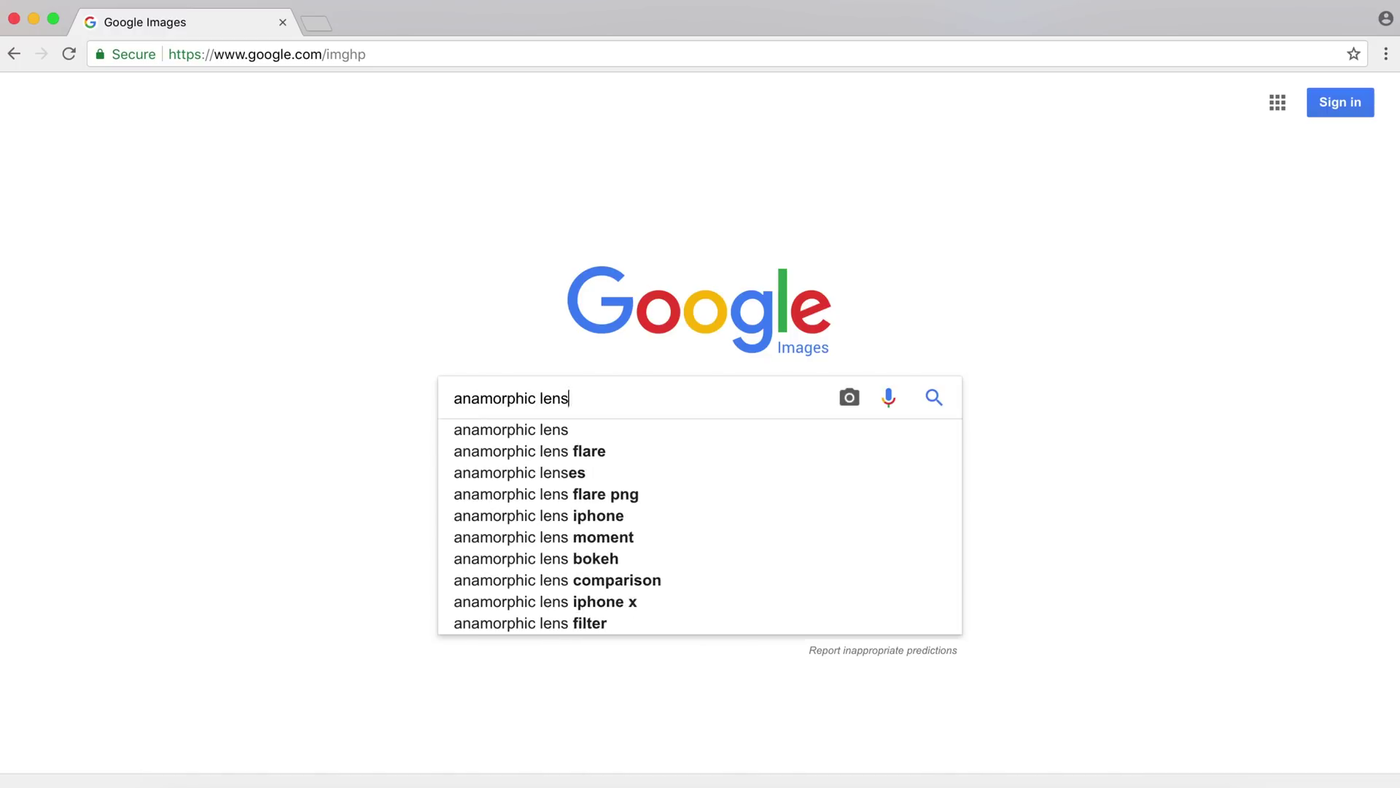
text( flare)
key(Return)
scroll(803, 469, down, 5)
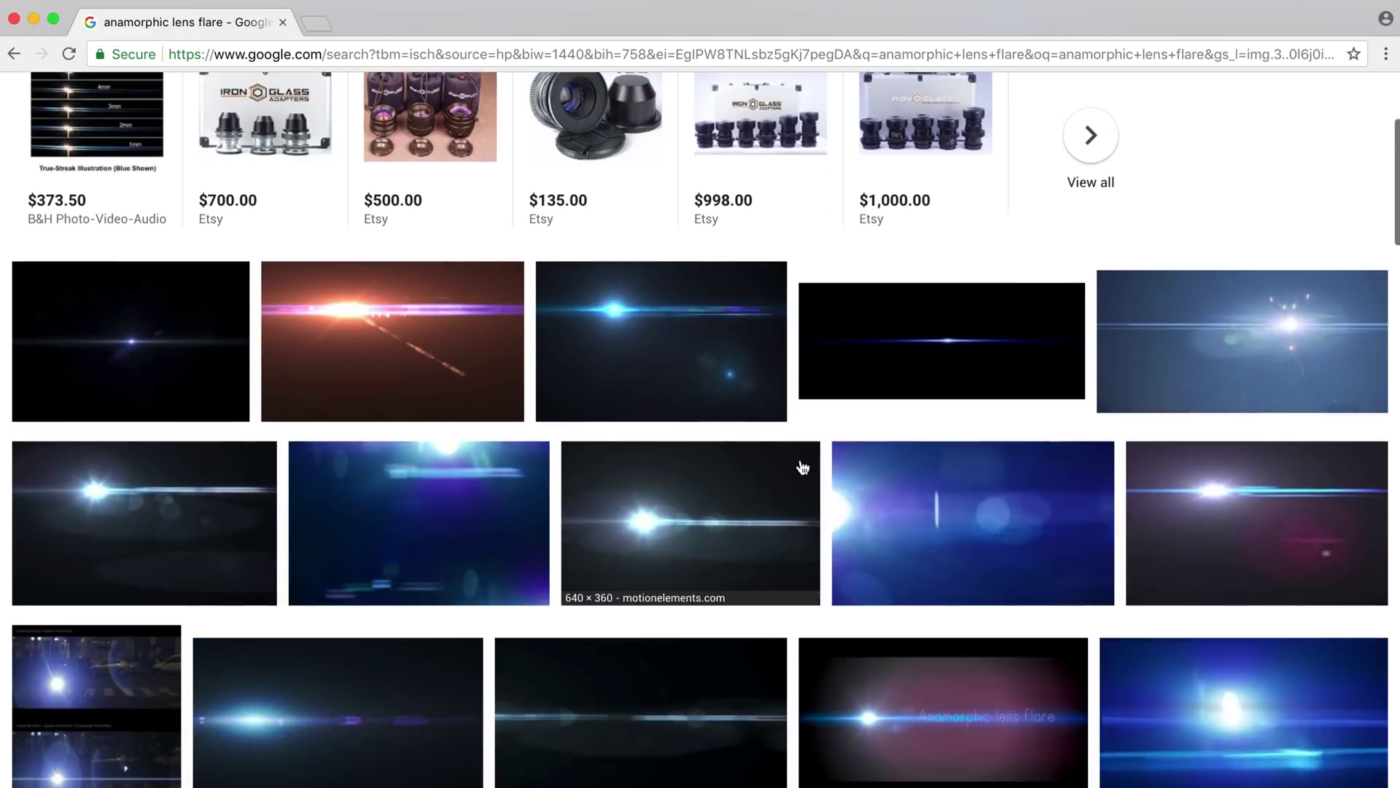
scroll(803, 469, down, 1)
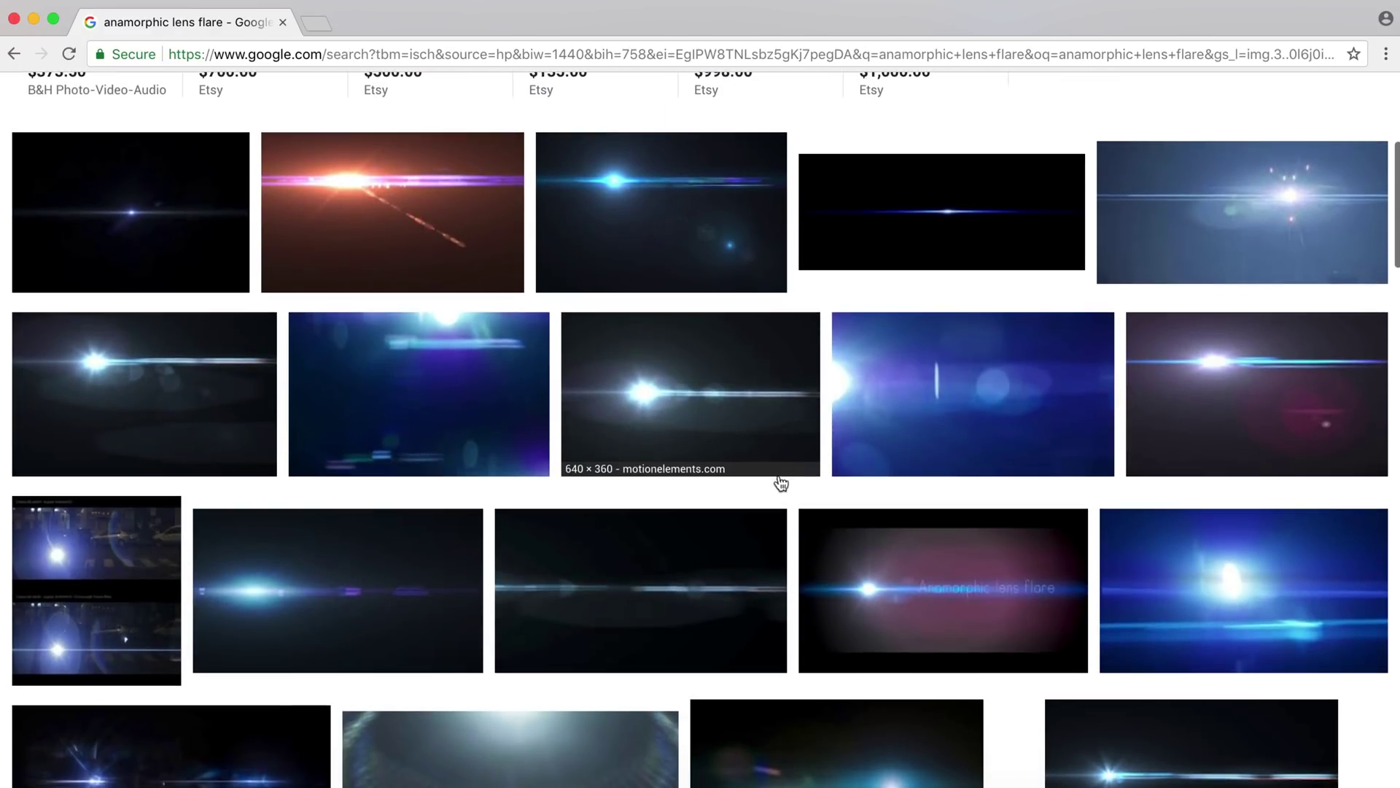
click(151, 571)
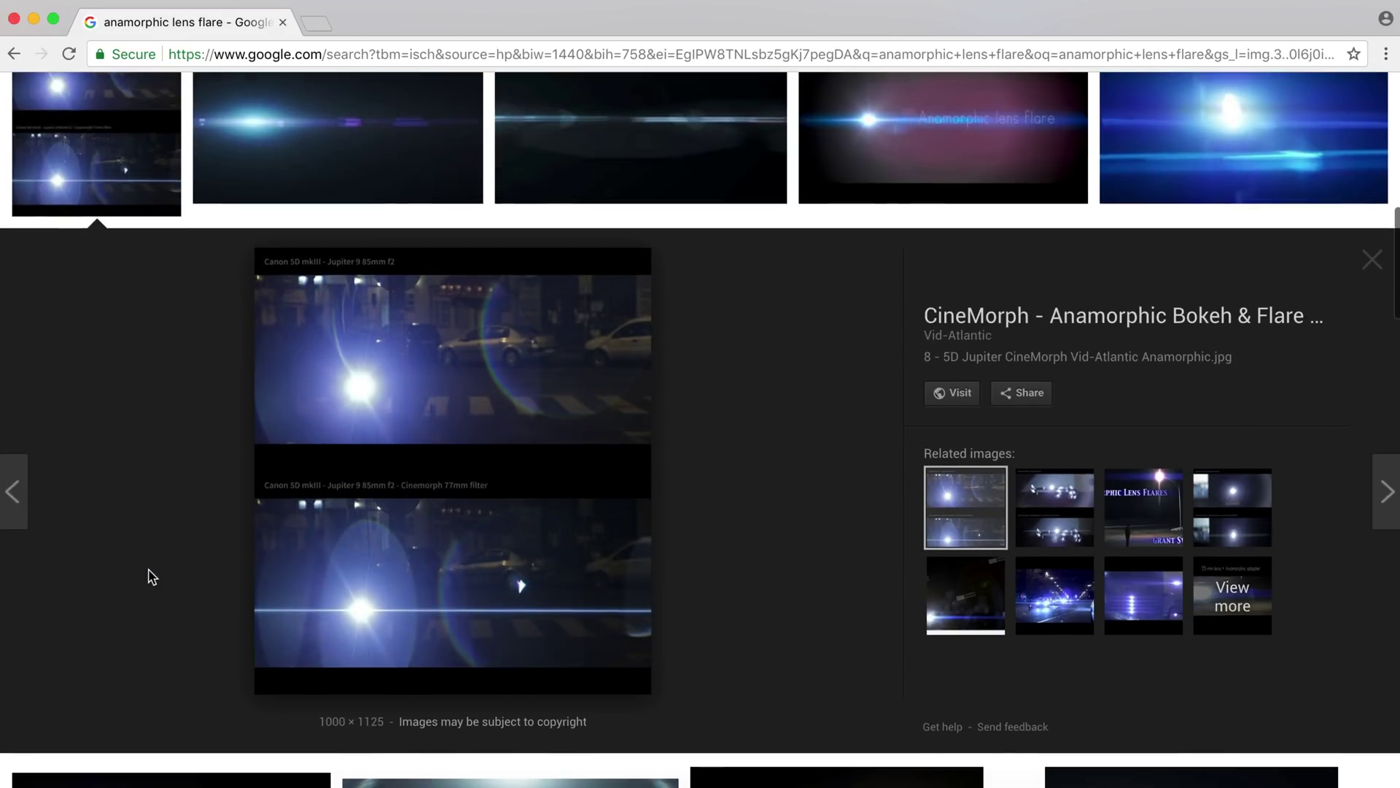
key(Right)
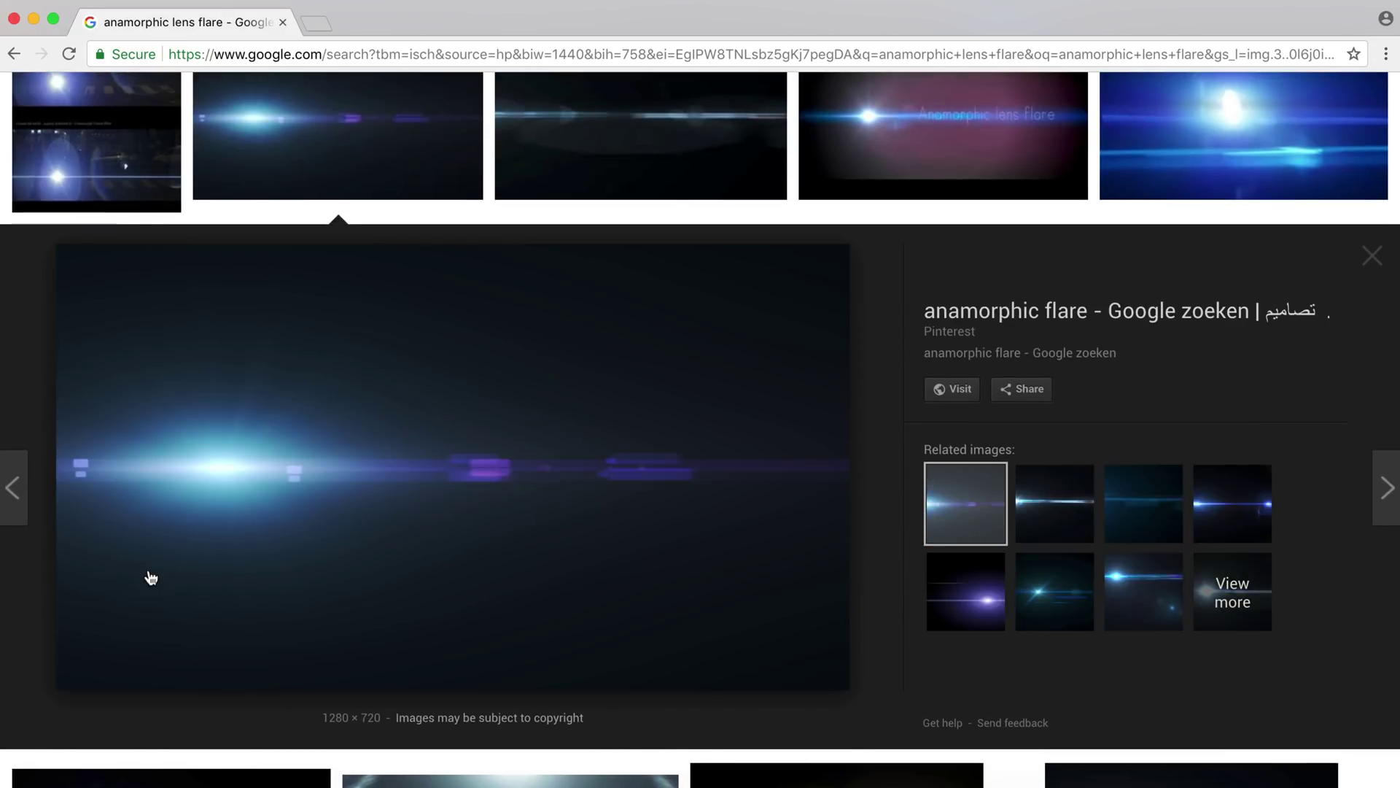
key(Right)
key(Right)
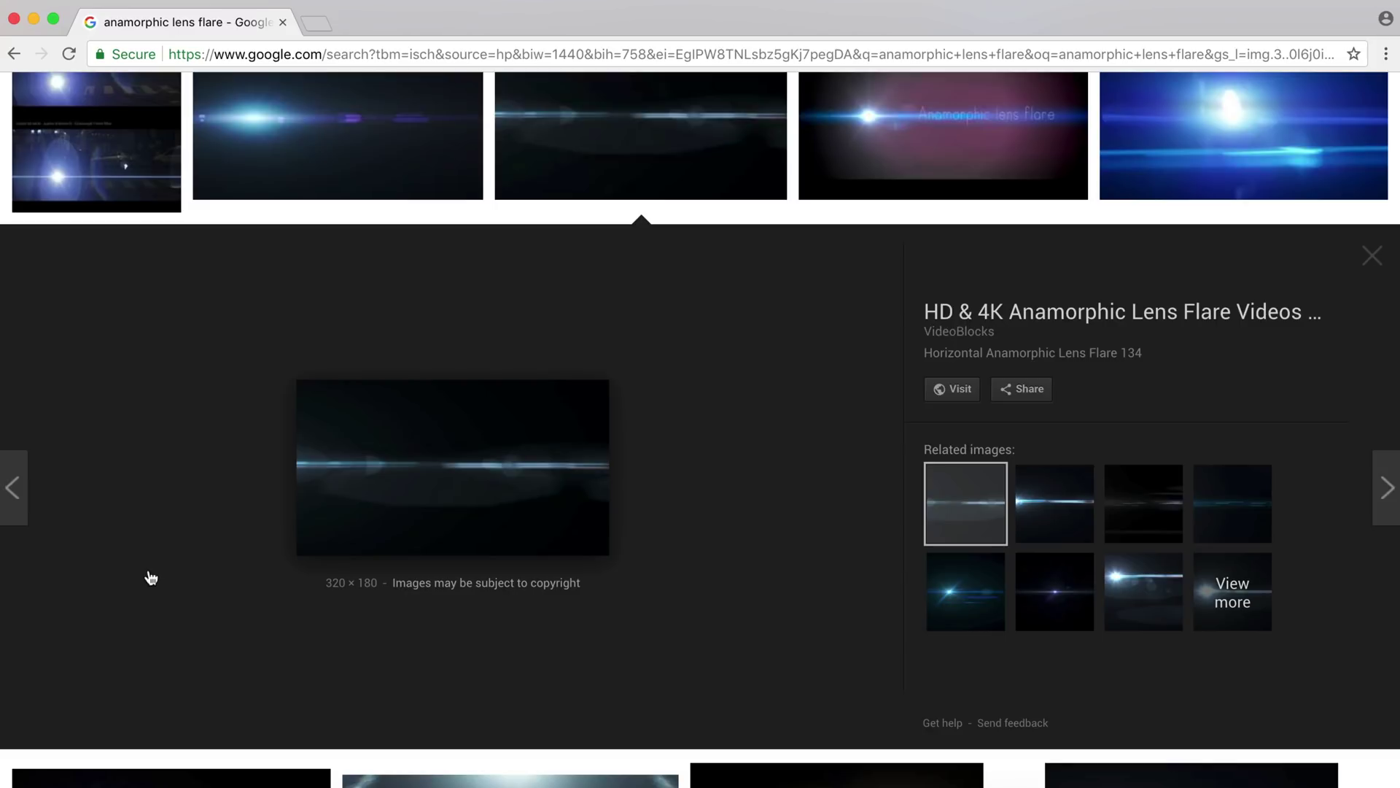
key(Right)
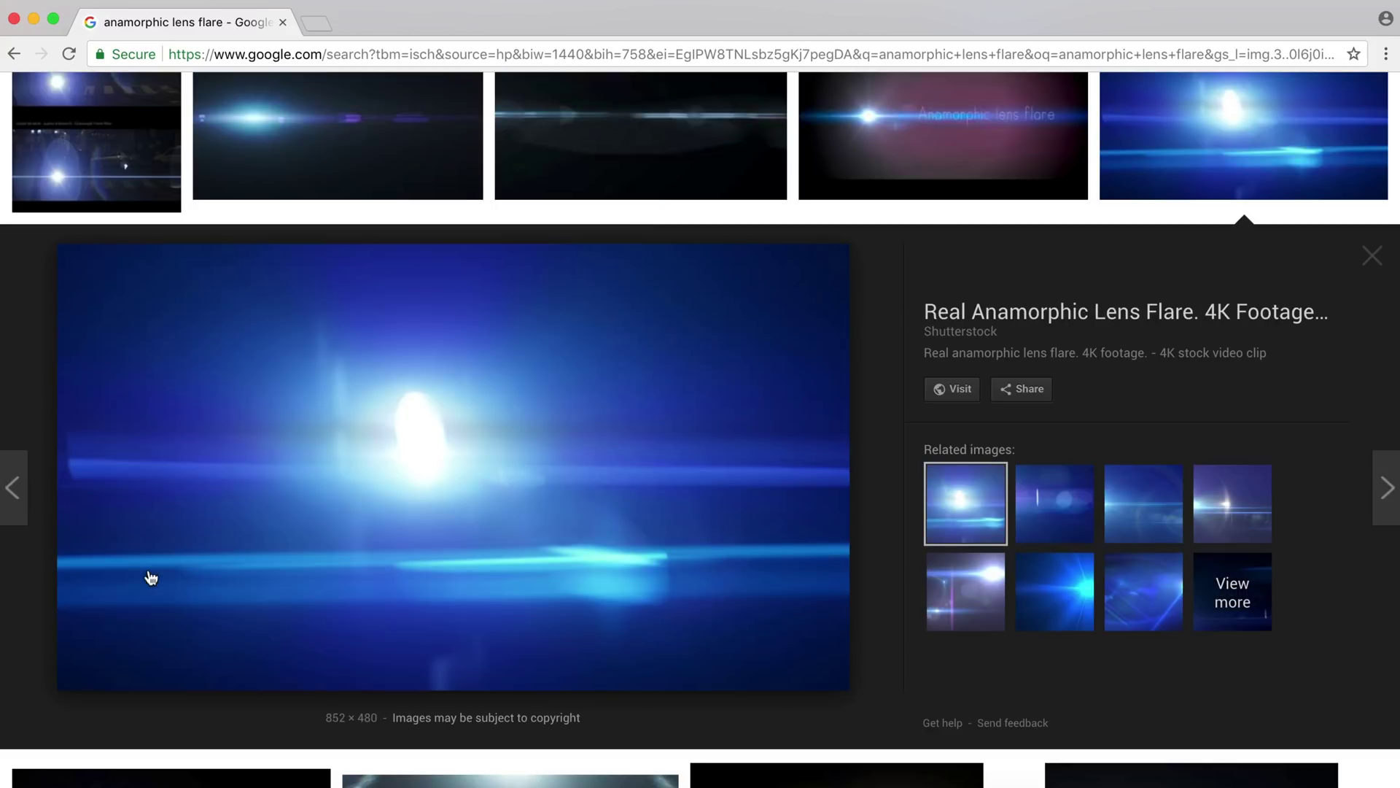
click(146, 178)
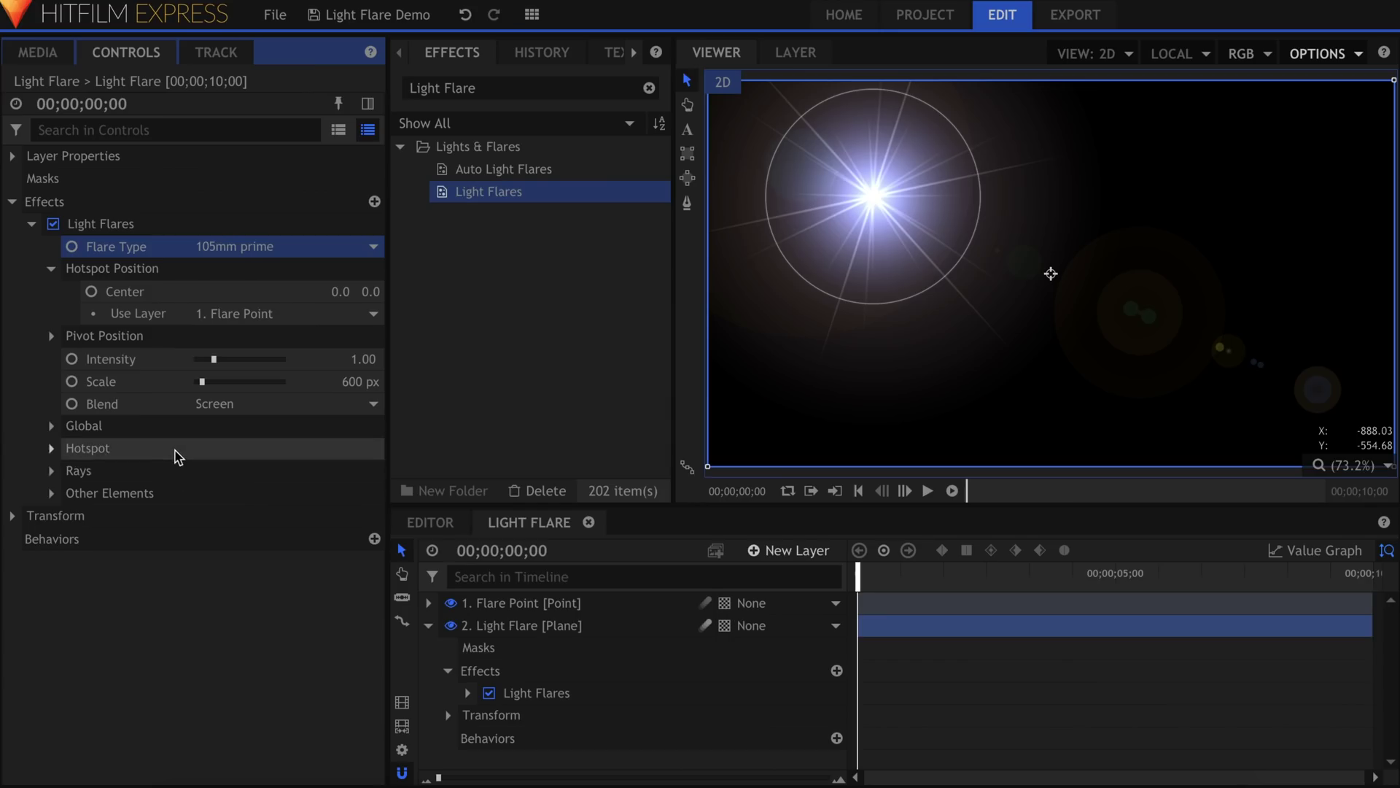
- Move the Flare Point layer right of the frame centre in the viewer
click(146, 245)
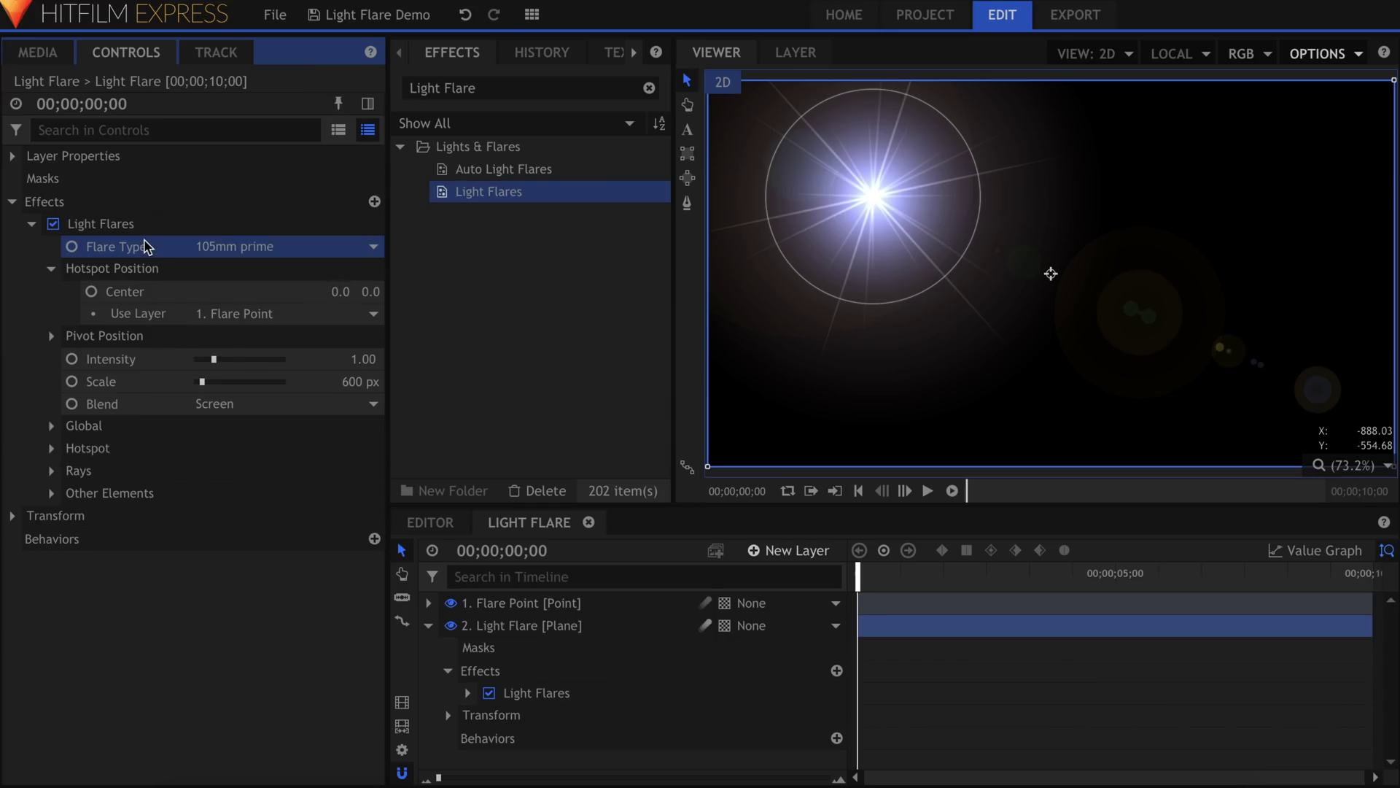
click(207, 586)
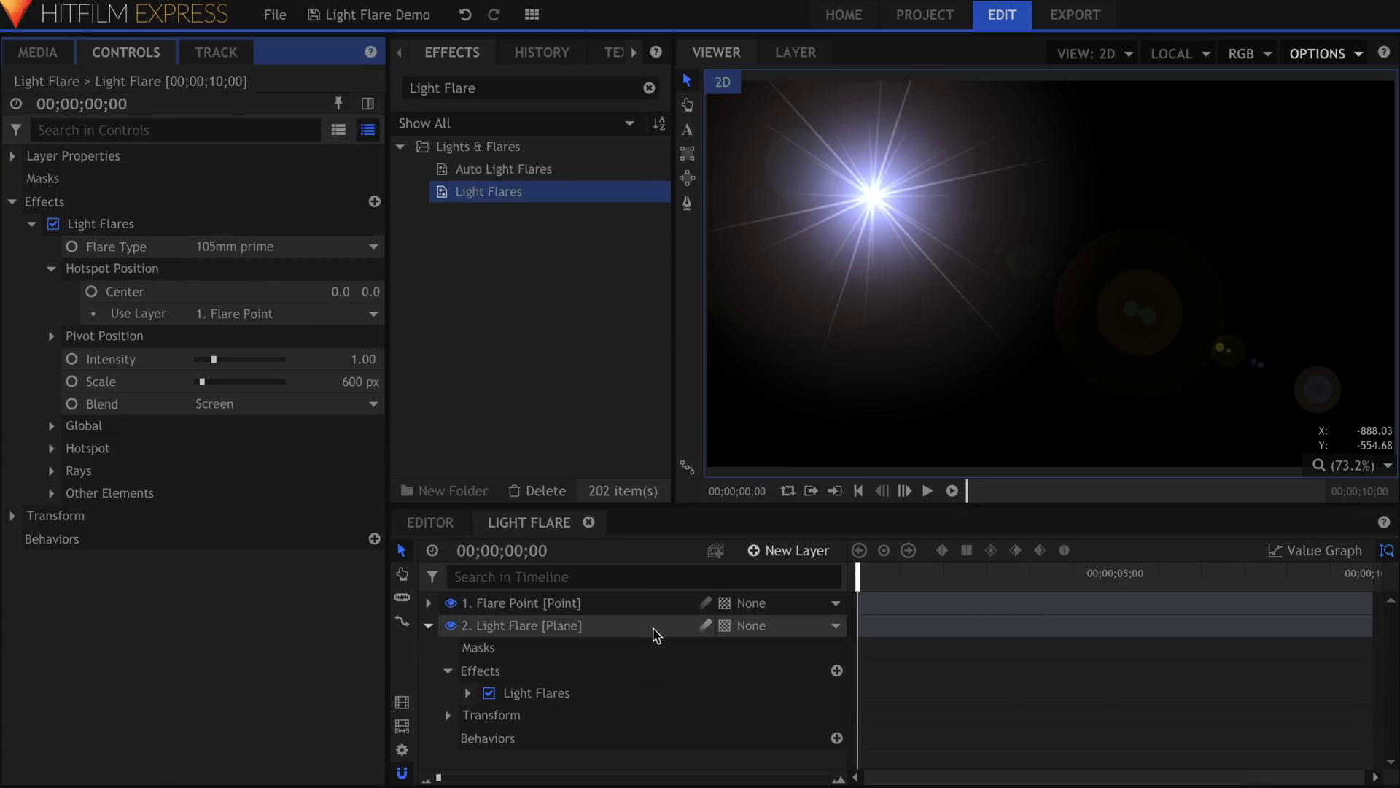
click(649, 603)
click(877, 202)
drag(879, 204, 1106, 234)
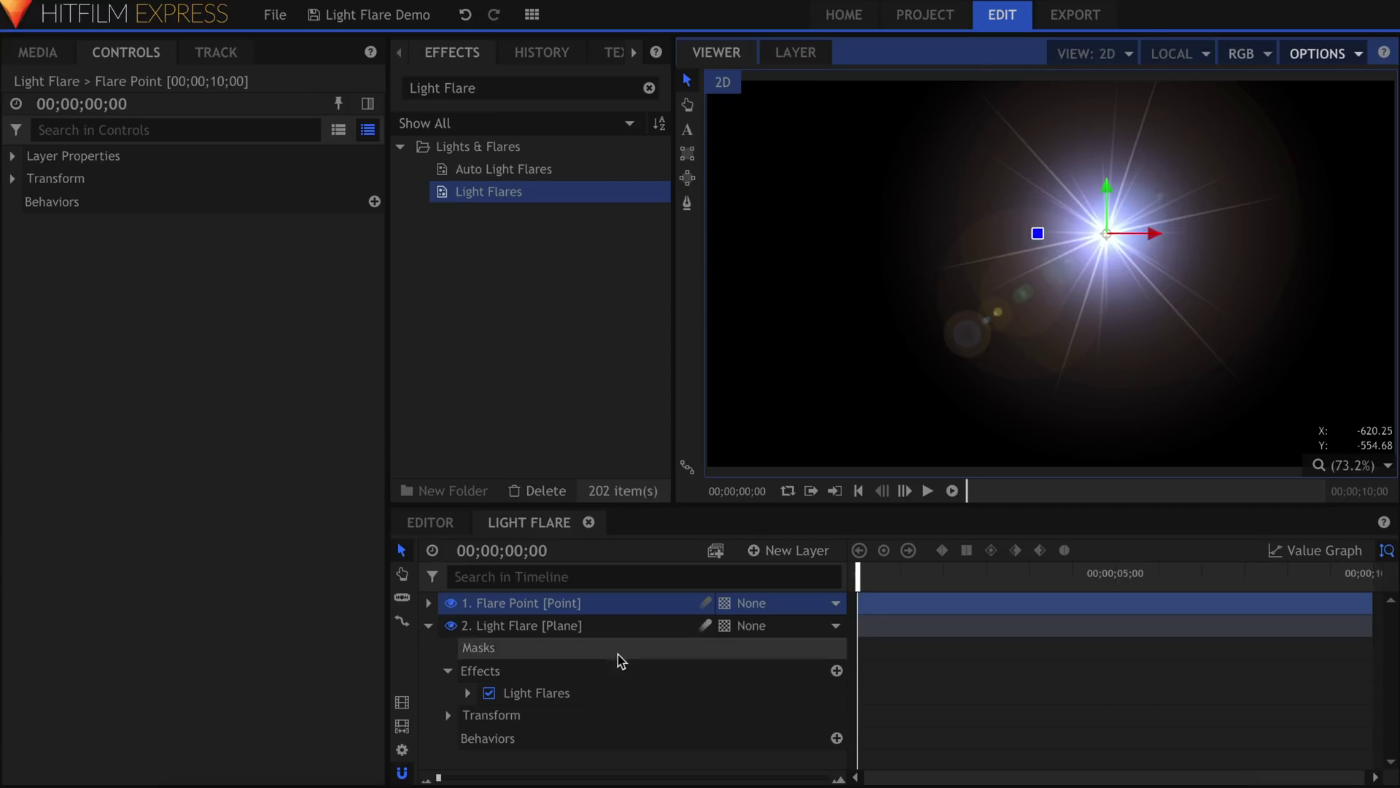
- Set the Light Flares Other Elements brightness to 0 to remove the lens ghosts
click(604, 692)
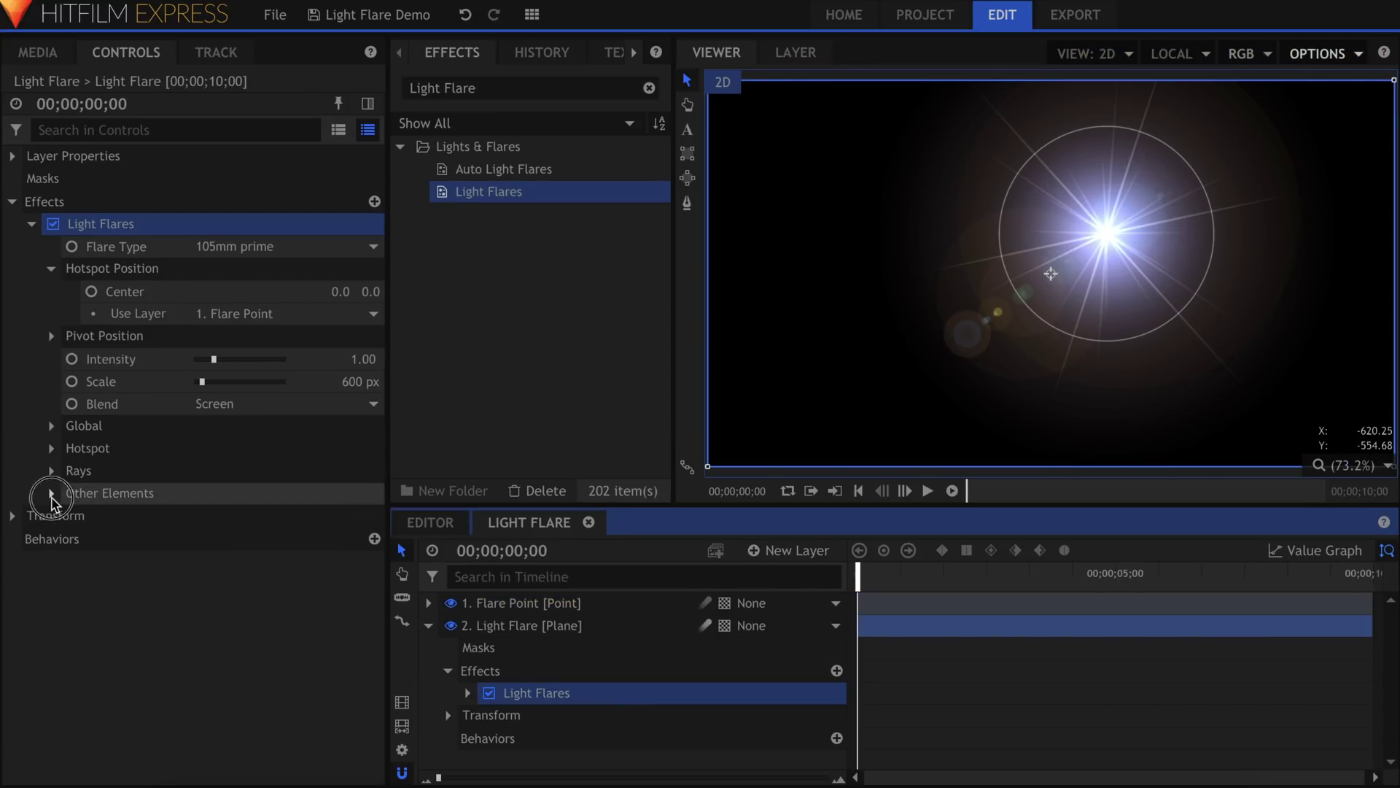
click(51, 493)
drag(245, 524, 148, 520)
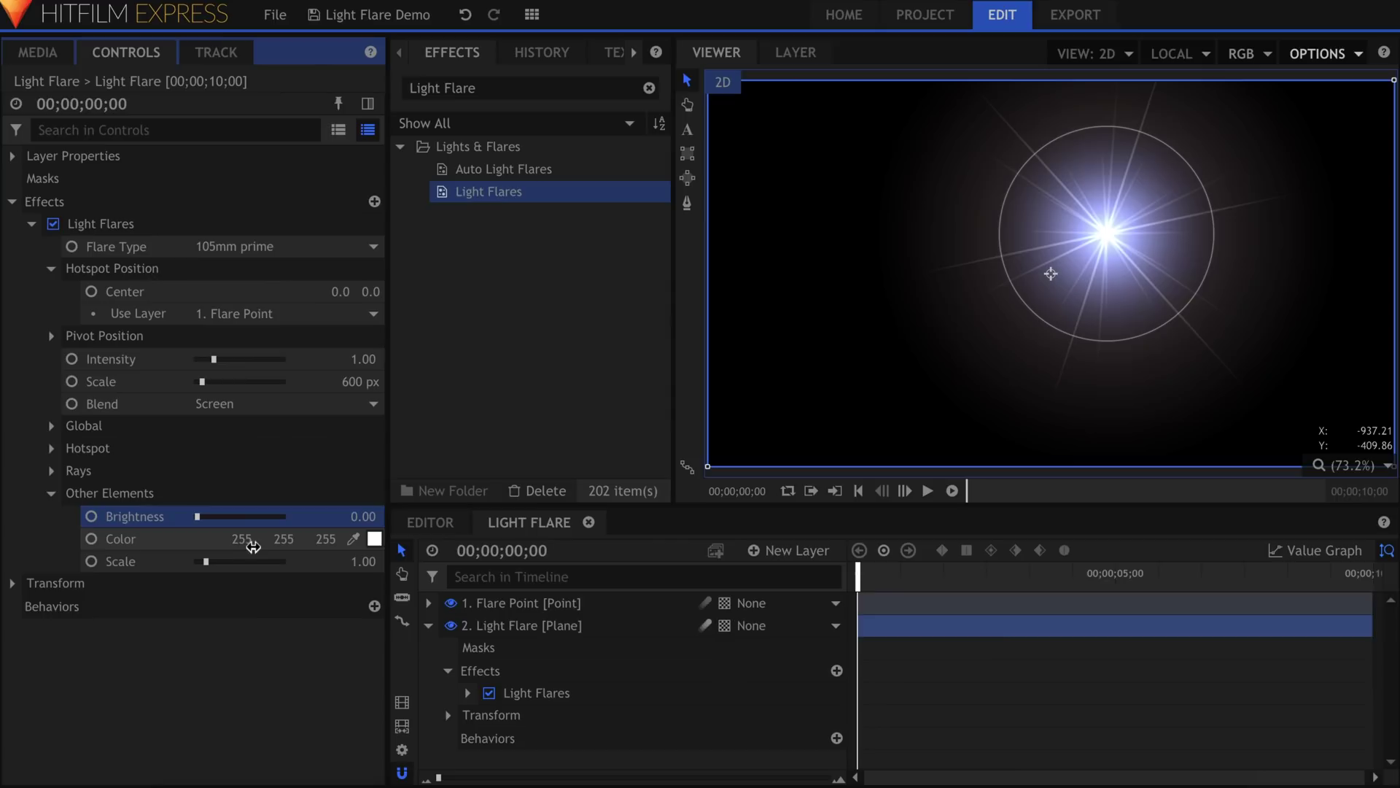
click(52, 471)
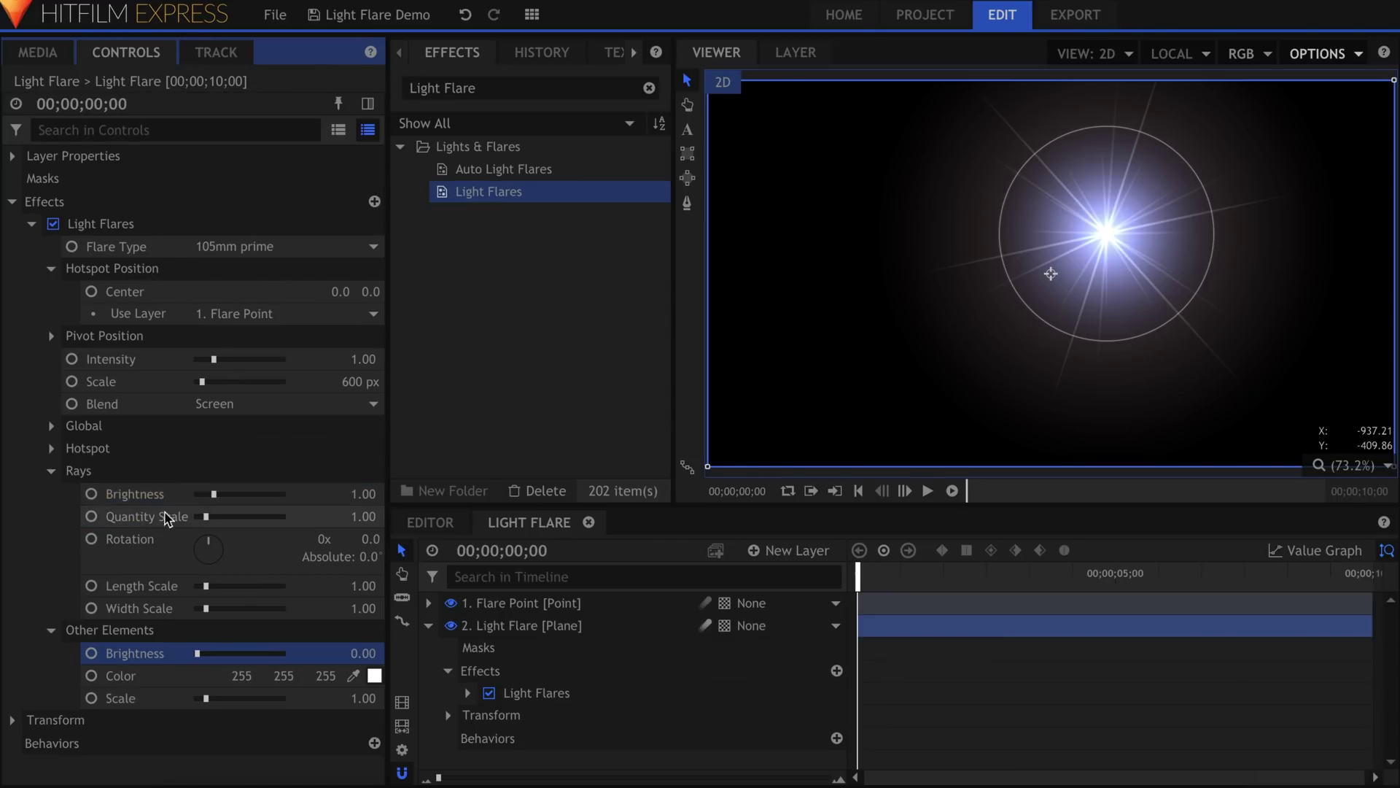
- Reduce the flare's ray quantity scale to 0.52
drag(359, 516, 305, 517)
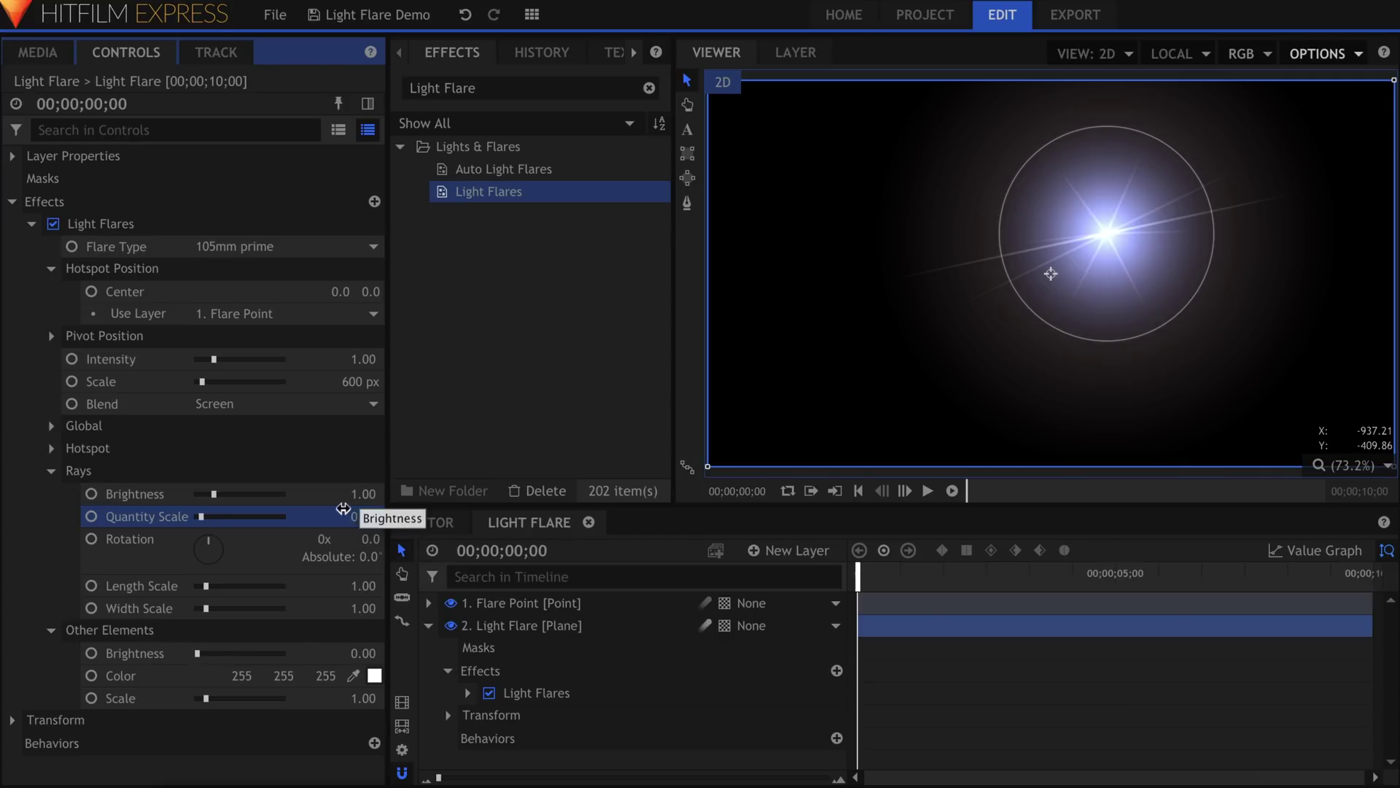
drag(209, 549, 212, 625)
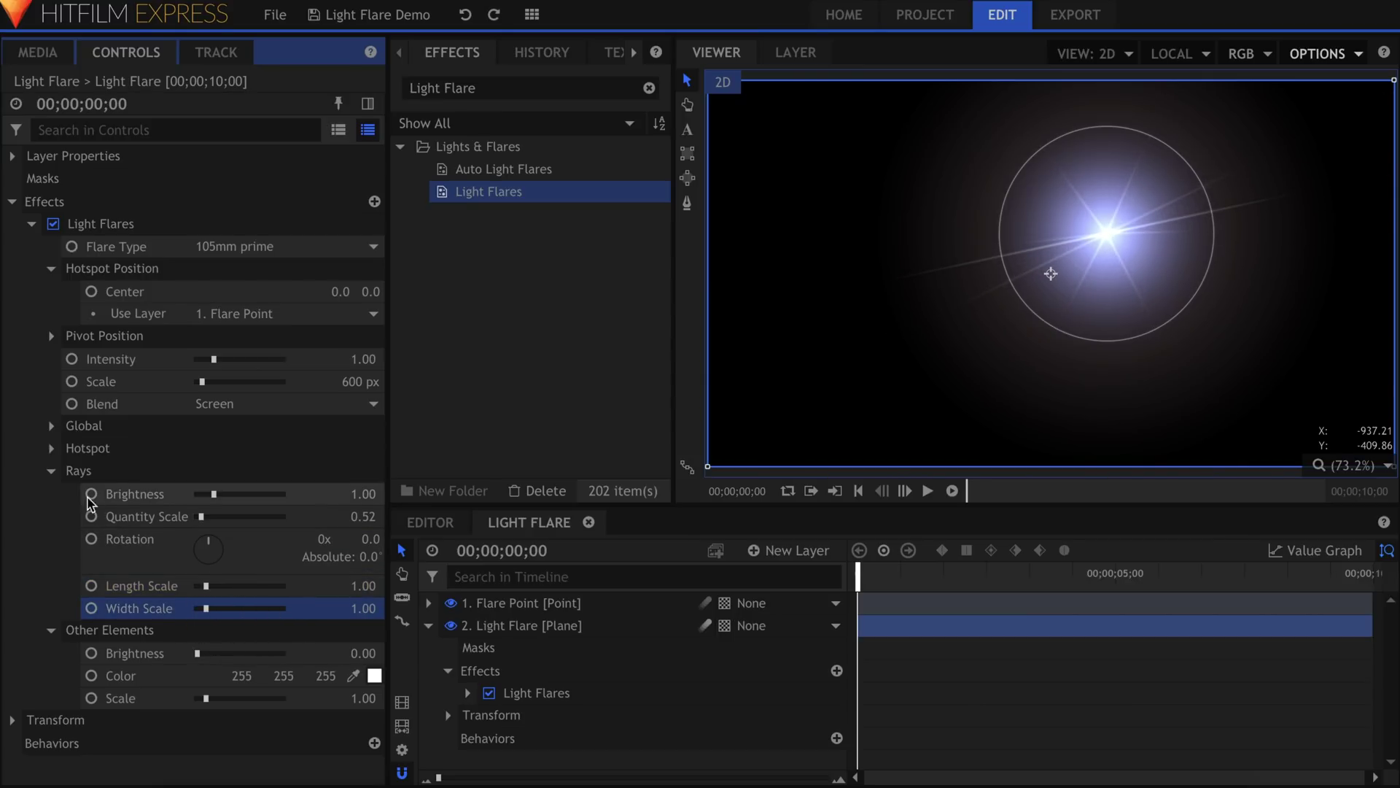
click(51, 473)
click(52, 493)
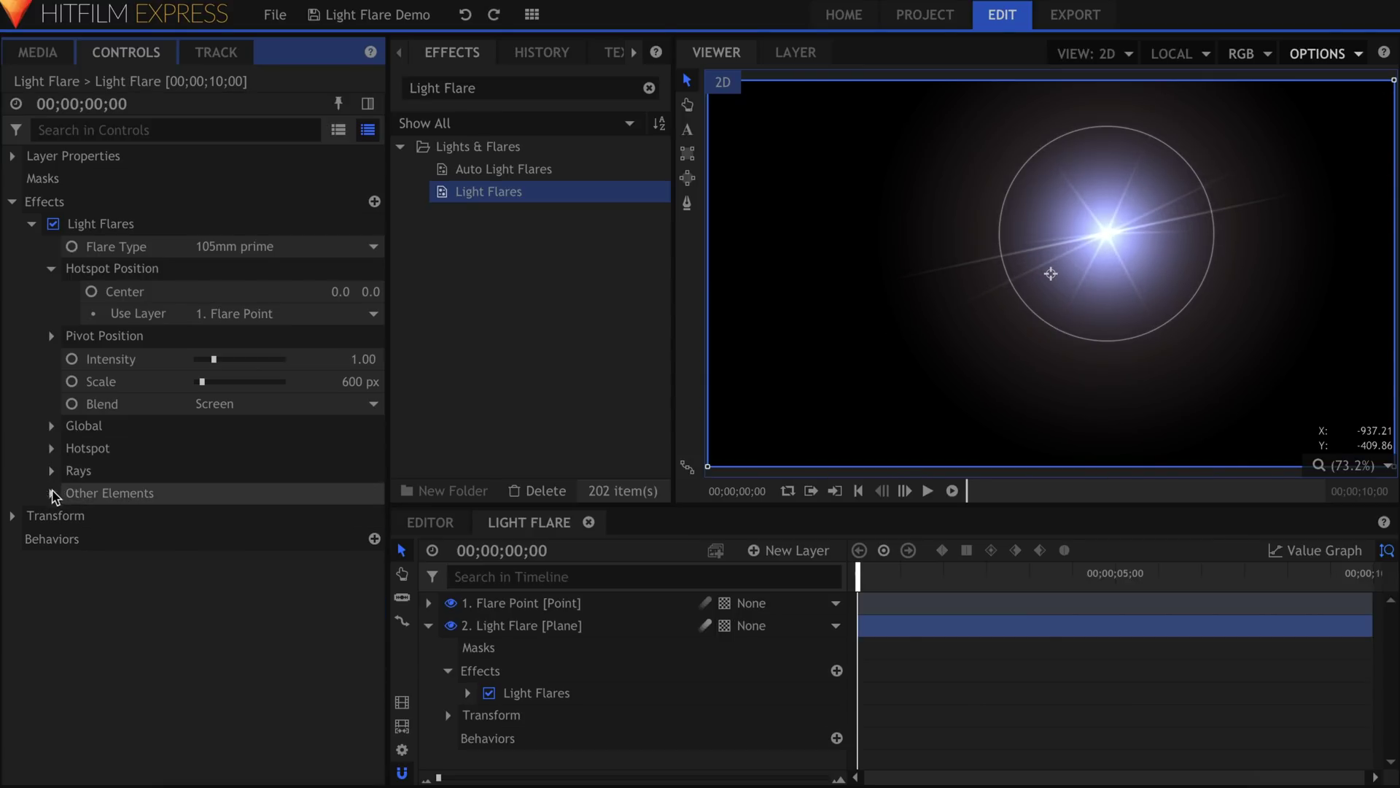
- Set global saturation to 0 and intensity to 0.76, and rename the effect Hotspot
click(51, 425)
drag(234, 496, 153, 510)
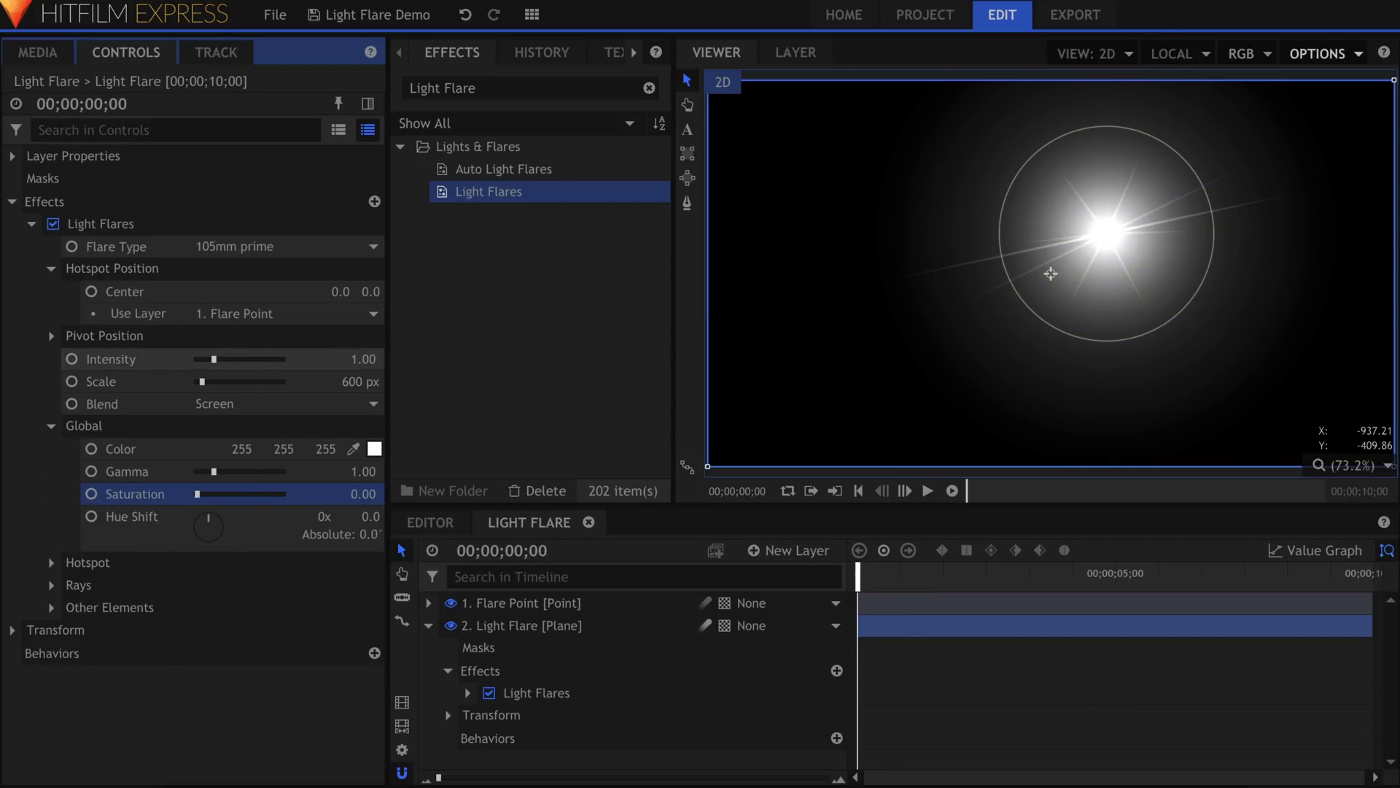
drag(233, 359, 214, 361)
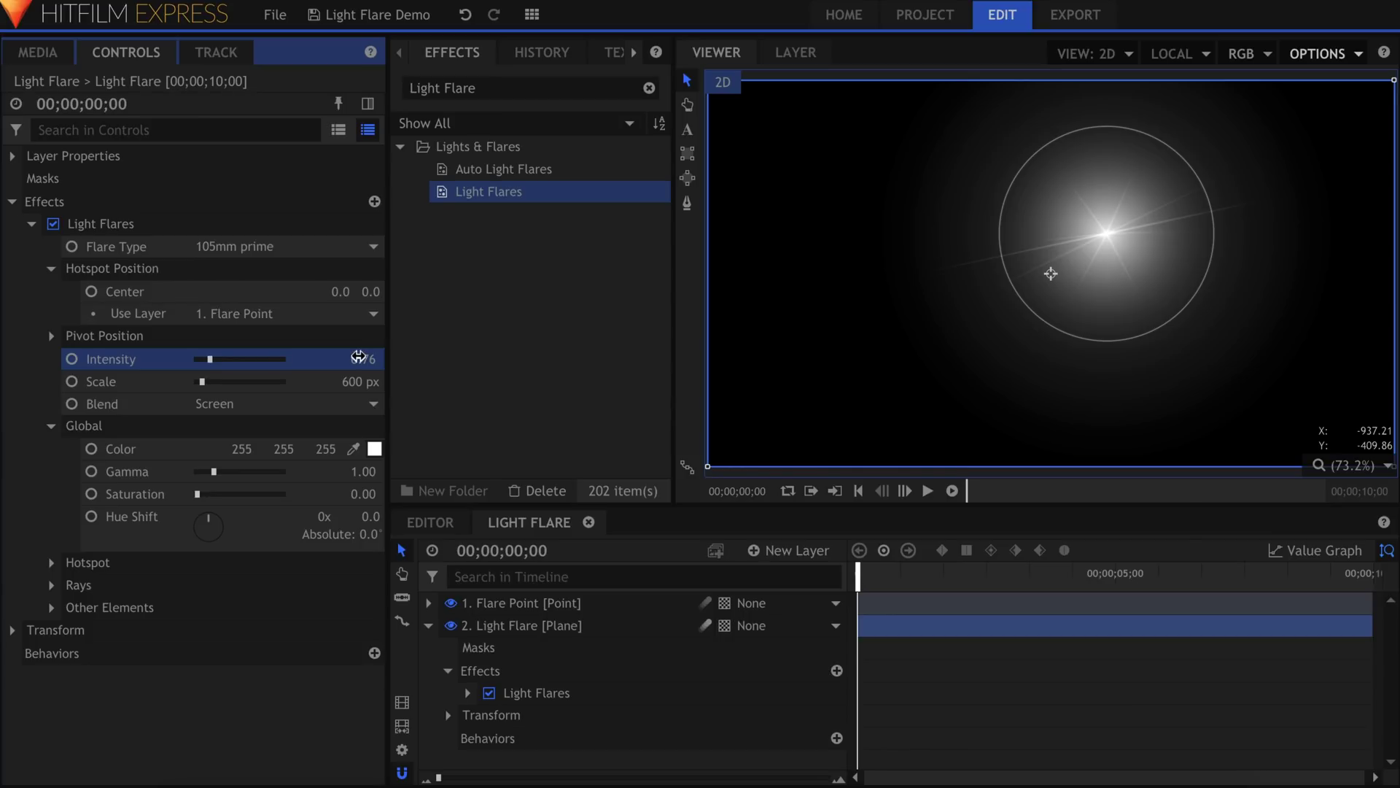
click(234, 224)
click(235, 226)
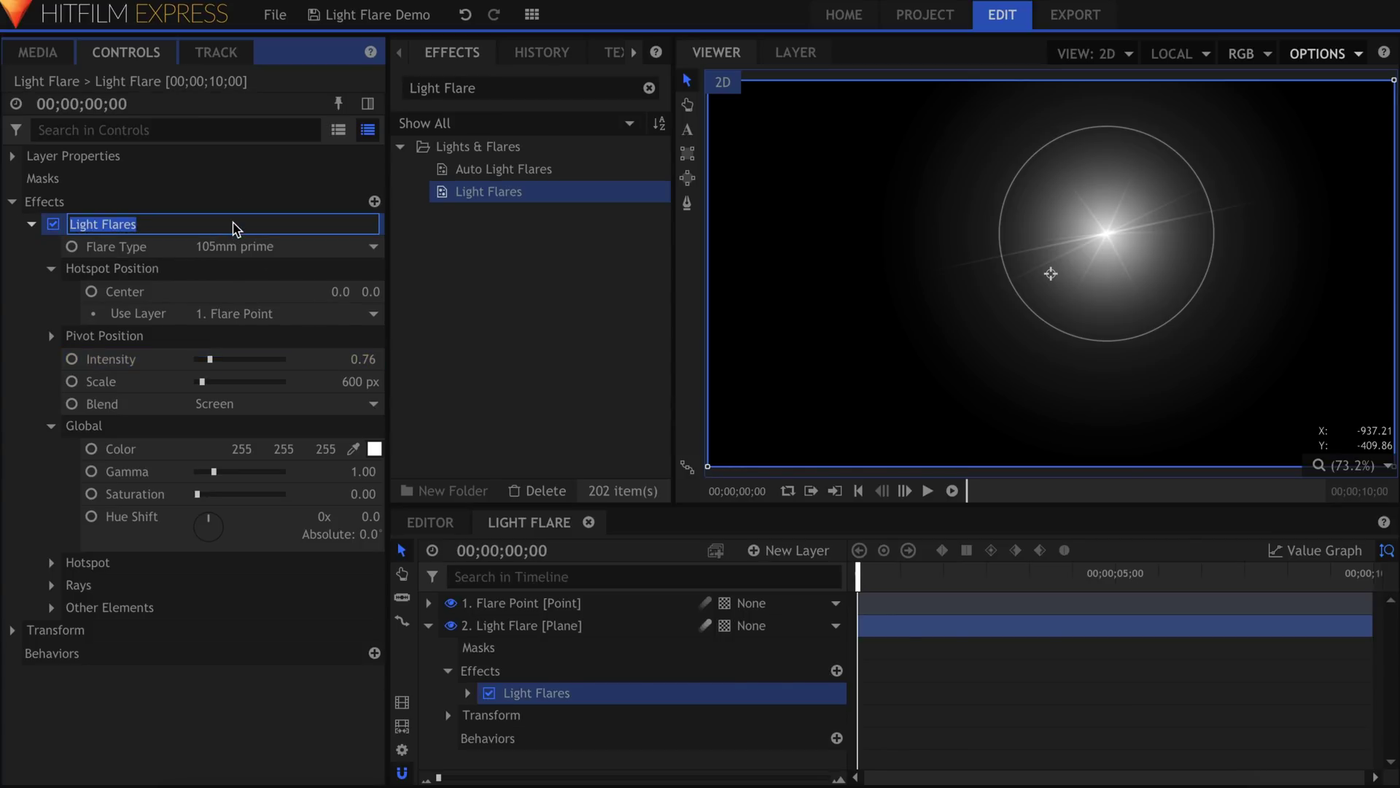
text(Hotspot)
key(Return)
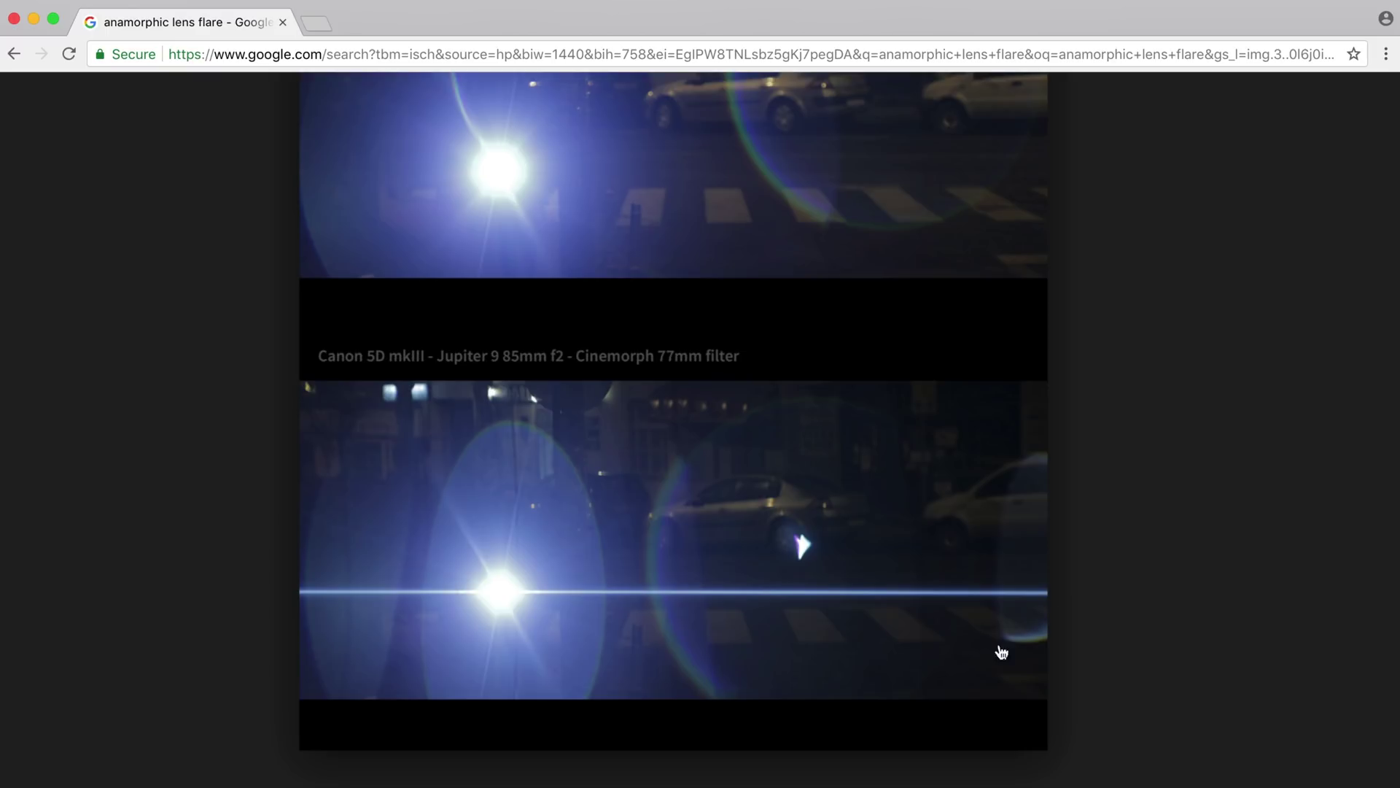
- Duplicate the Hotspot effect and reset the copy to default flare settings
click(536, 782)
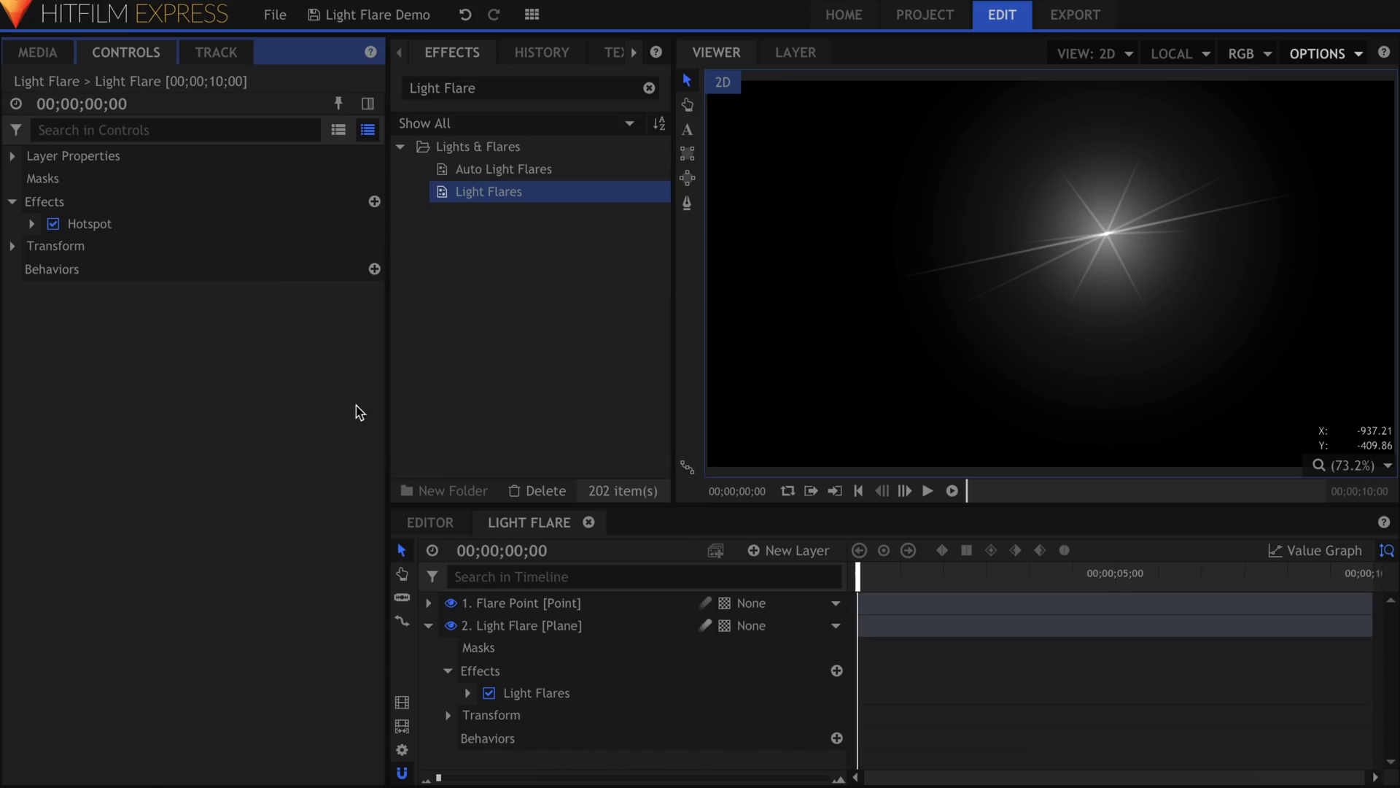
right_click(223, 228)
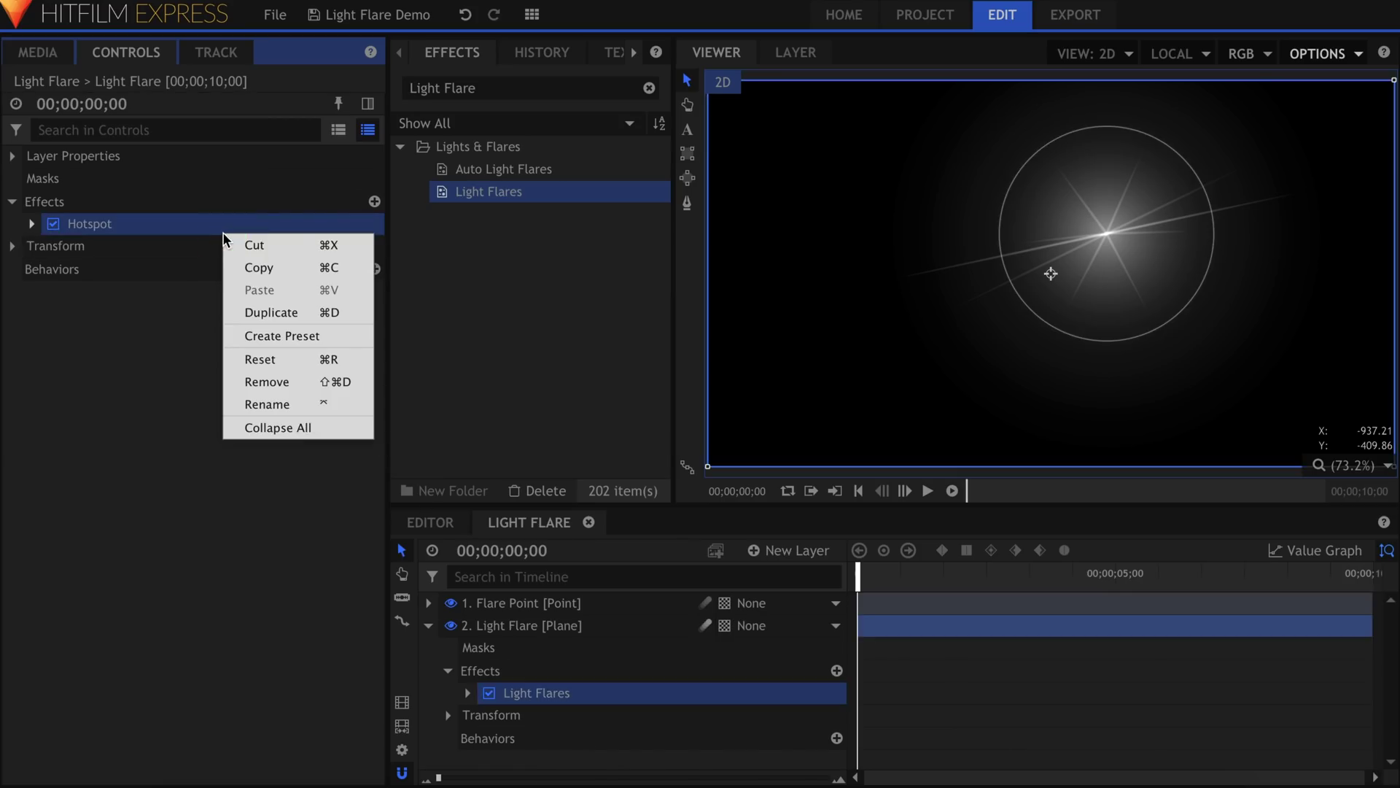
click(271, 312)
right_click(234, 250)
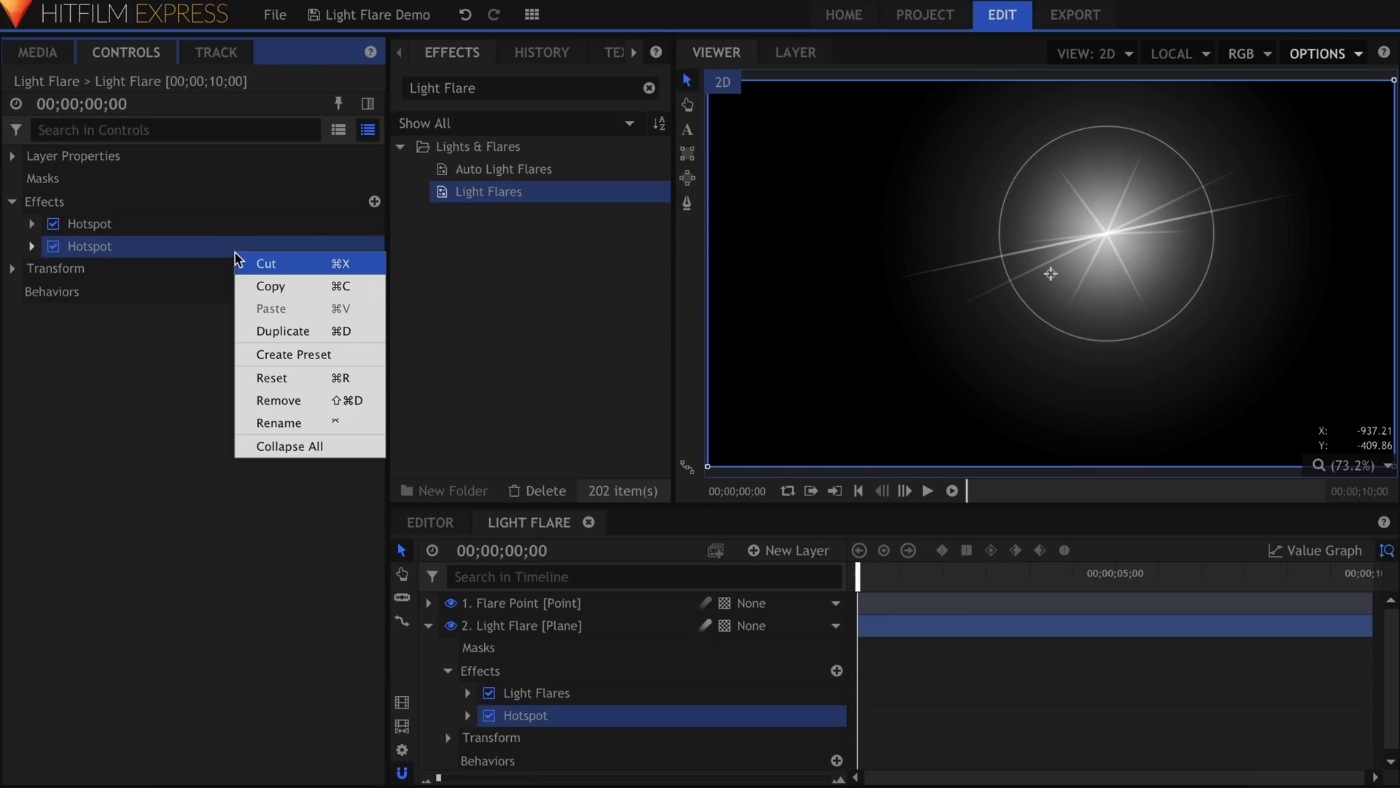
click(280, 378)
- With Hotspot disabled, set the copy's centre to 0, 0 and link it to Flare Point
click(53, 223)
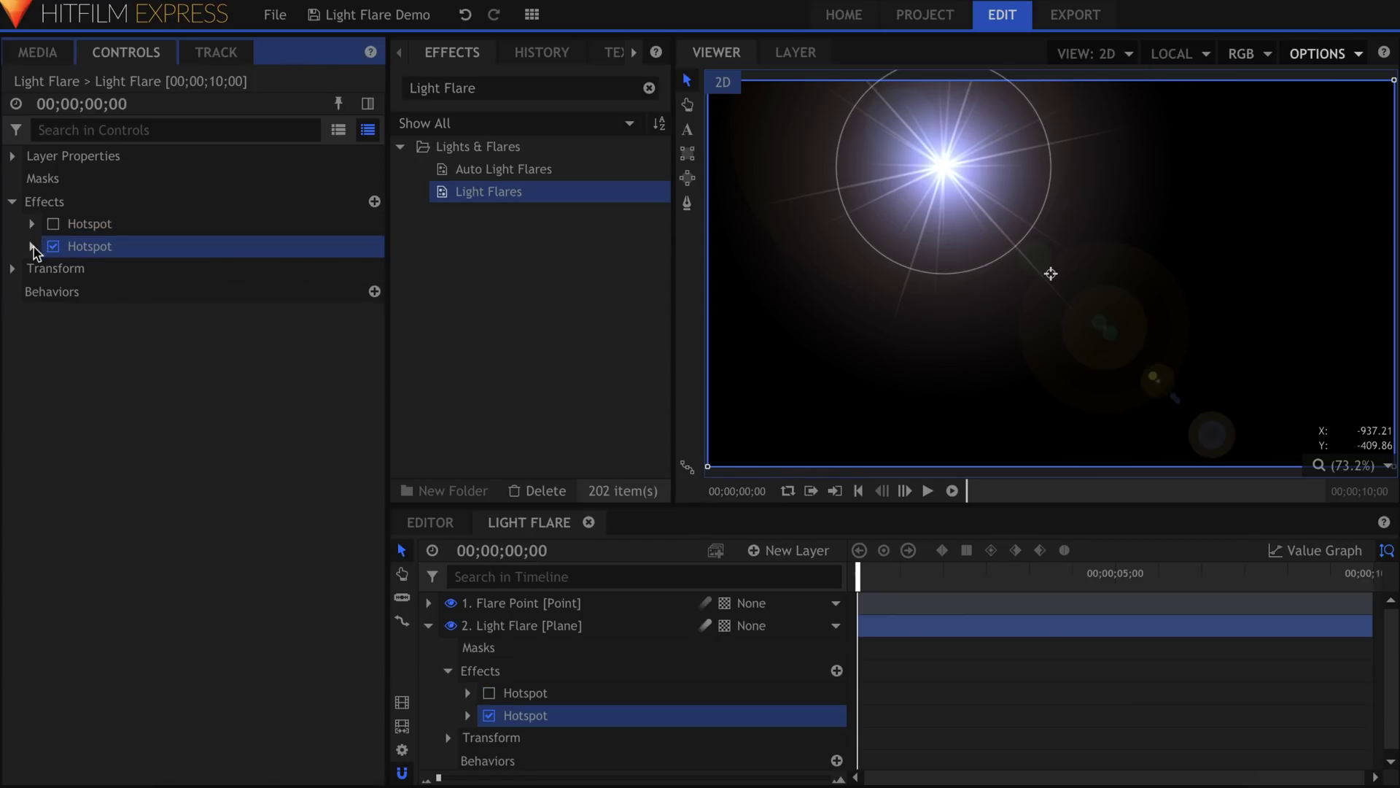
click(31, 246)
click(52, 290)
click(247, 322)
text(00)
key(Tab)
text(0)
key(Return)
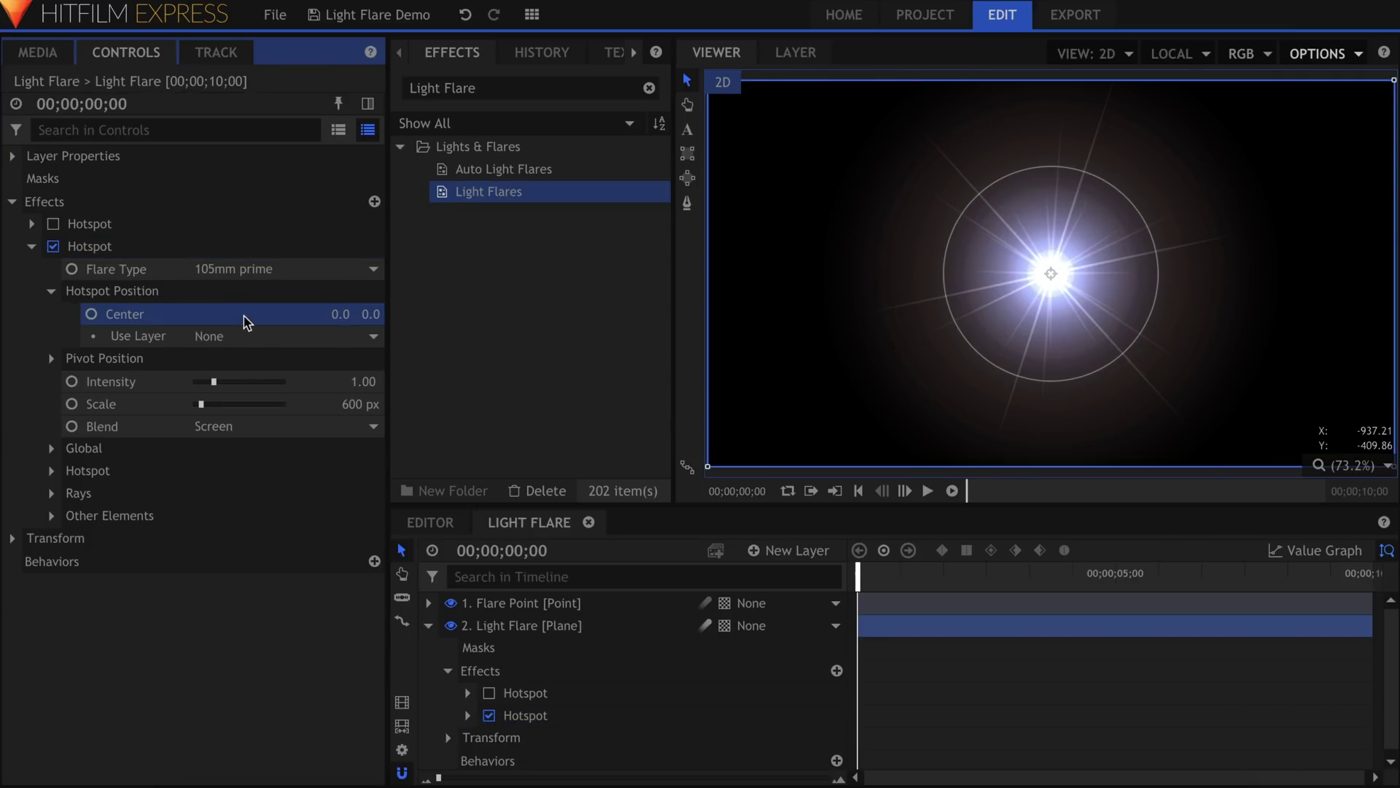
click(254, 335)
click(263, 356)
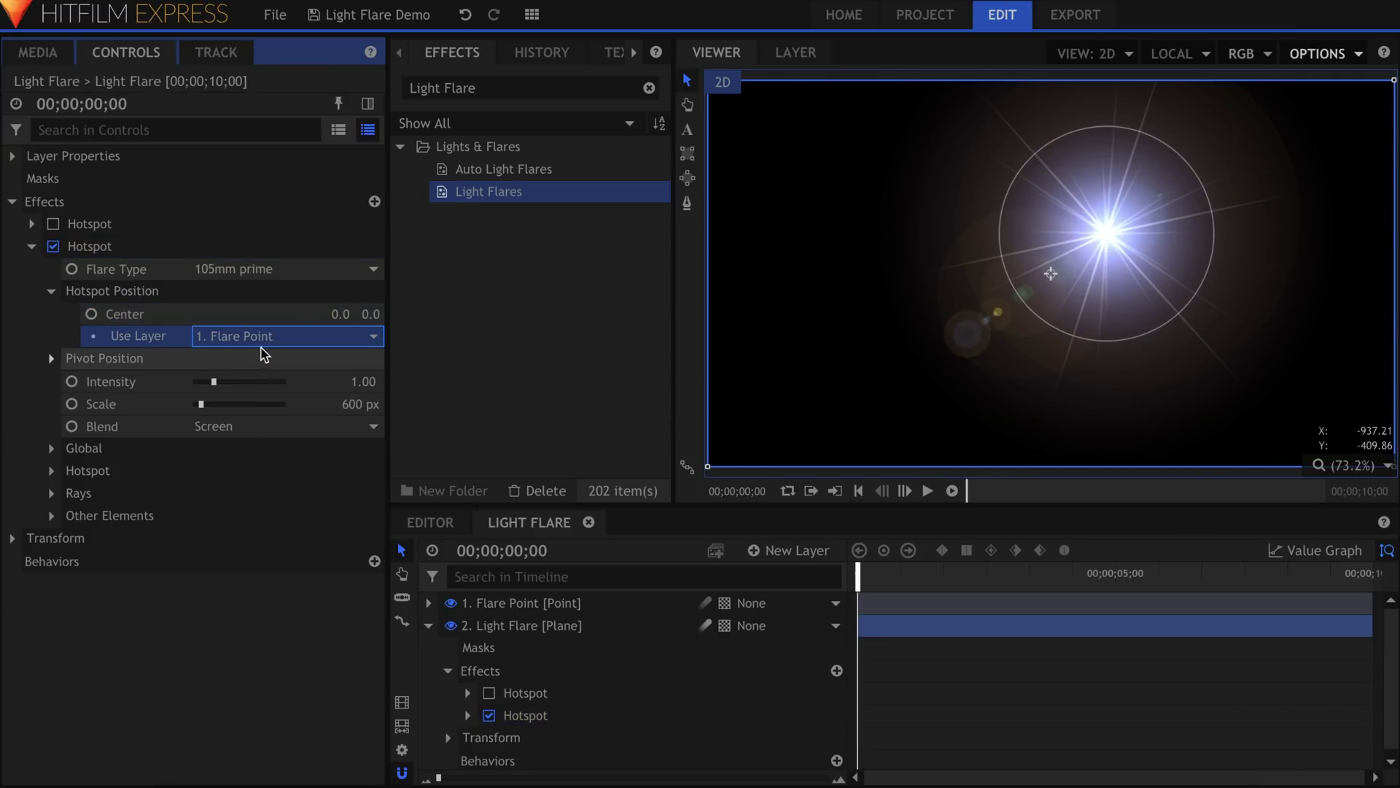
- Make the copy a Digital Stripe flare named 'Horizontal Line' at 414 px scale
click(277, 269)
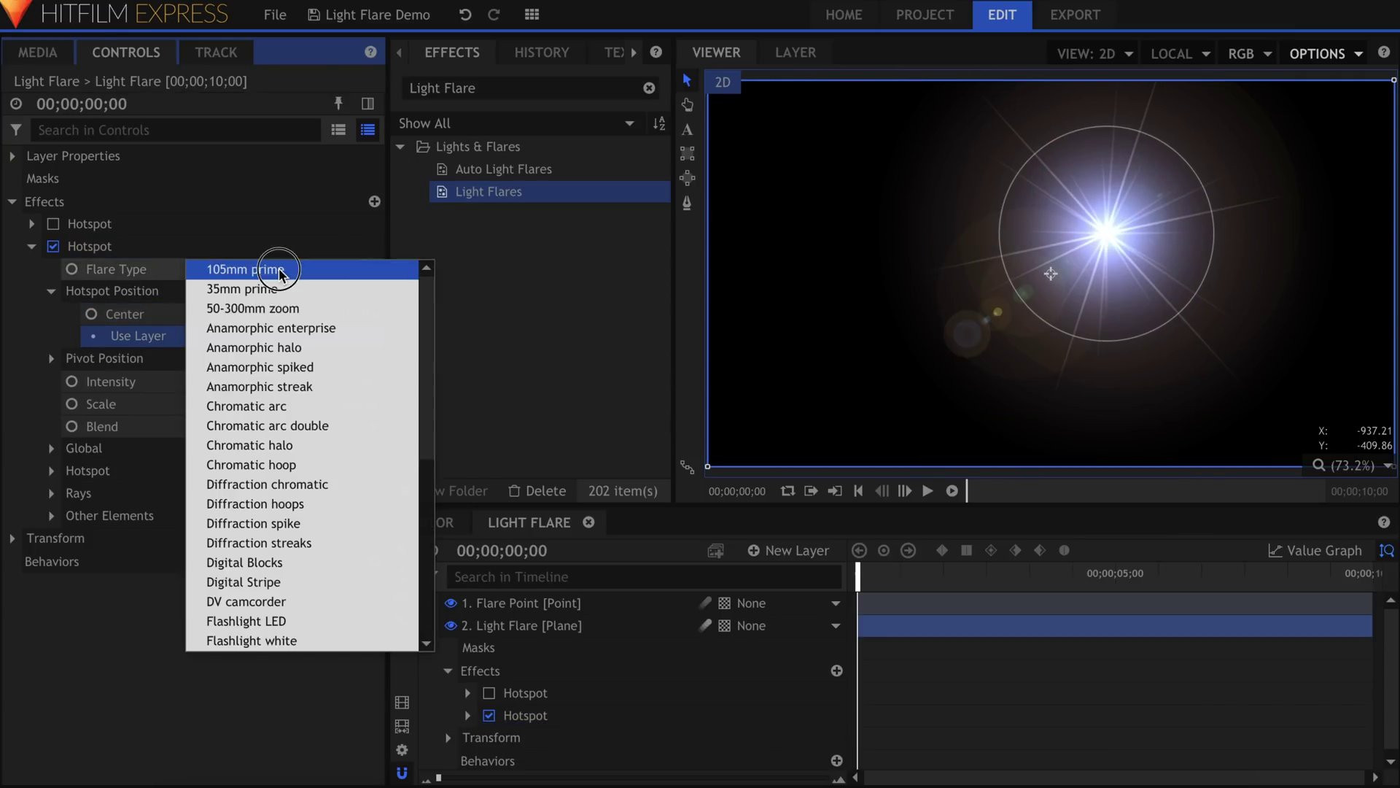
click(300, 584)
double_click(126, 248)
text(Horizon)
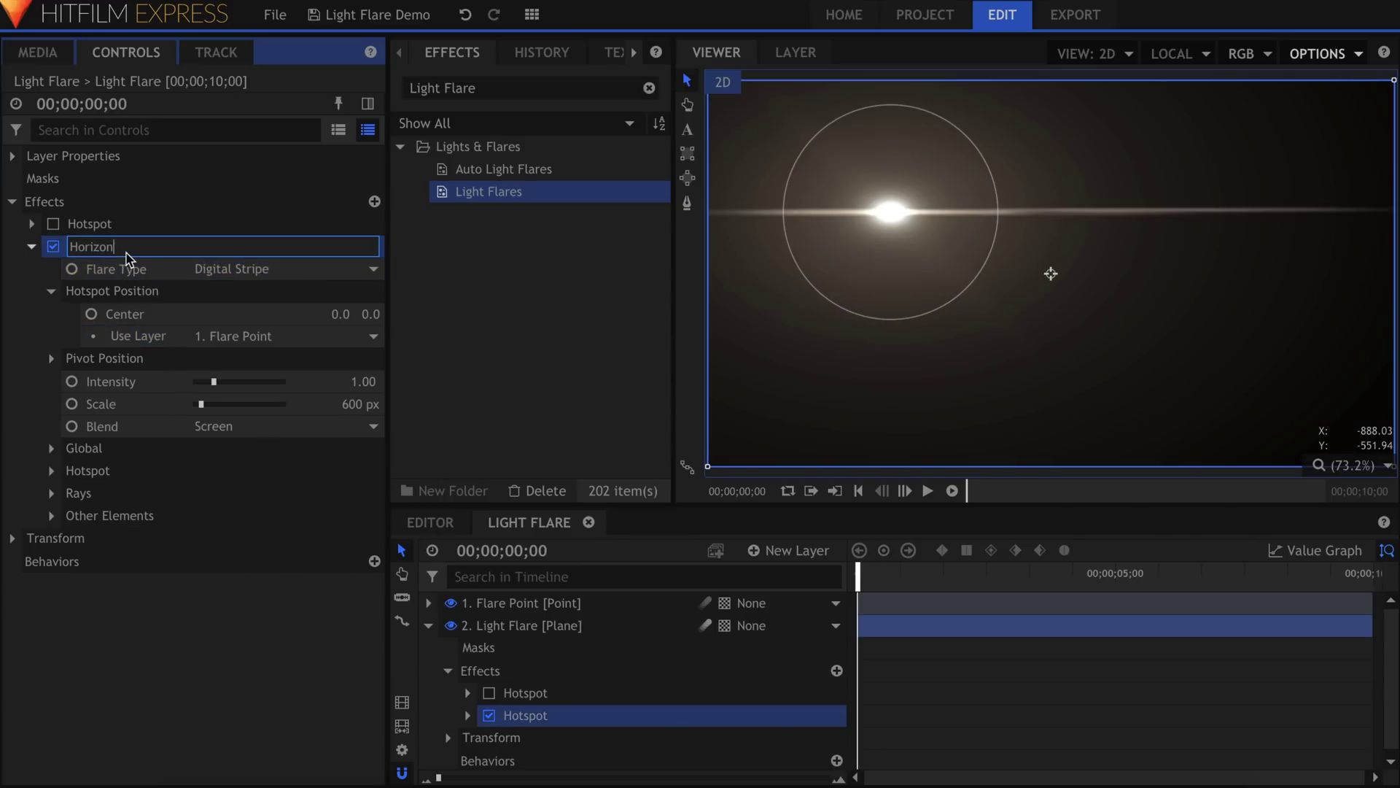
text(tal Line)
key(Return)
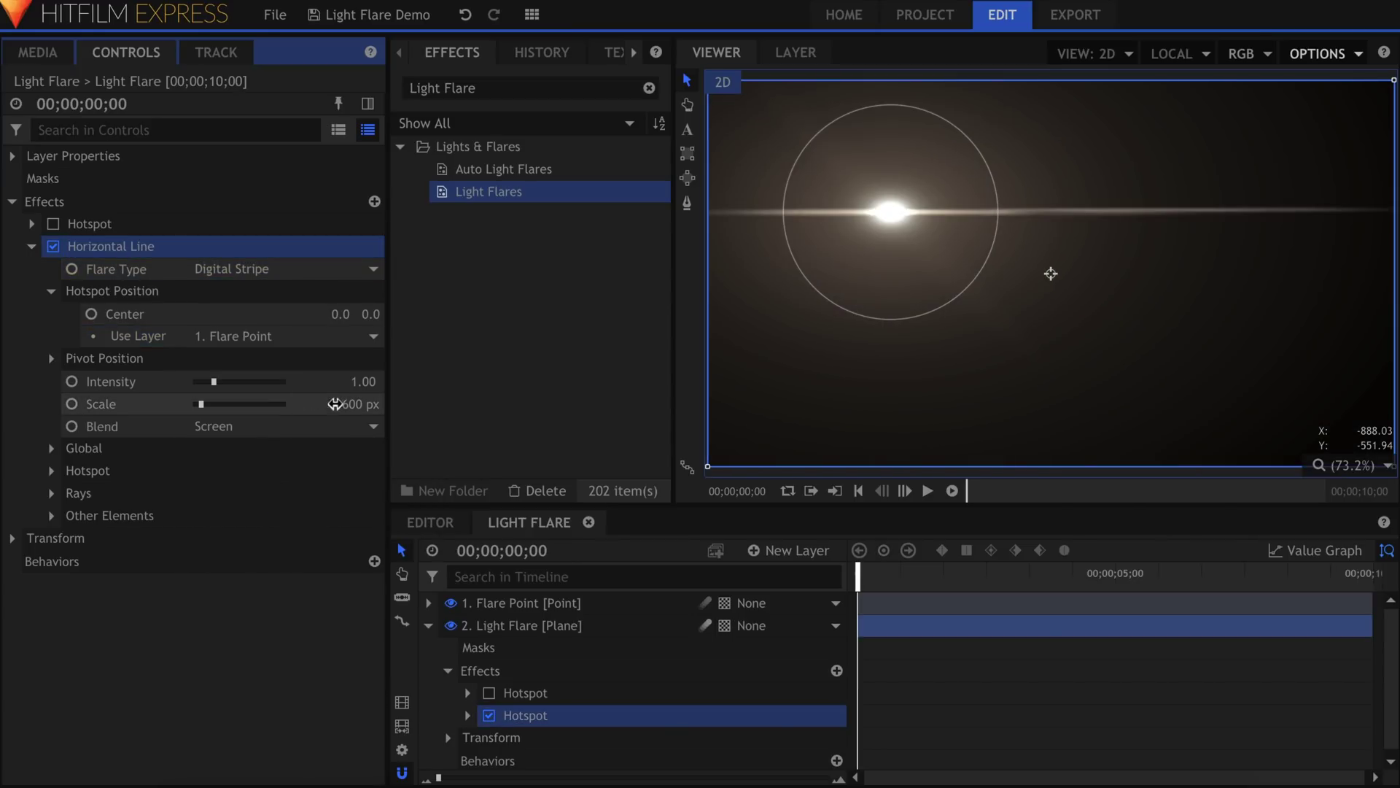
drag(361, 404, 335, 404)
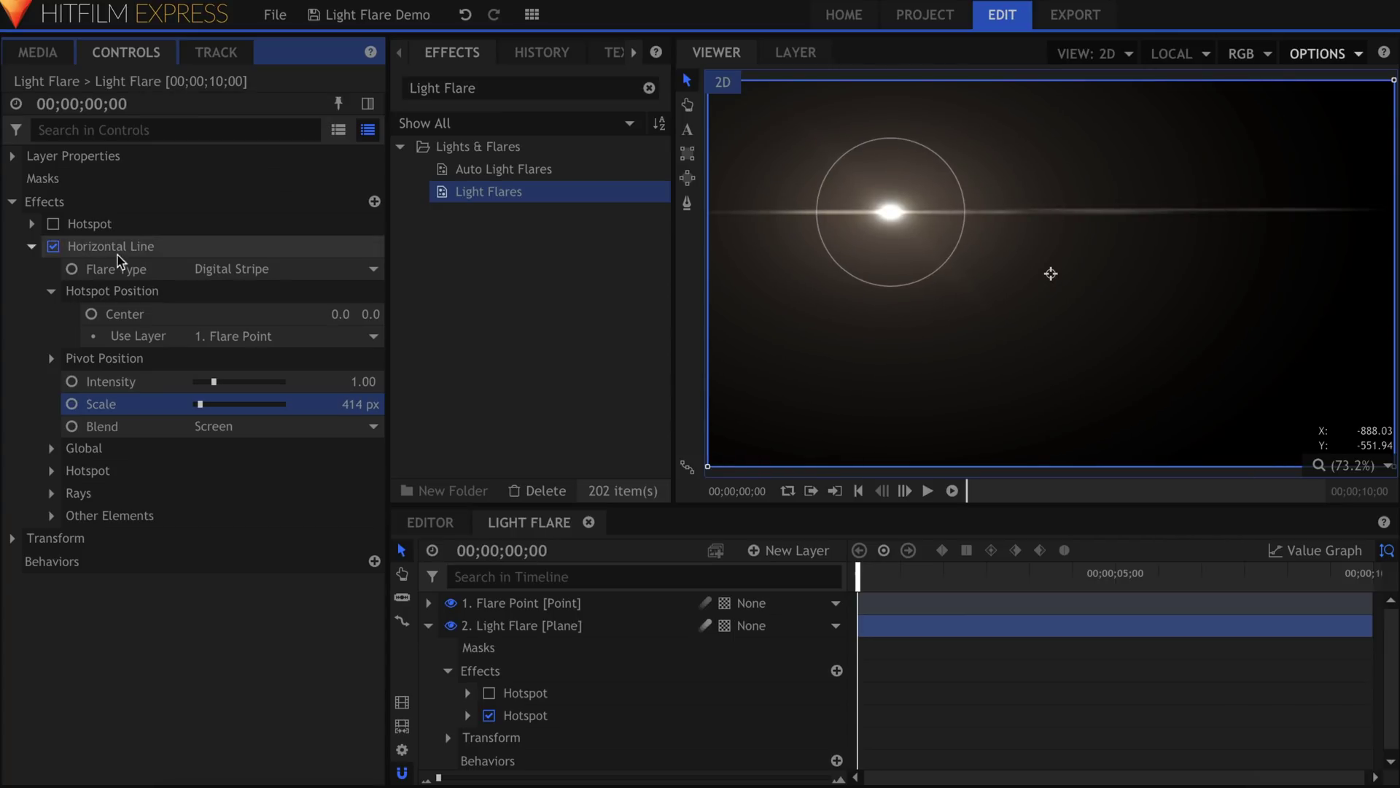
- Re-enable Hotspot, collapse Horizontal Line, and compare against the reference flare photo
click(53, 225)
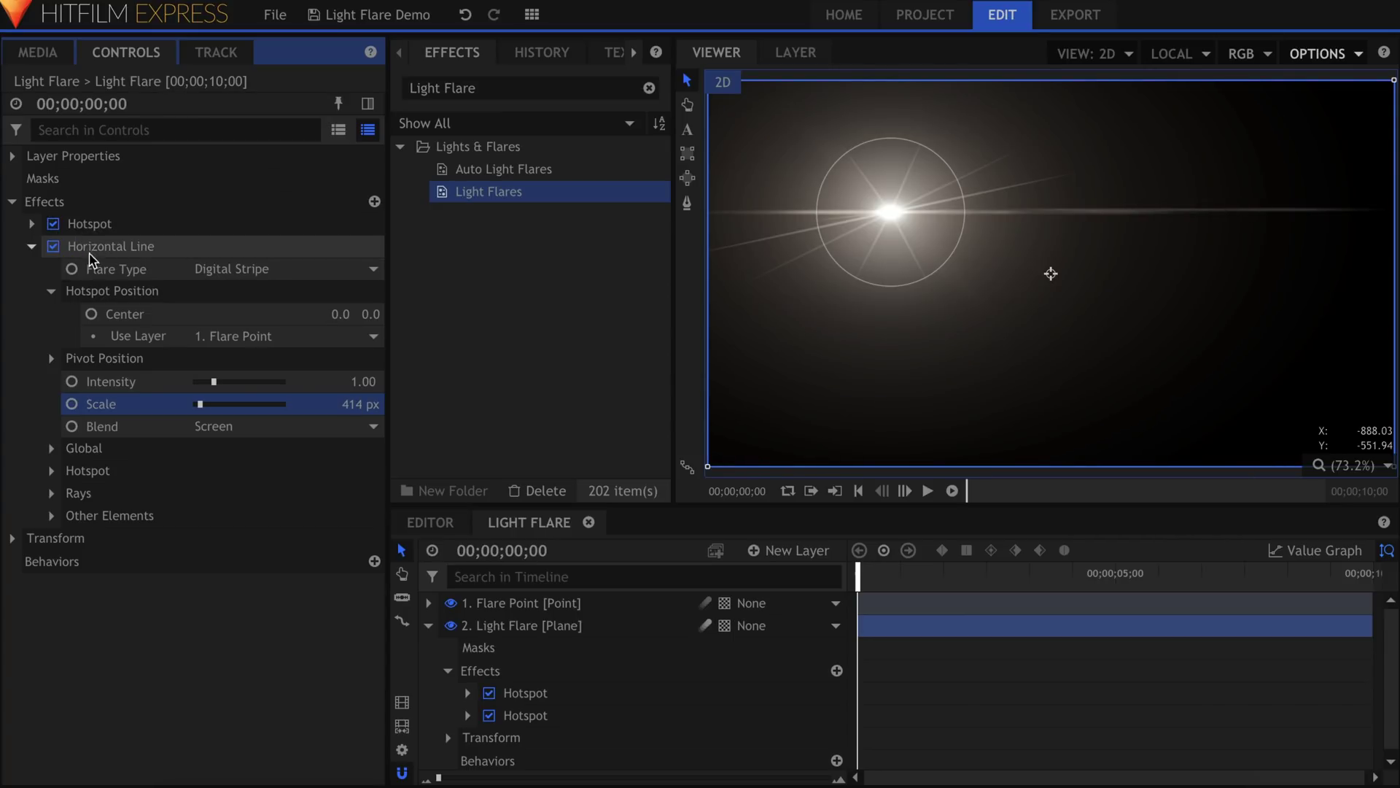
click(32, 247)
click(105, 365)
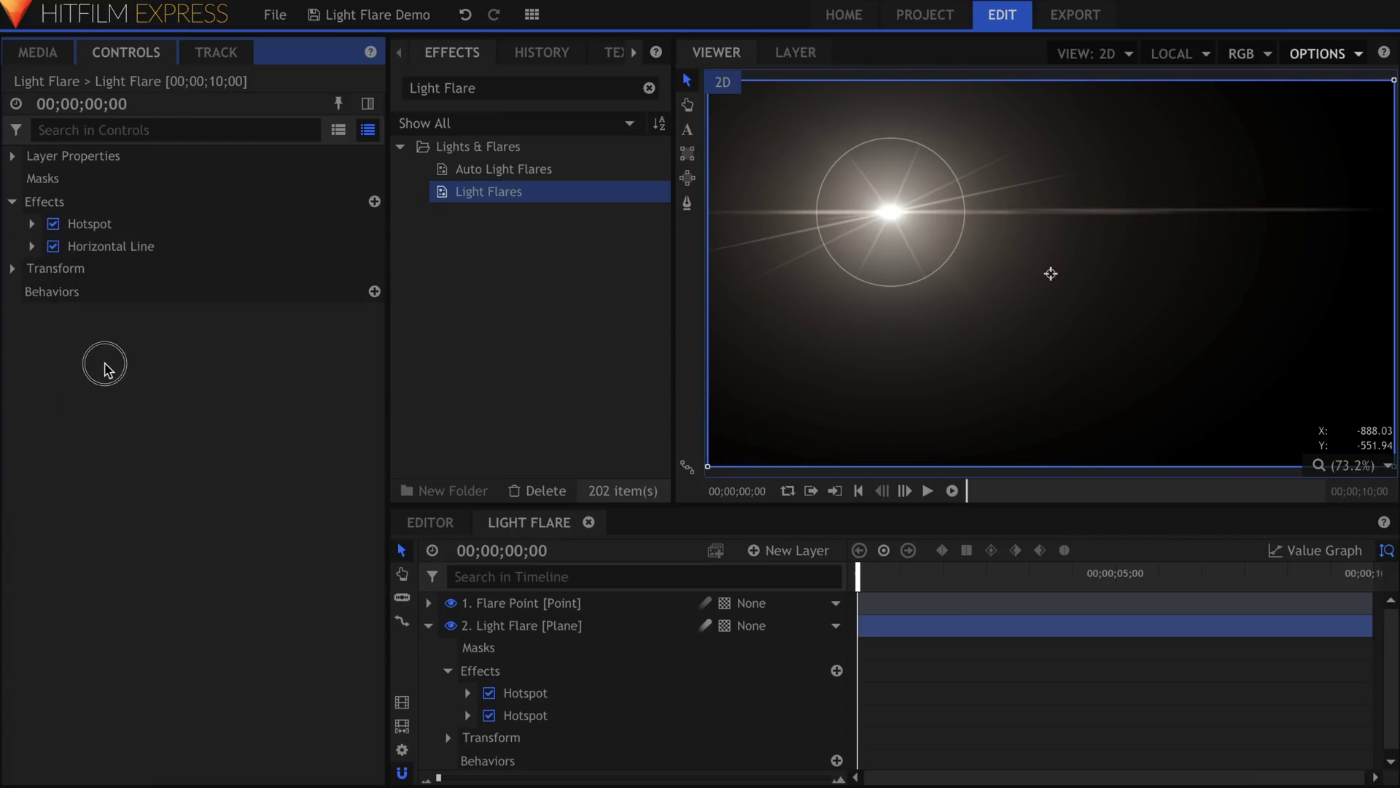
key(super+Tab)
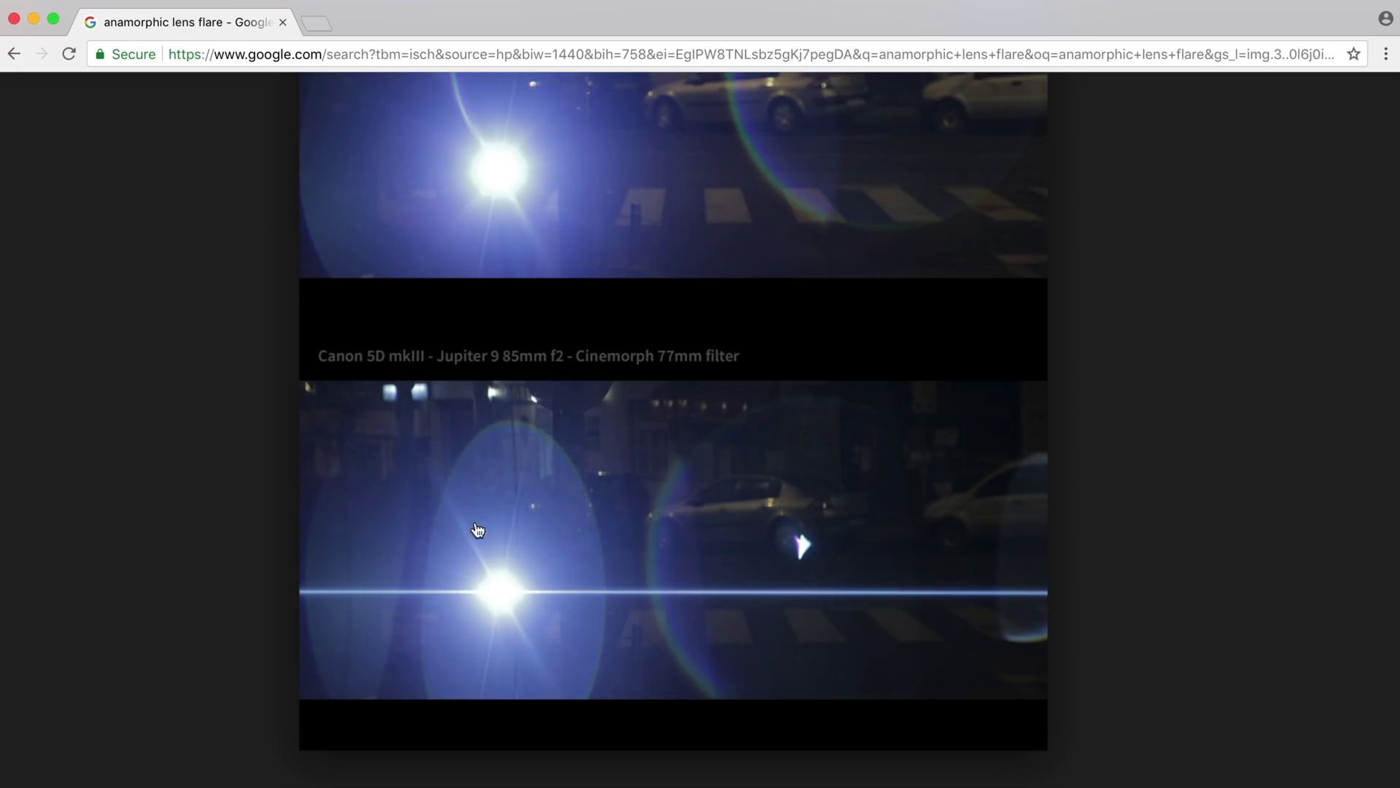
key(super+Tab)
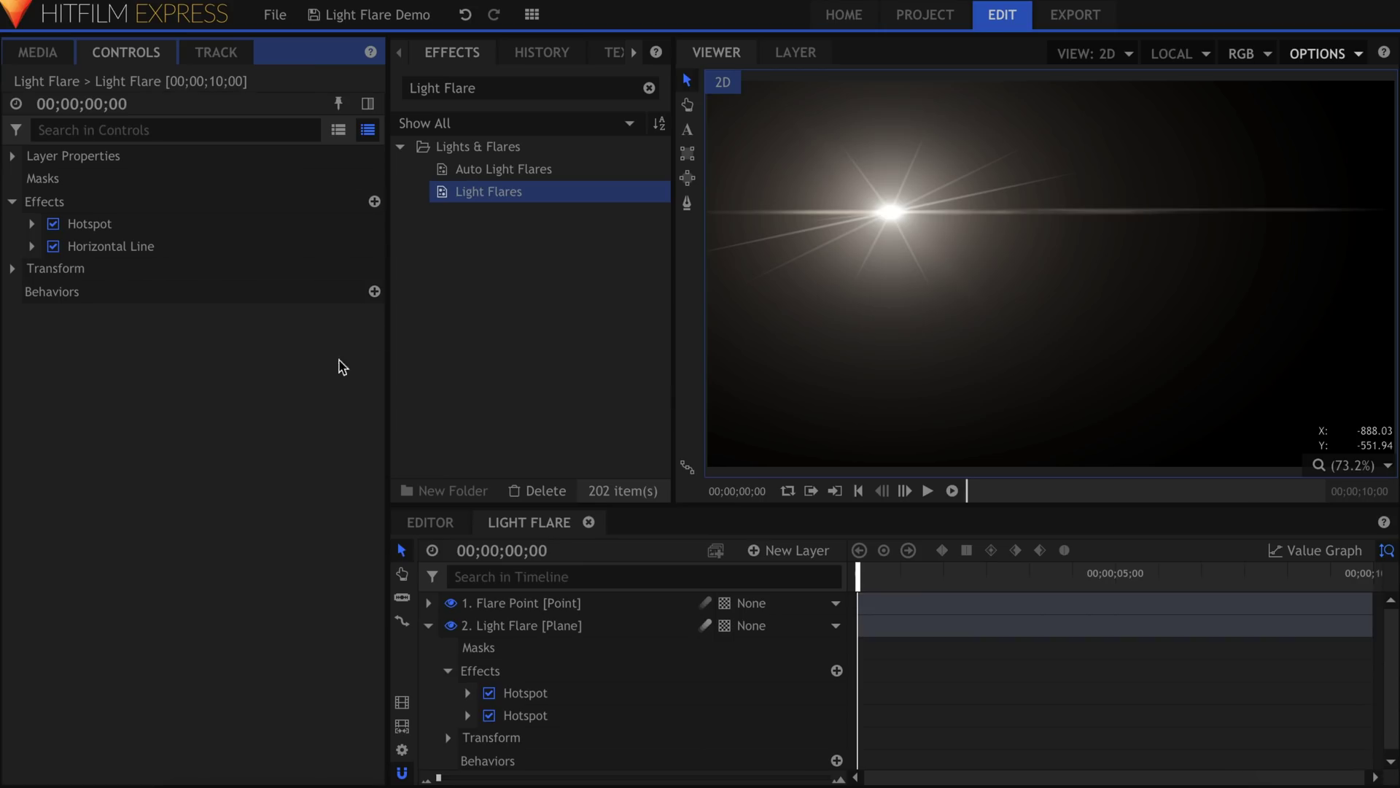
- Add a third Light Flares effect centred at 0, 0 and linked to Flare Point
drag(499, 199, 130, 272)
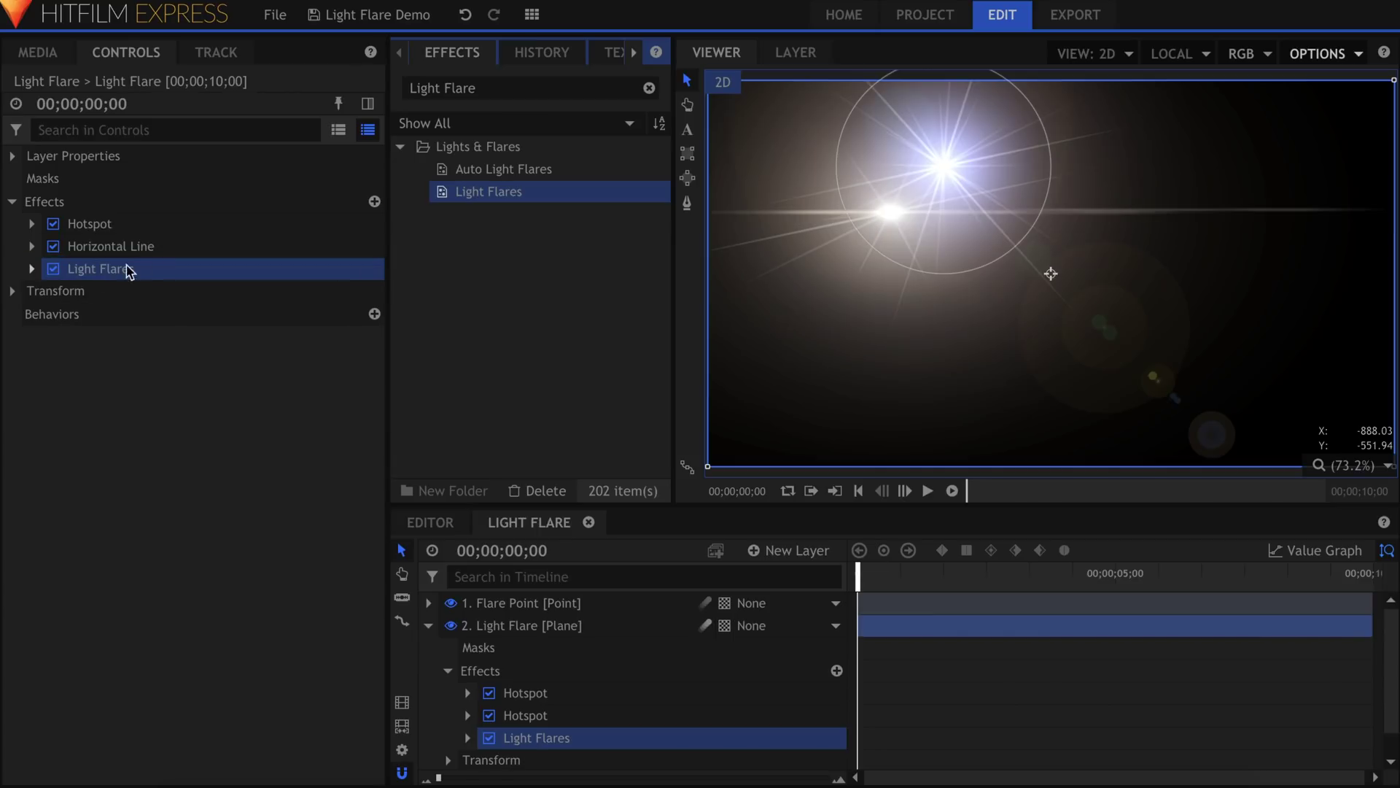
click(33, 271)
click(51, 312)
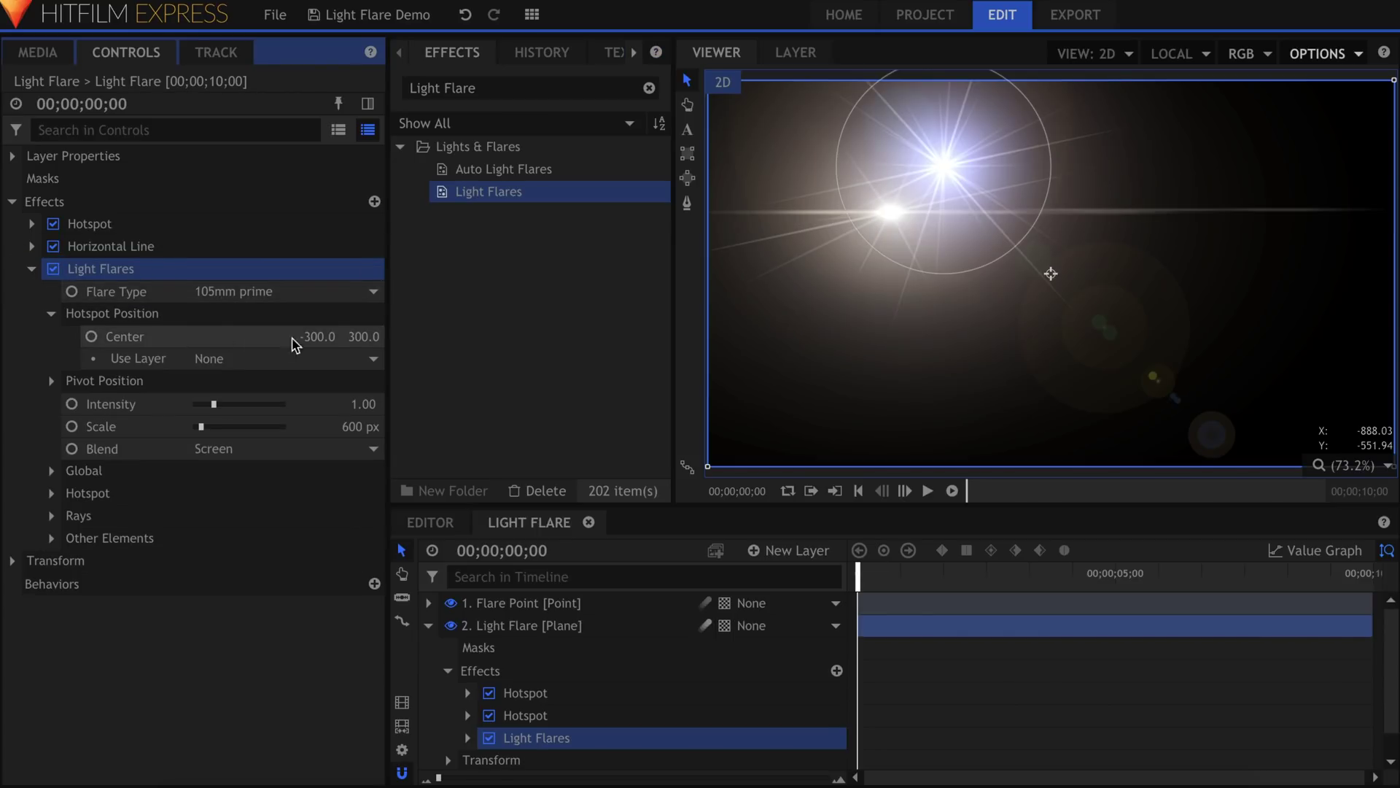
click(313, 336)
text(0)
key(Tab)
text(0)
key(Return)
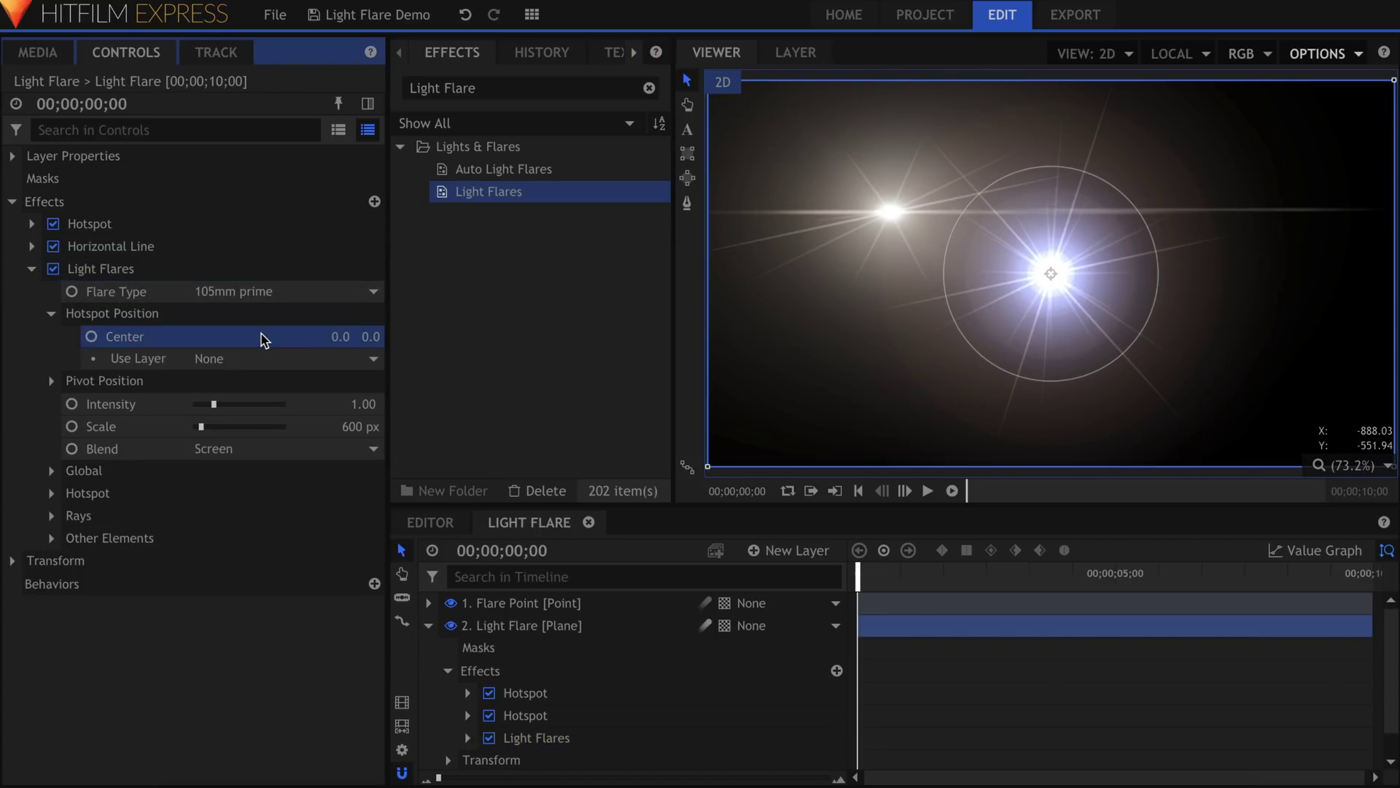
click(263, 358)
click(257, 380)
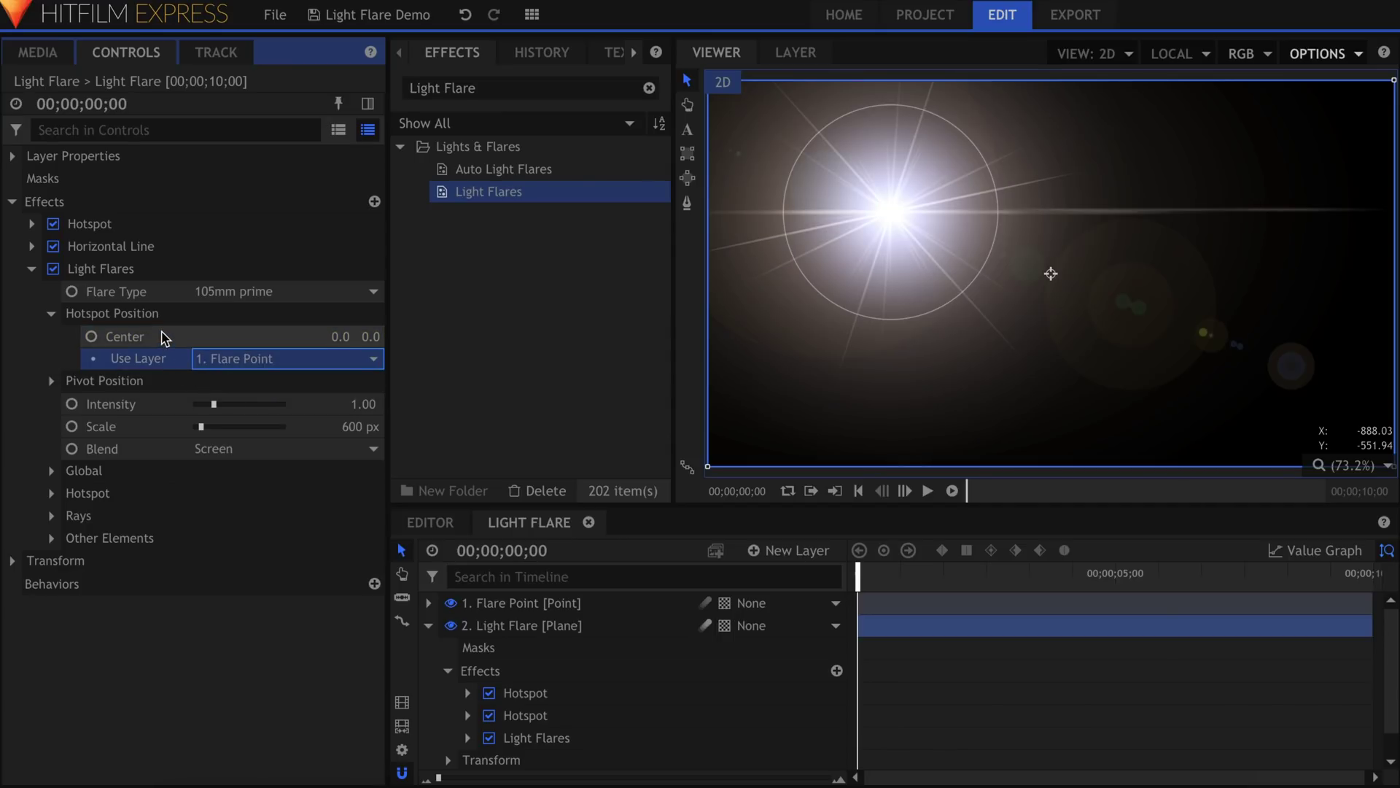
- Switch it to Sun glare with hotspot brightness 0.50 and ray brightness 5.00
right_click(161, 358)
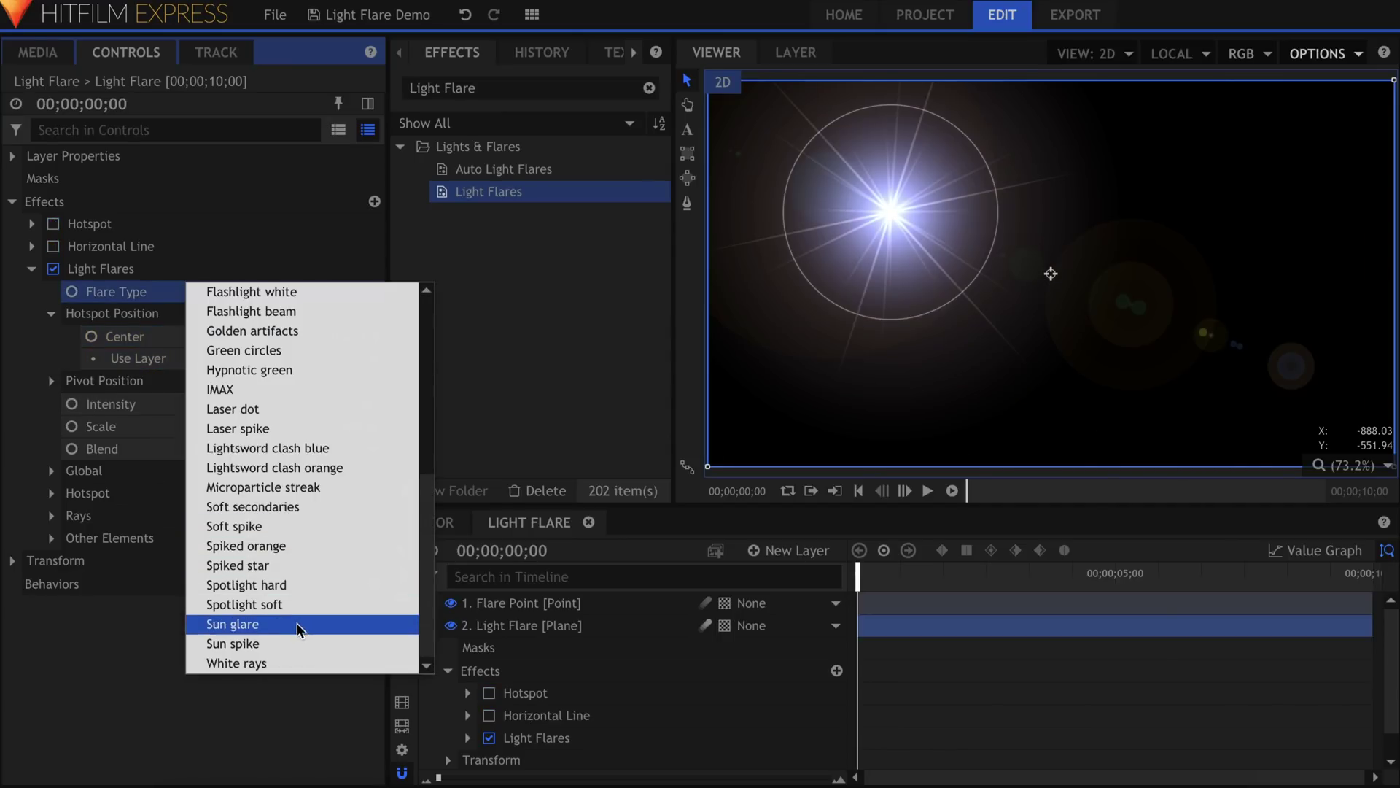
click(299, 626)
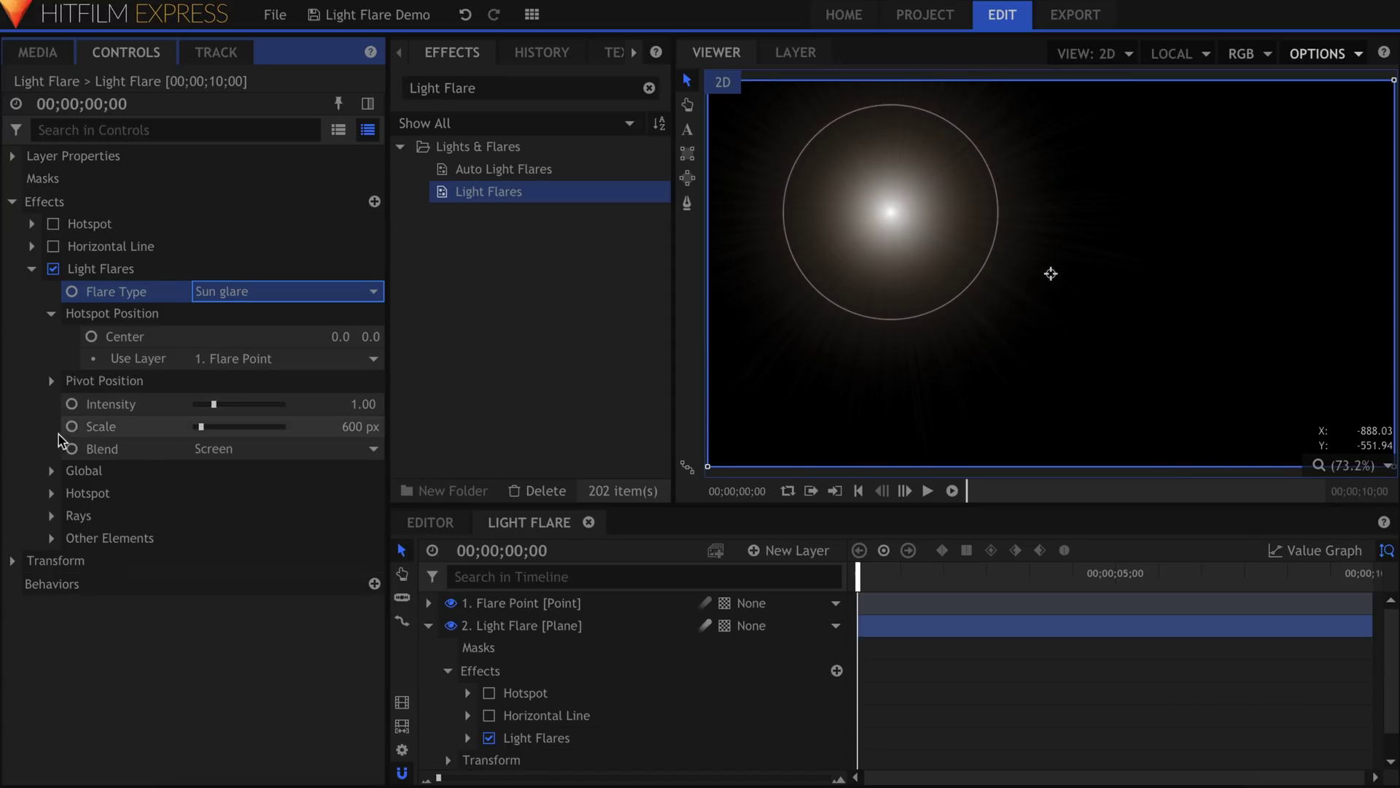
click(51, 494)
drag(214, 516, 205, 520)
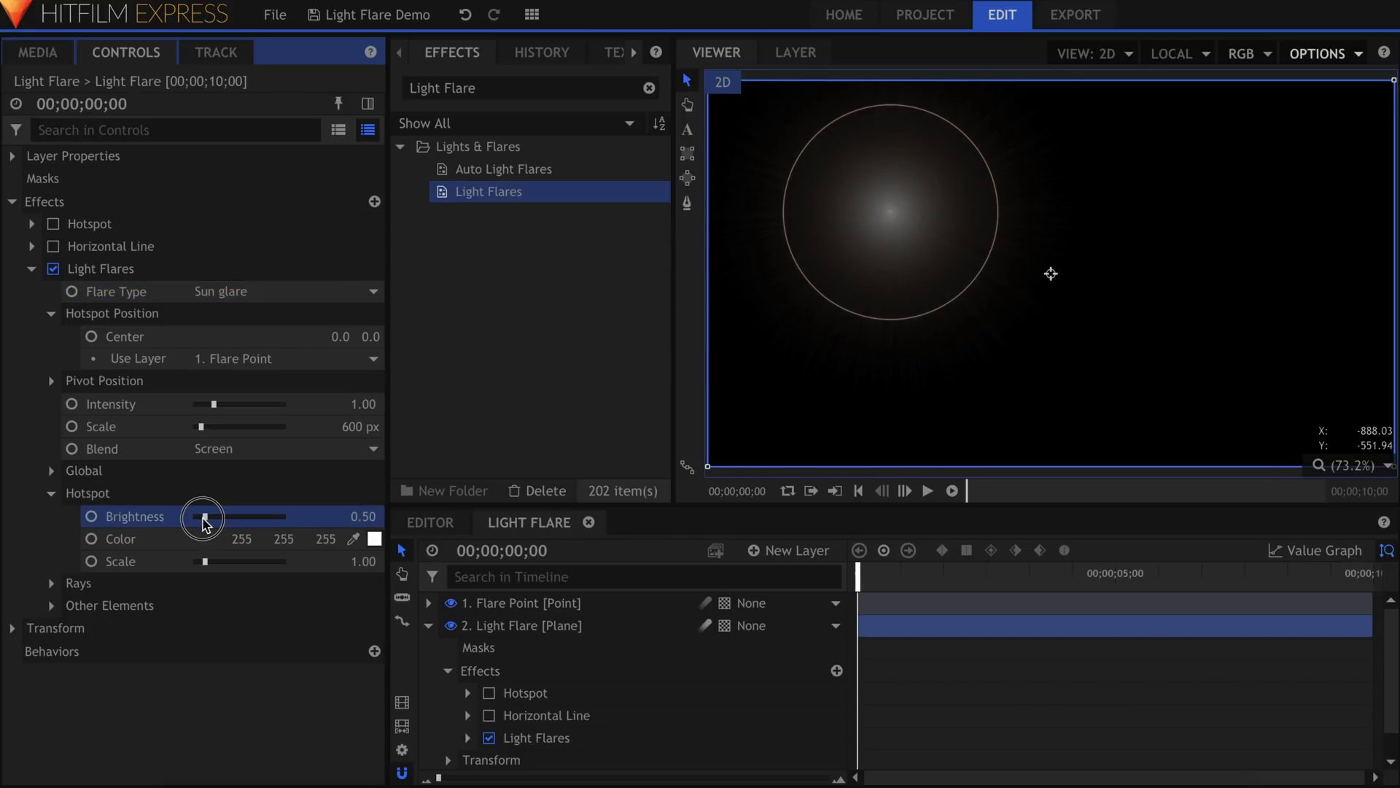
click(51, 583)
drag(203, 607, 324, 616)
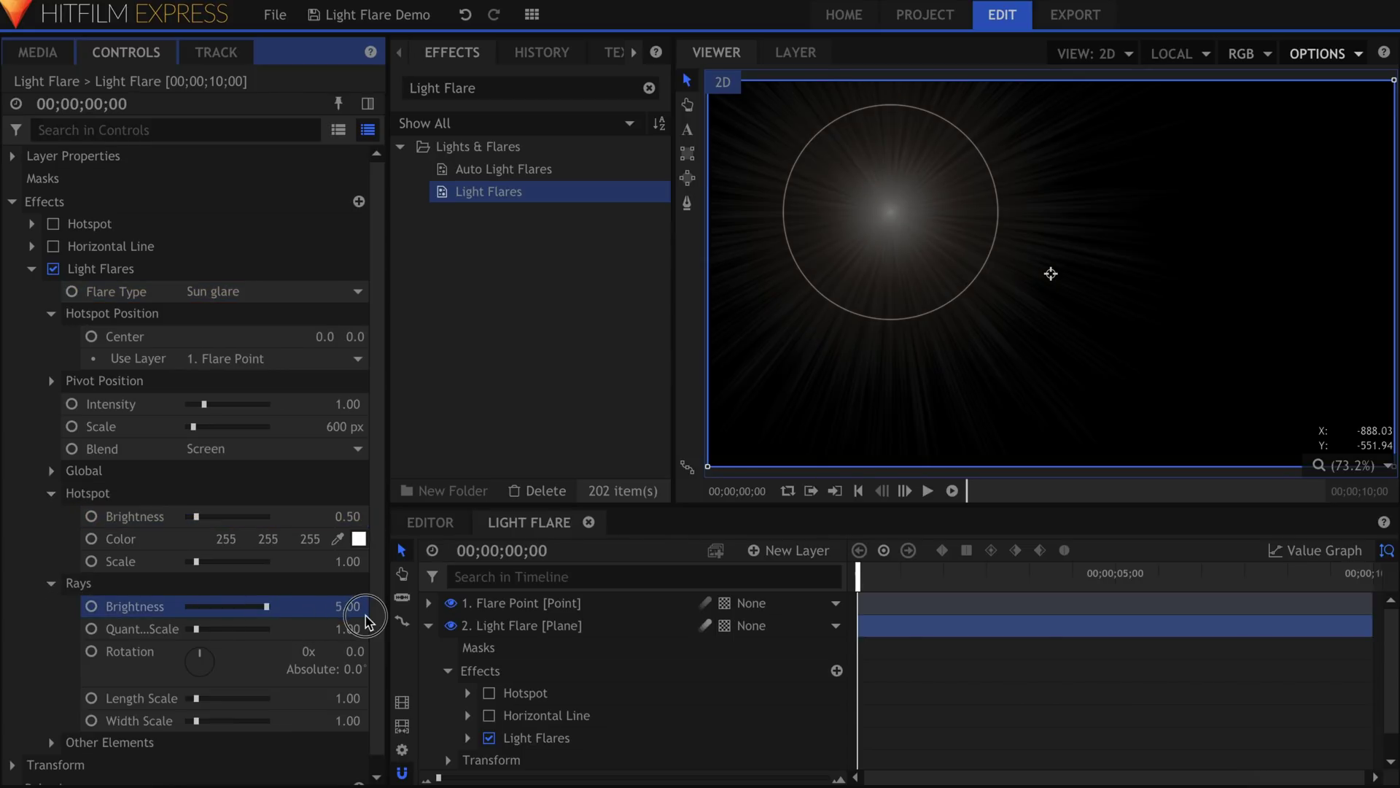
- Reduce the ray count, shorten the rays to 0.92 length scale, and turn intensity down
mouse_move(348, 404)
mouse_down()
mouse_move(375, 404)
mouse_move(344, 404)
mouse_up()
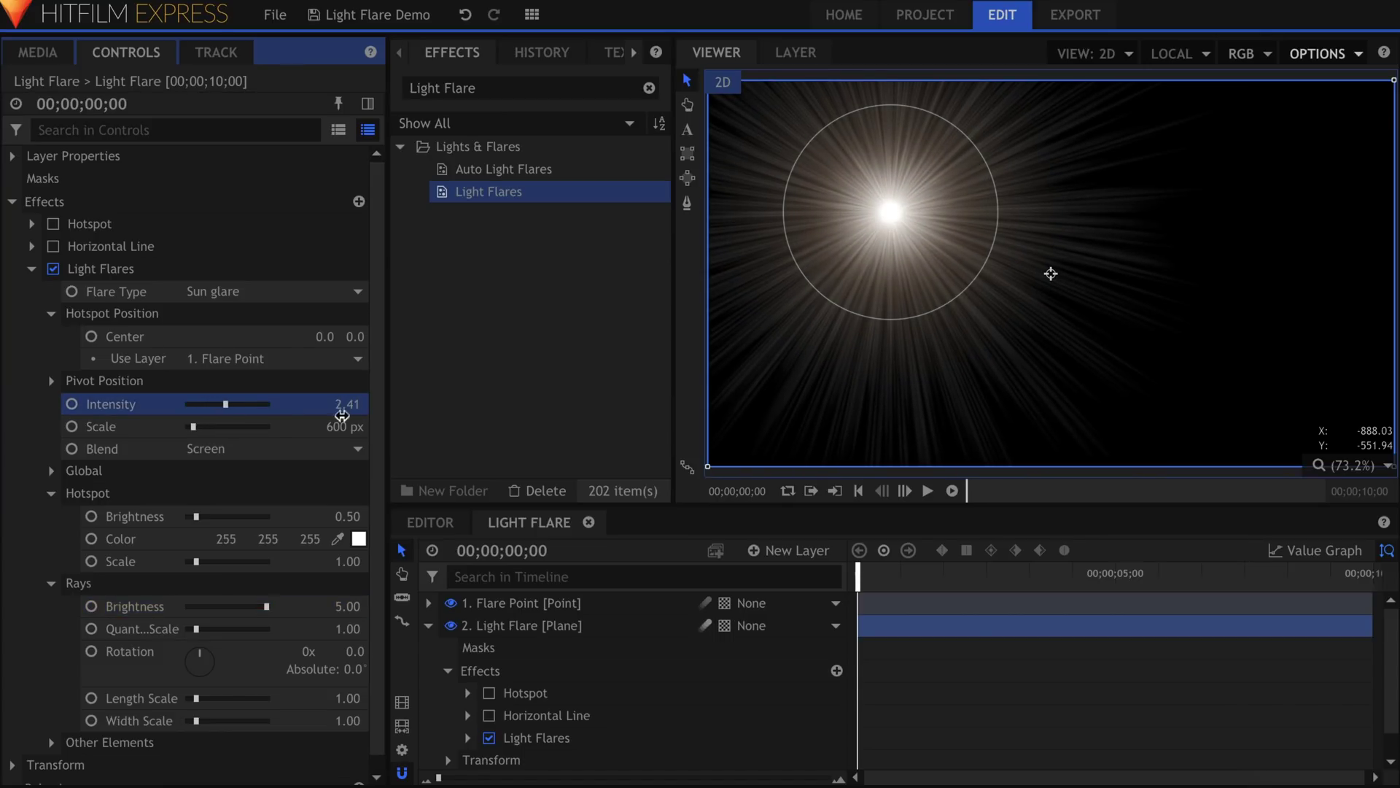
drag(348, 629, 335, 629)
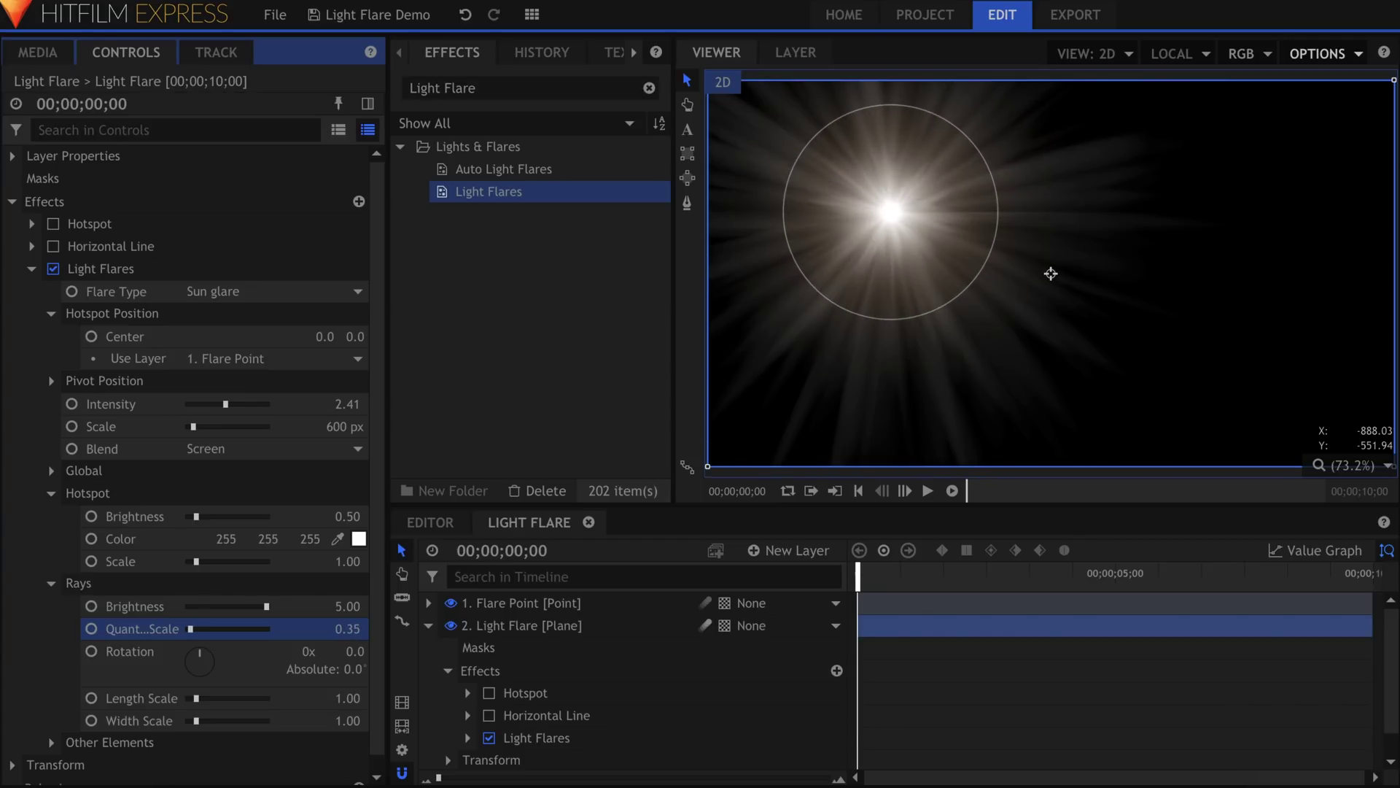
drag(348, 698, 343, 698)
click(53, 246)
click(53, 224)
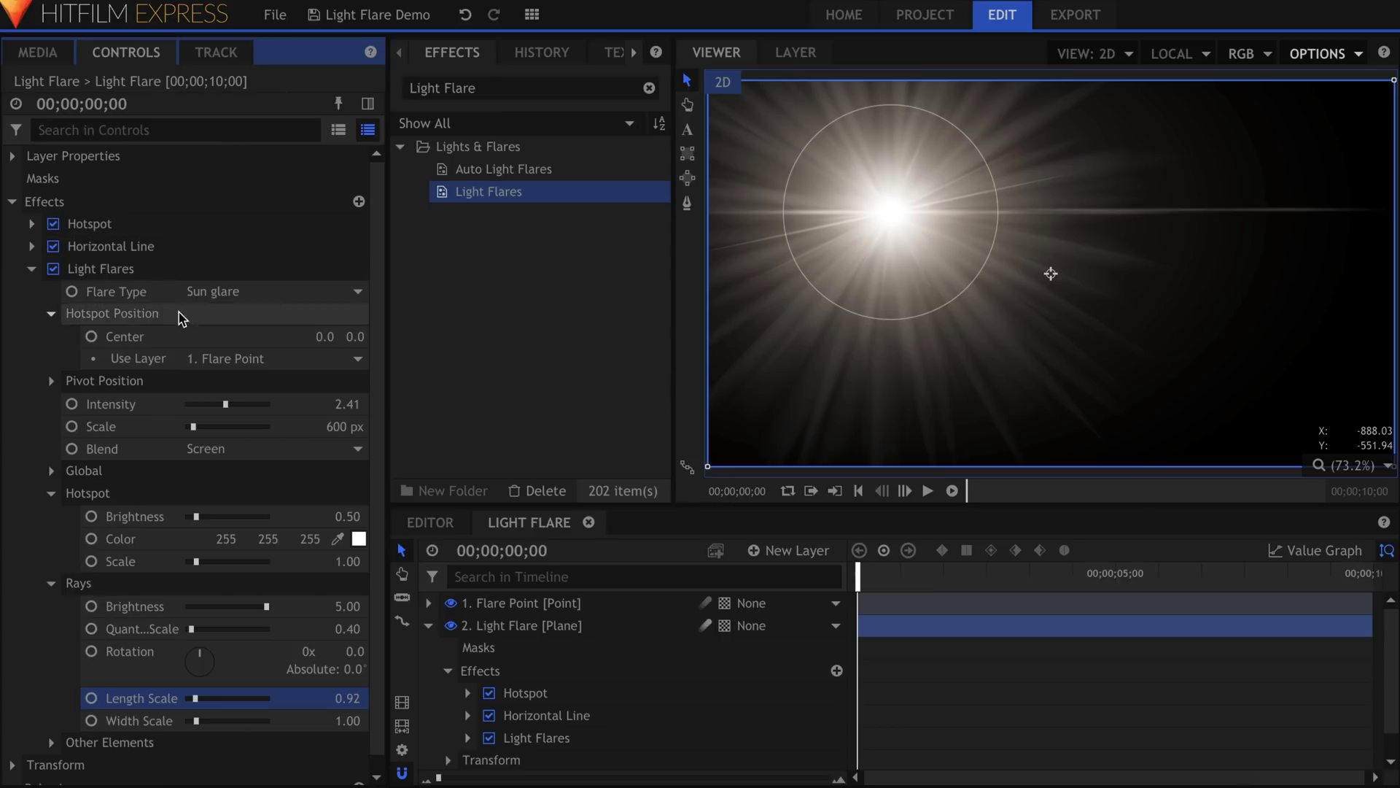
drag(226, 405, 191, 409)
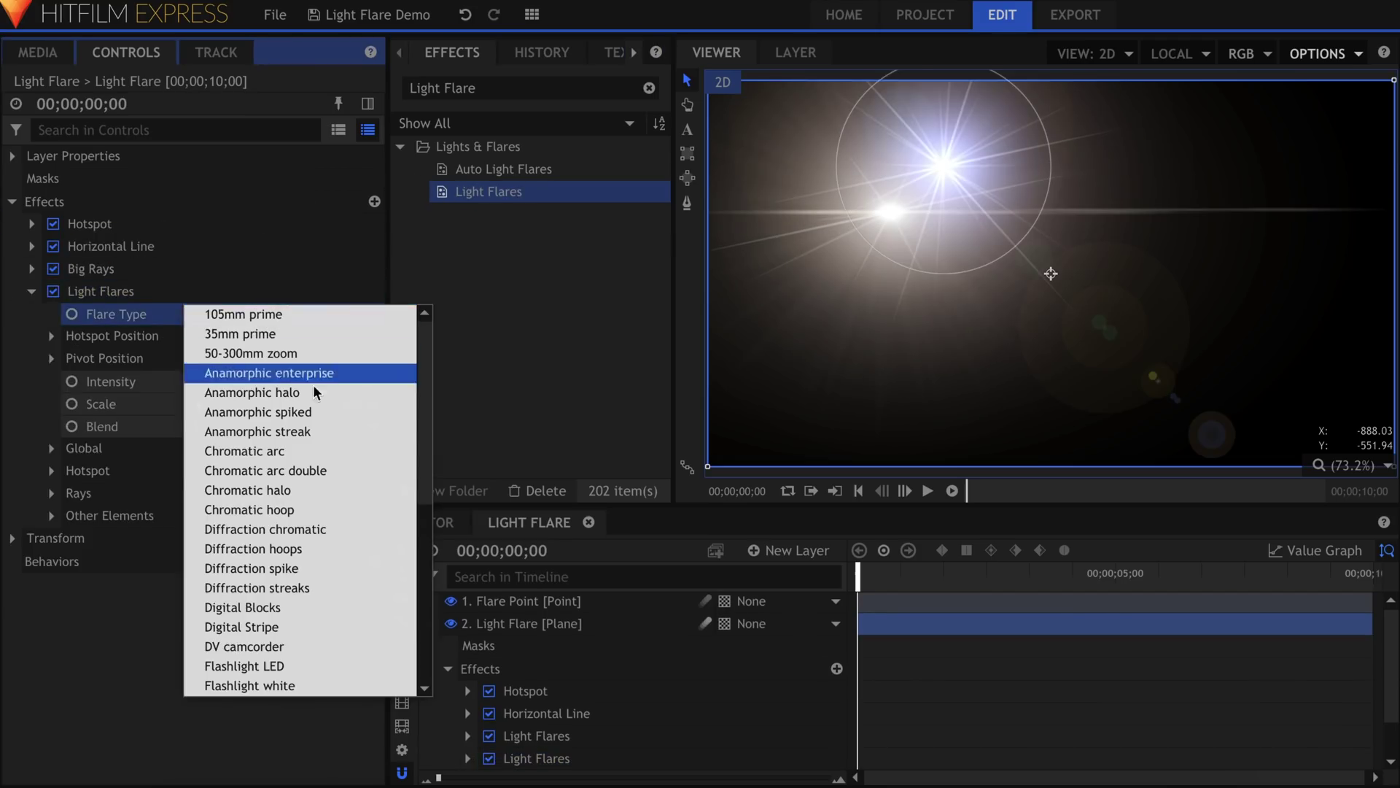
- Try the Chromatic hoop flare type, lowering hotspot brightness and brightening the rays
click(318, 509)
click(51, 336)
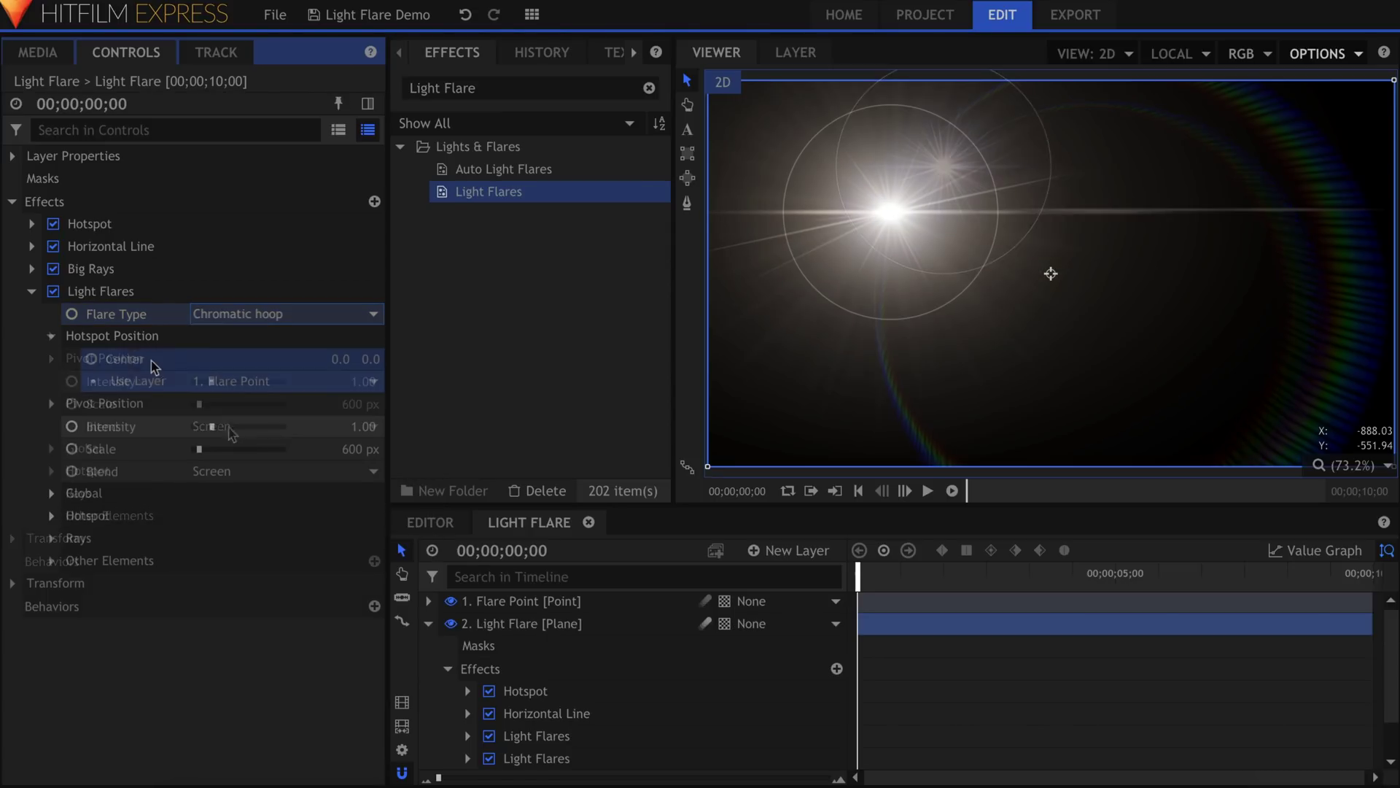
click(155, 380)
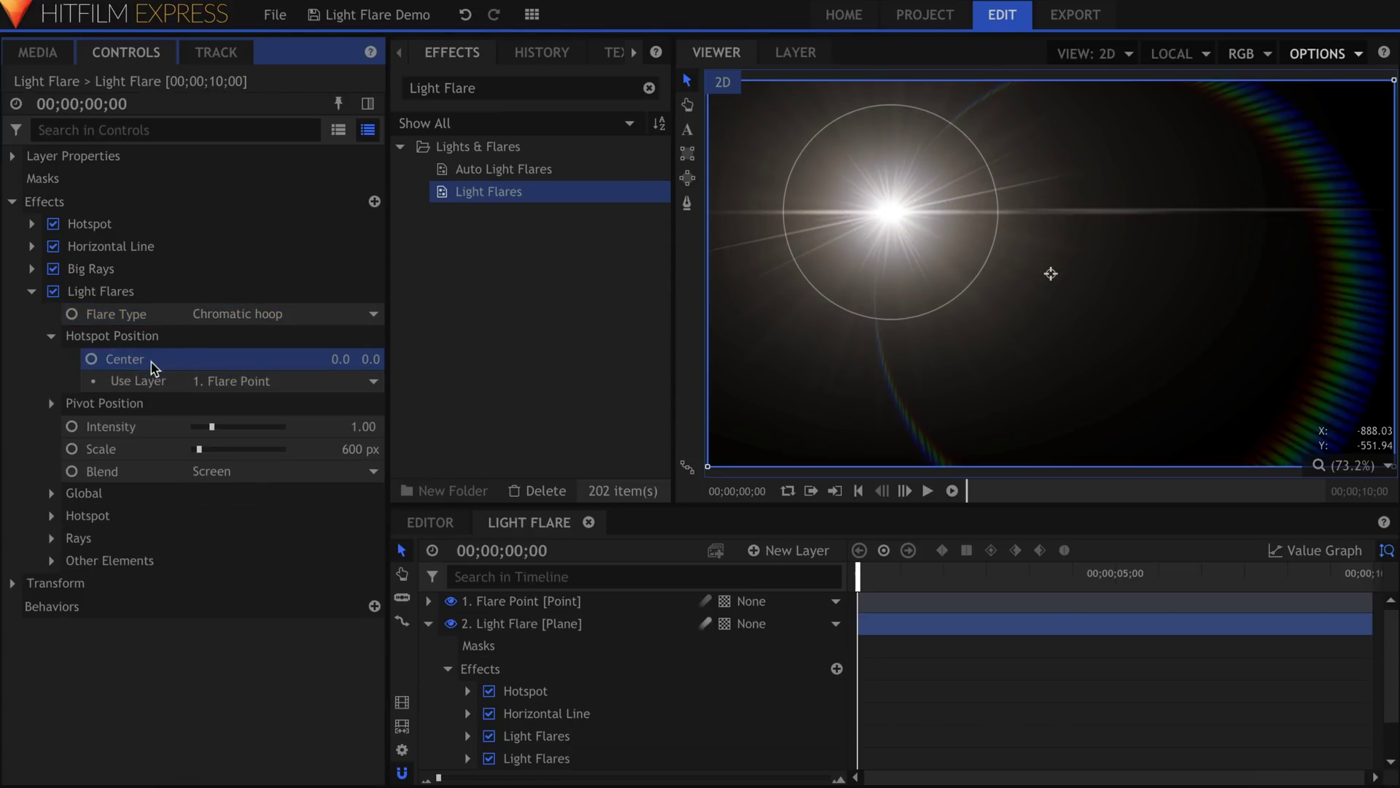
click(51, 516)
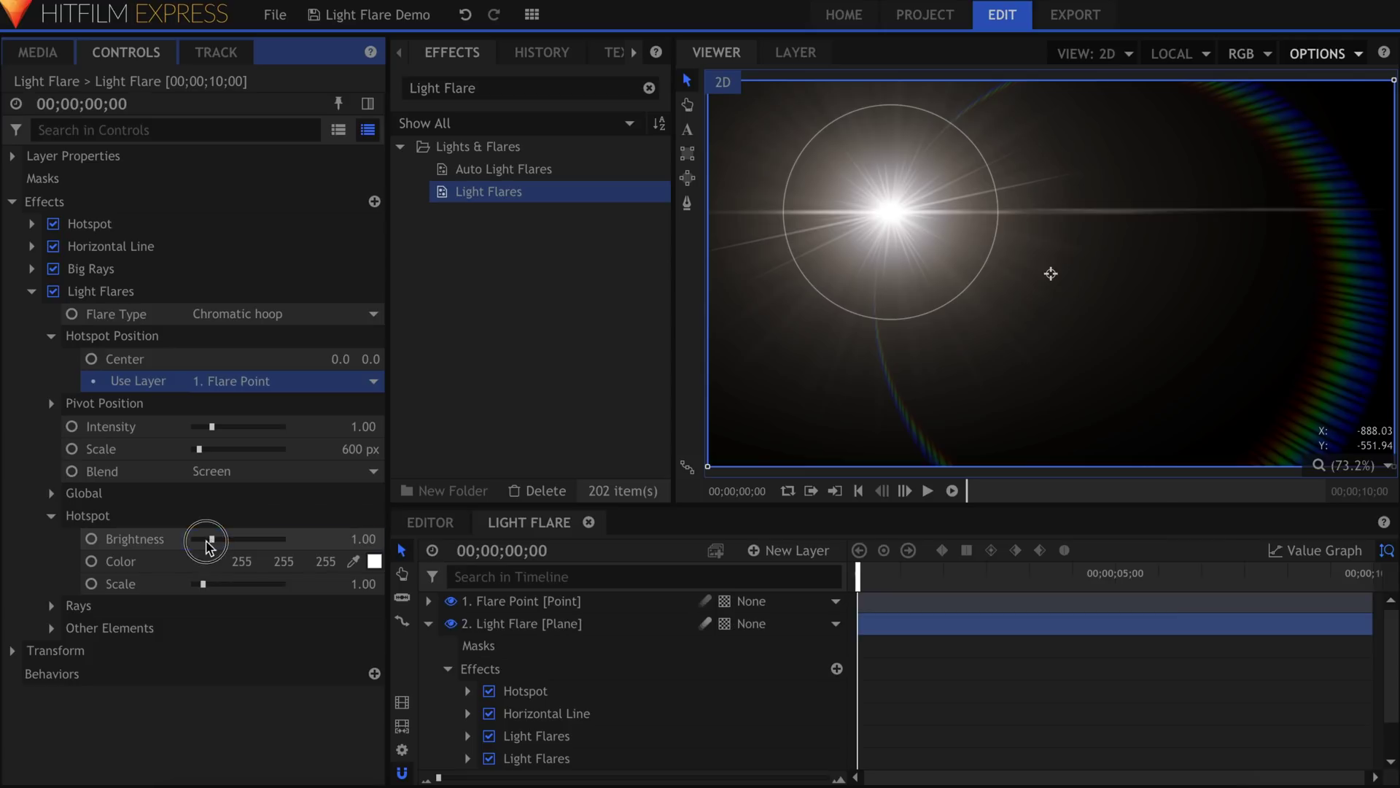
mouse_move(207, 541)
mouse_down()
mouse_move(185, 541)
mouse_move(219, 540)
mouse_move(184, 543)
mouse_move(209, 542)
mouse_up()
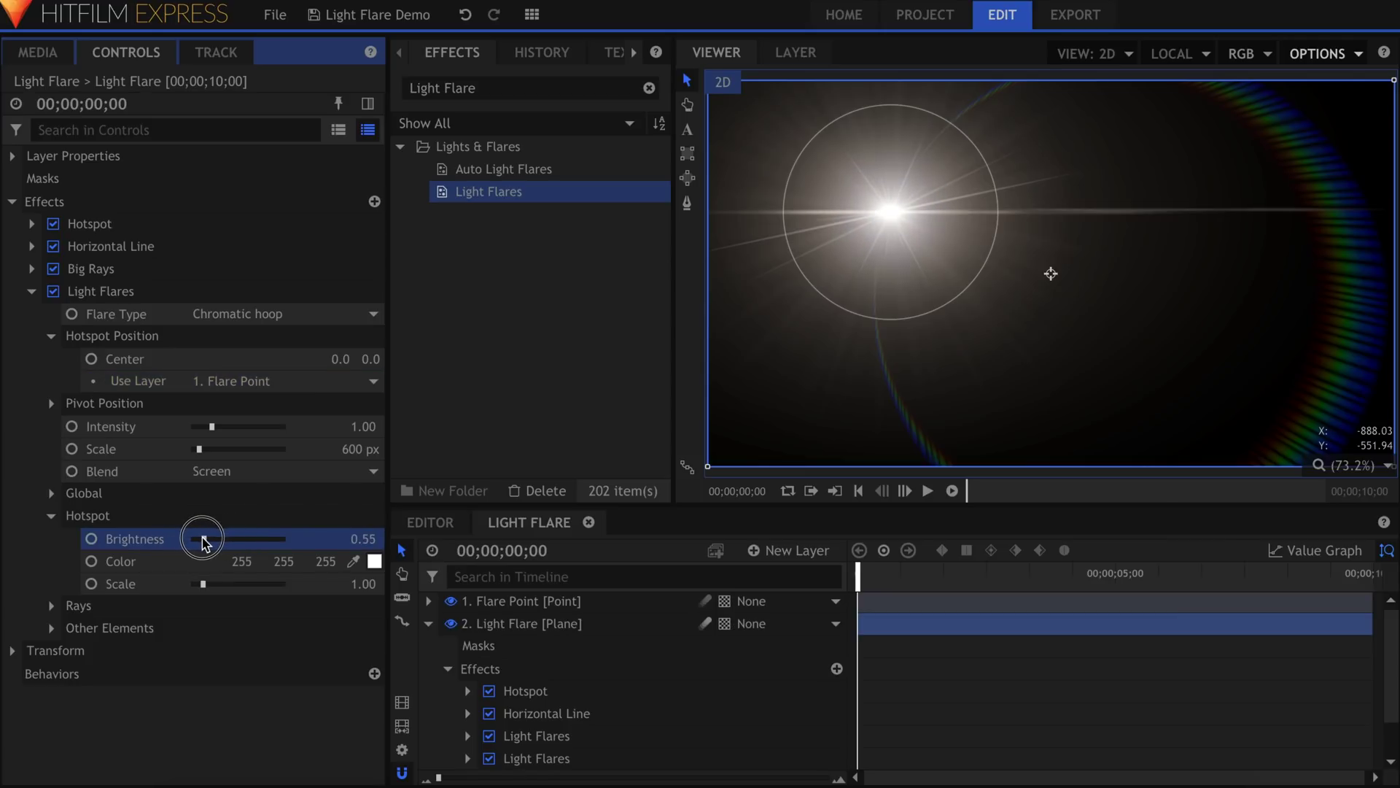
click(51, 516)
click(51, 538)
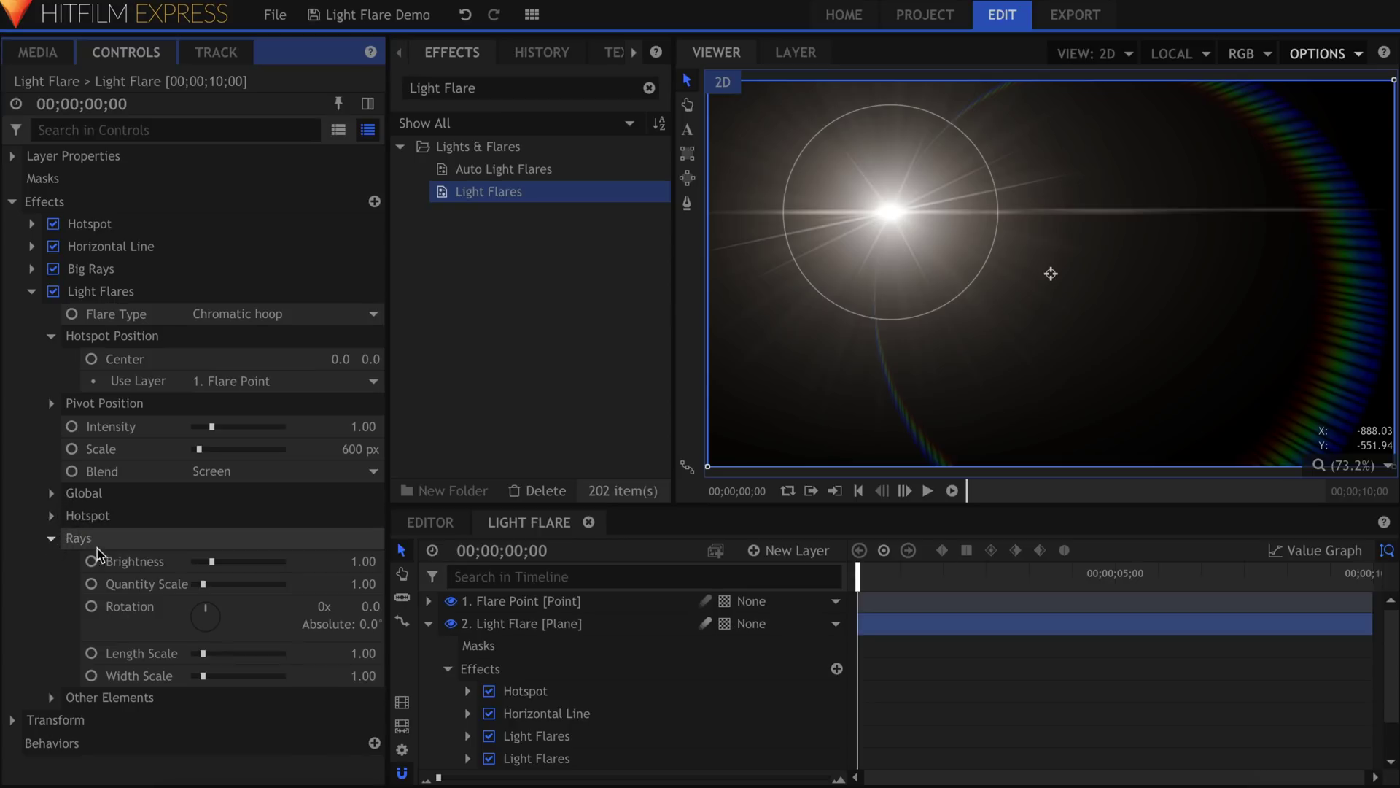
drag(203, 561, 293, 588)
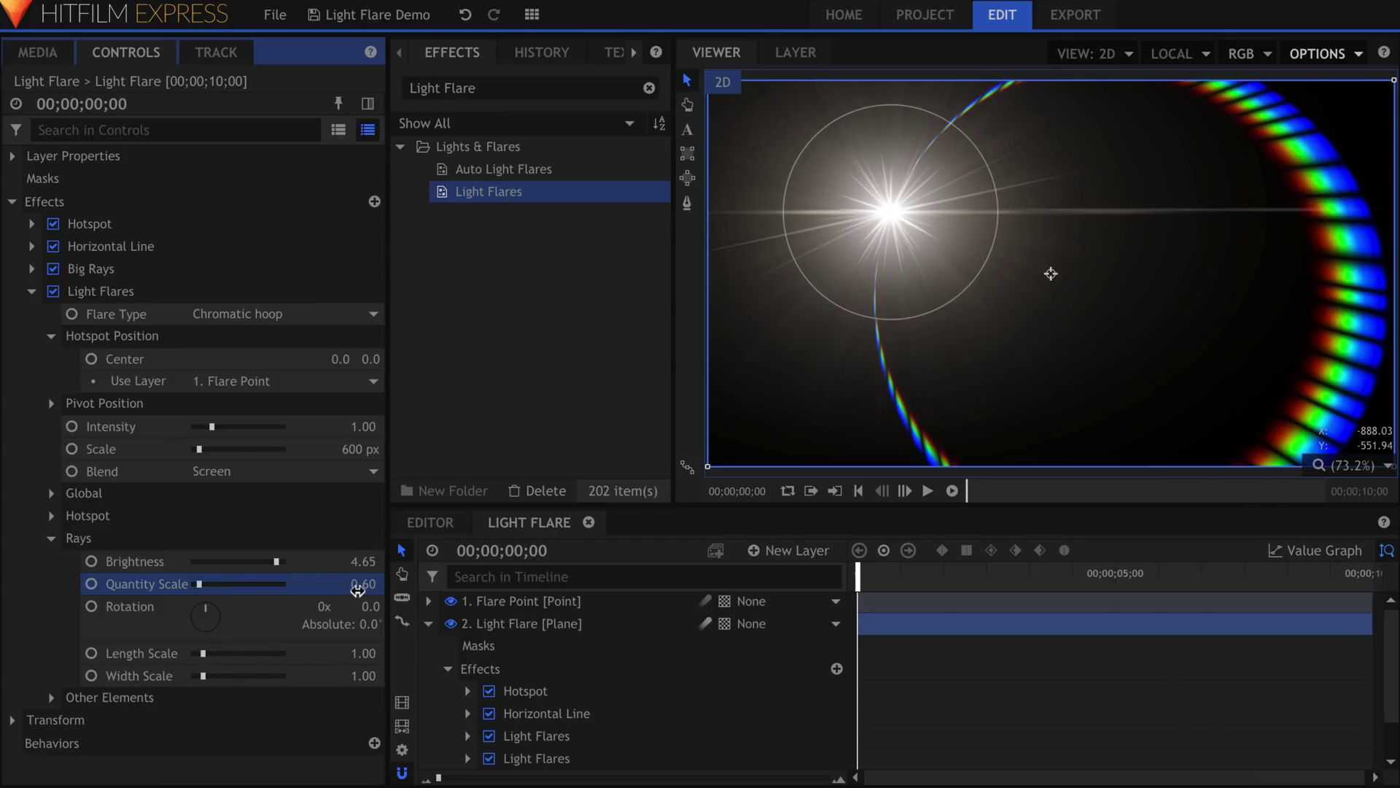
- Reset the rays, switch the flare to Chromatic arc, and raise its rays brightness
click(124, 538)
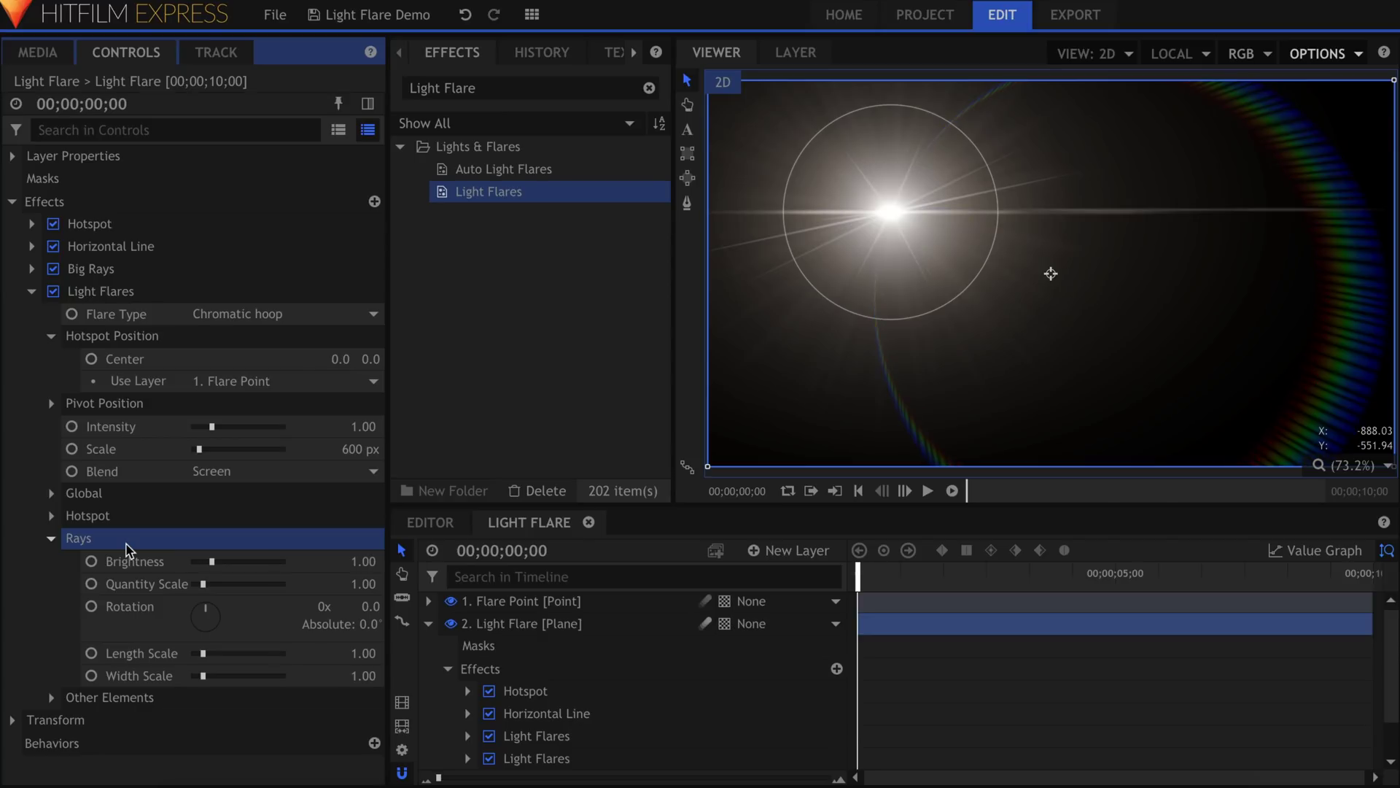
click(274, 315)
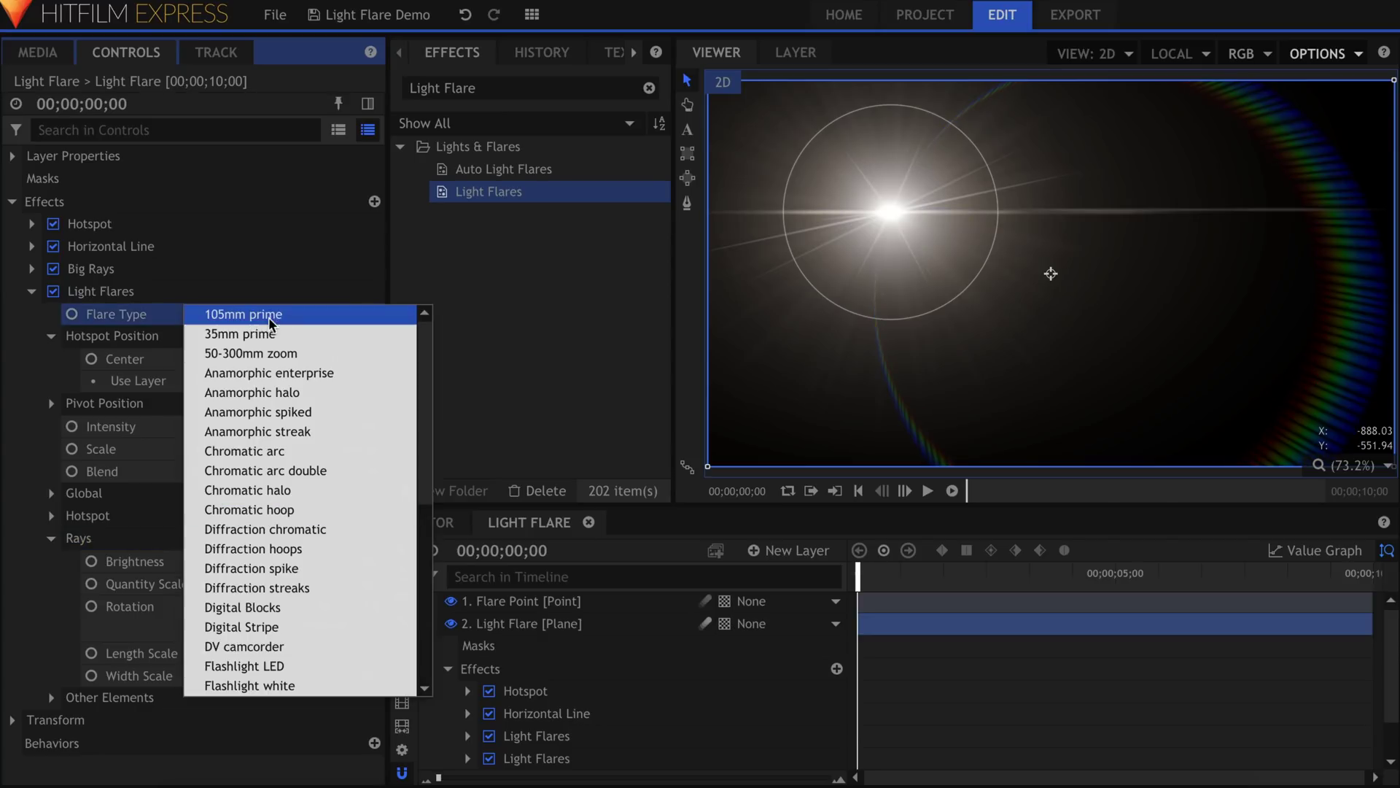
click(281, 453)
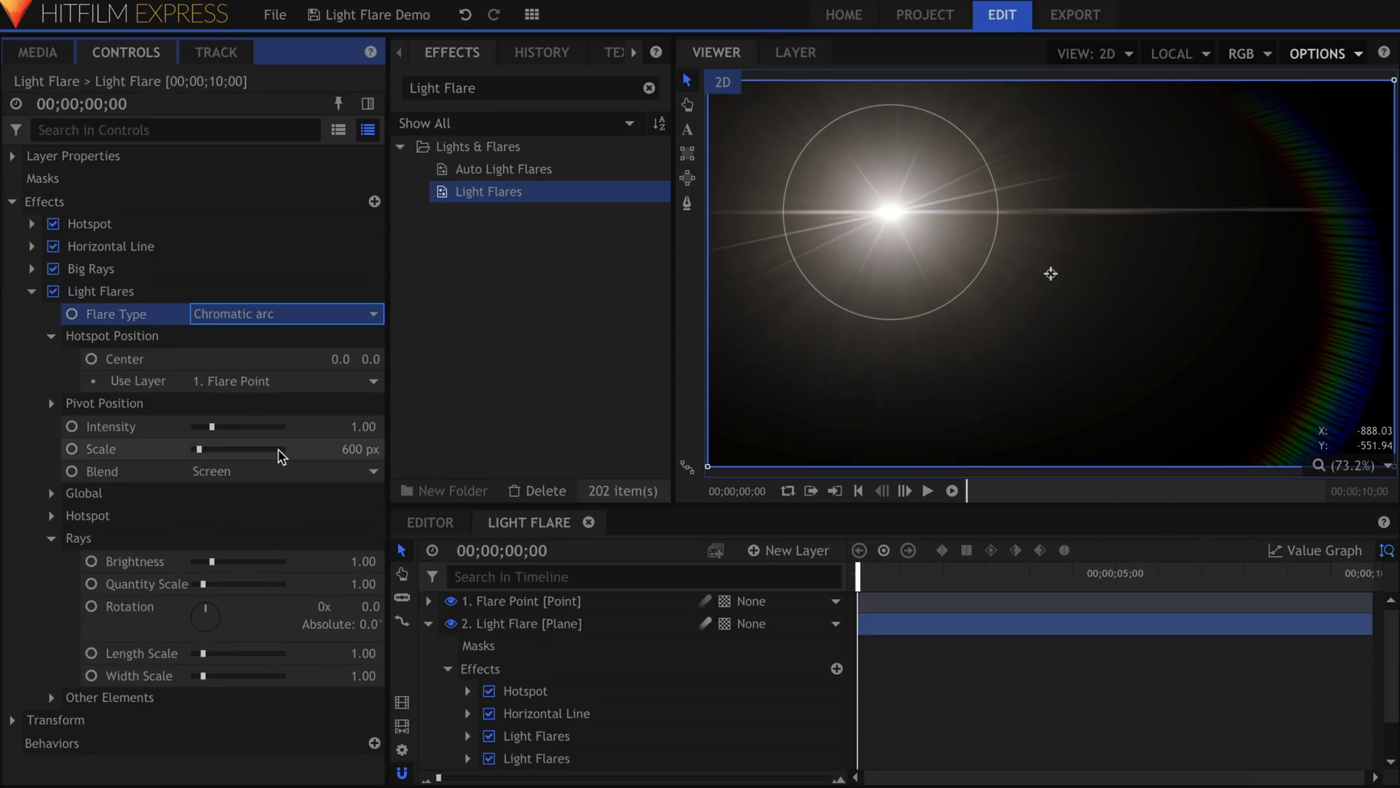
drag(226, 563, 220, 562)
click(42, 296)
click(31, 291)
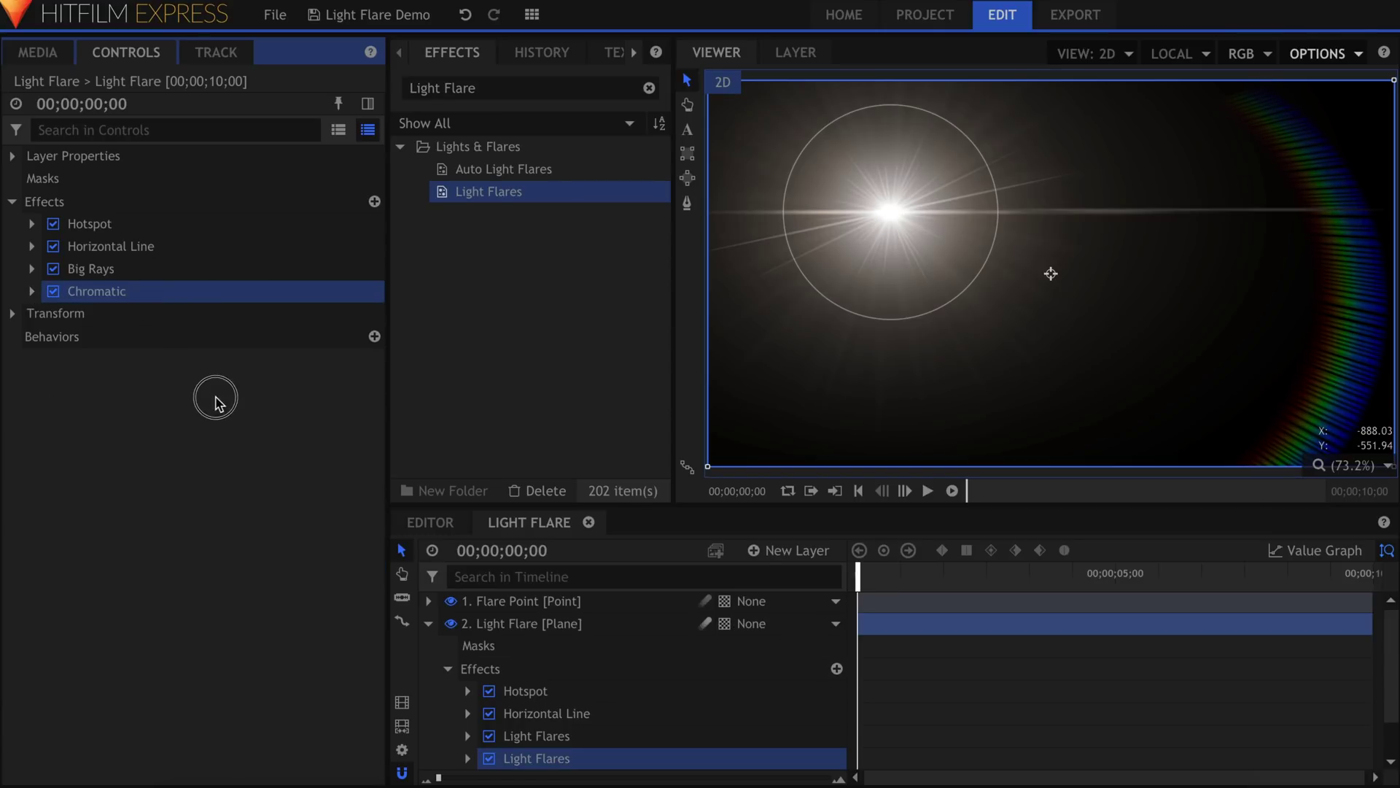
click(502, 602)
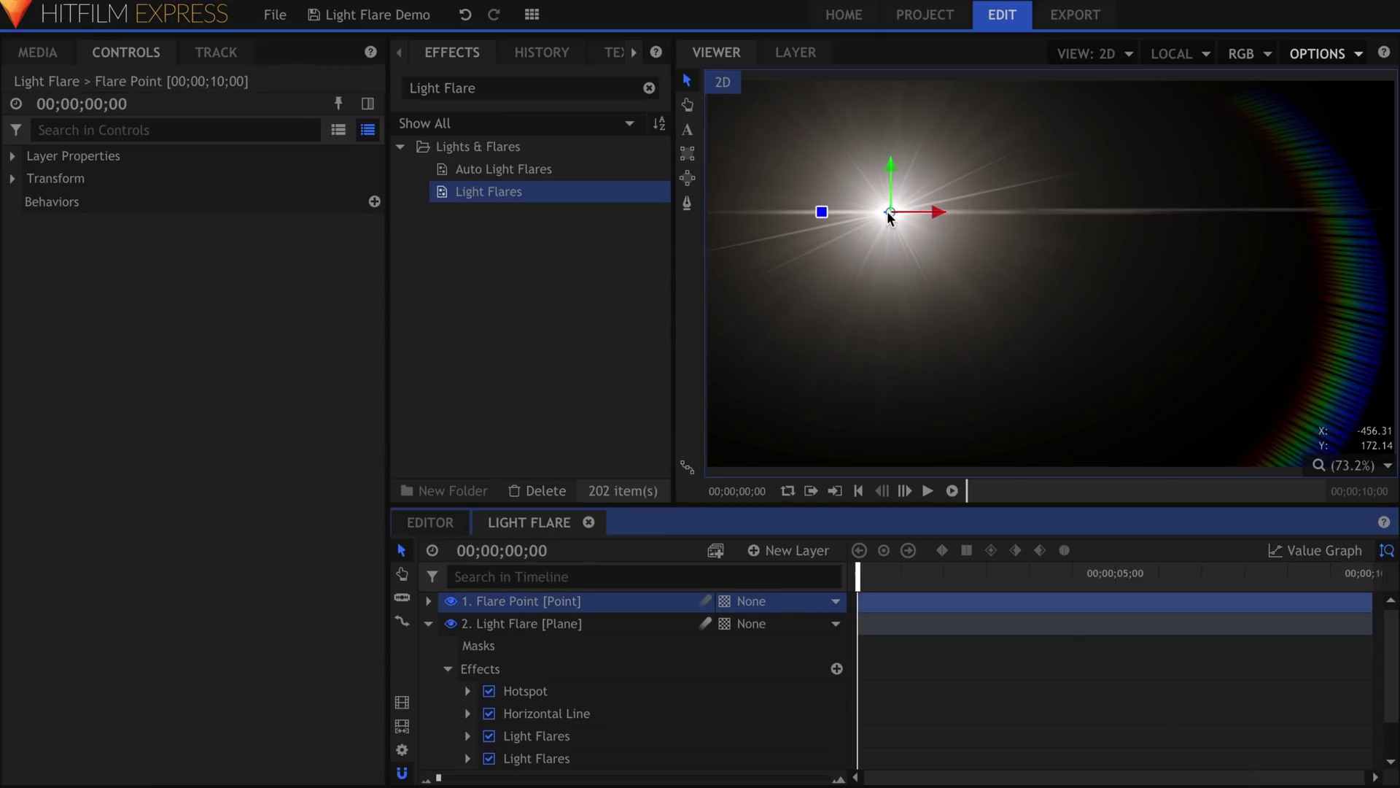
- Nudge the flare point right and drag Hue Colorize onto the Light Flare plane
mouse_move(889, 217)
mouse_down()
mouse_move(1197, 234)
mouse_move(1022, 310)
mouse_move(823, 283)
mouse_move(831, 225)
mouse_move(914, 221)
mouse_up()
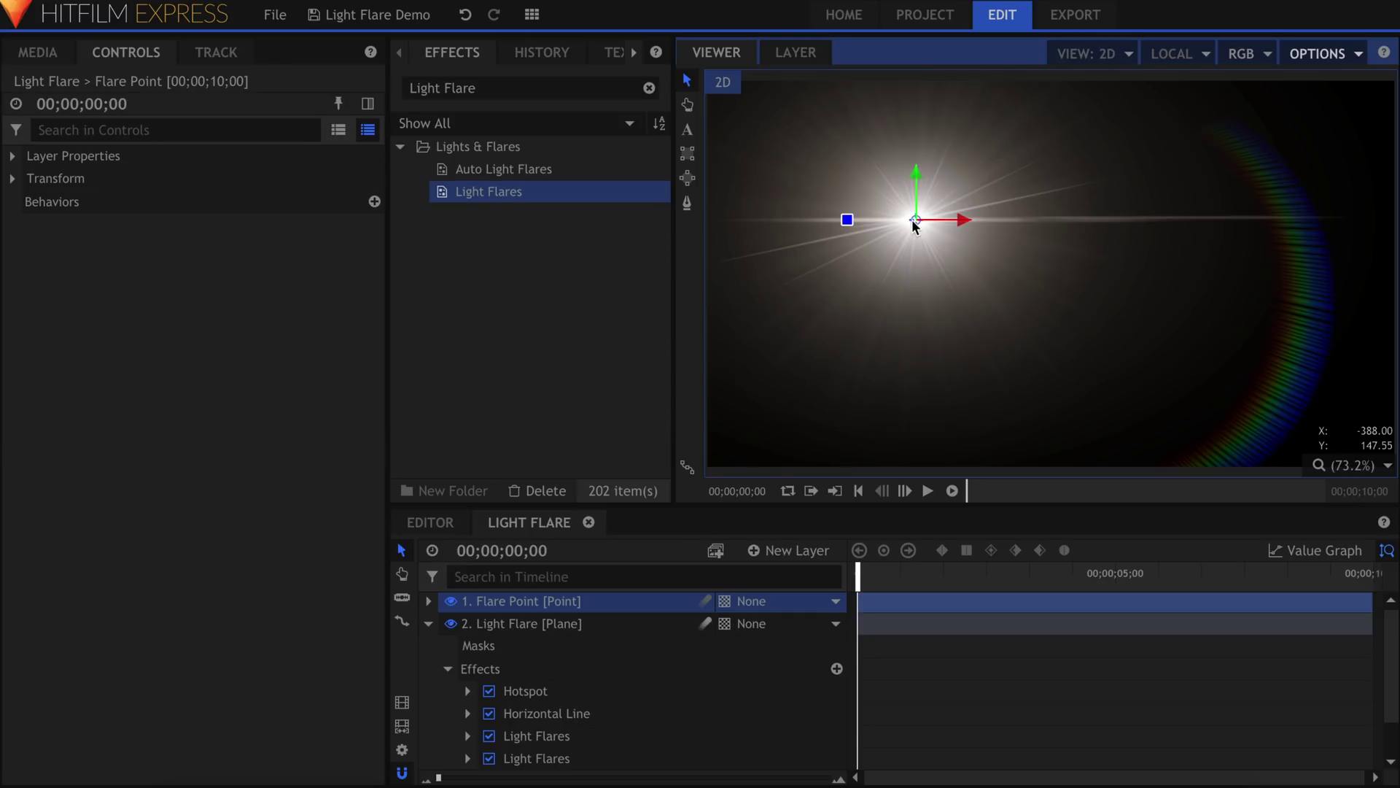
triple_click(594, 86)
text(colorize)
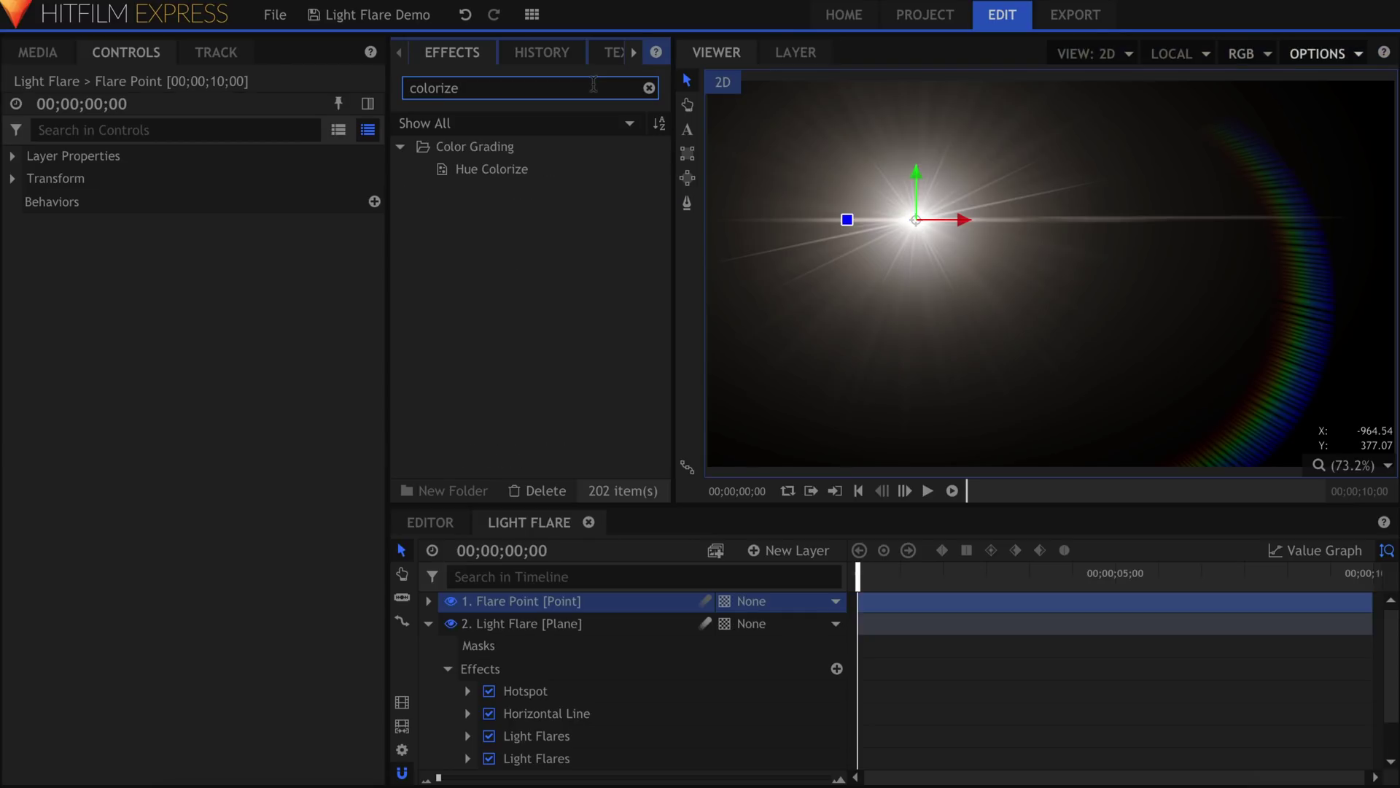
click(526, 170)
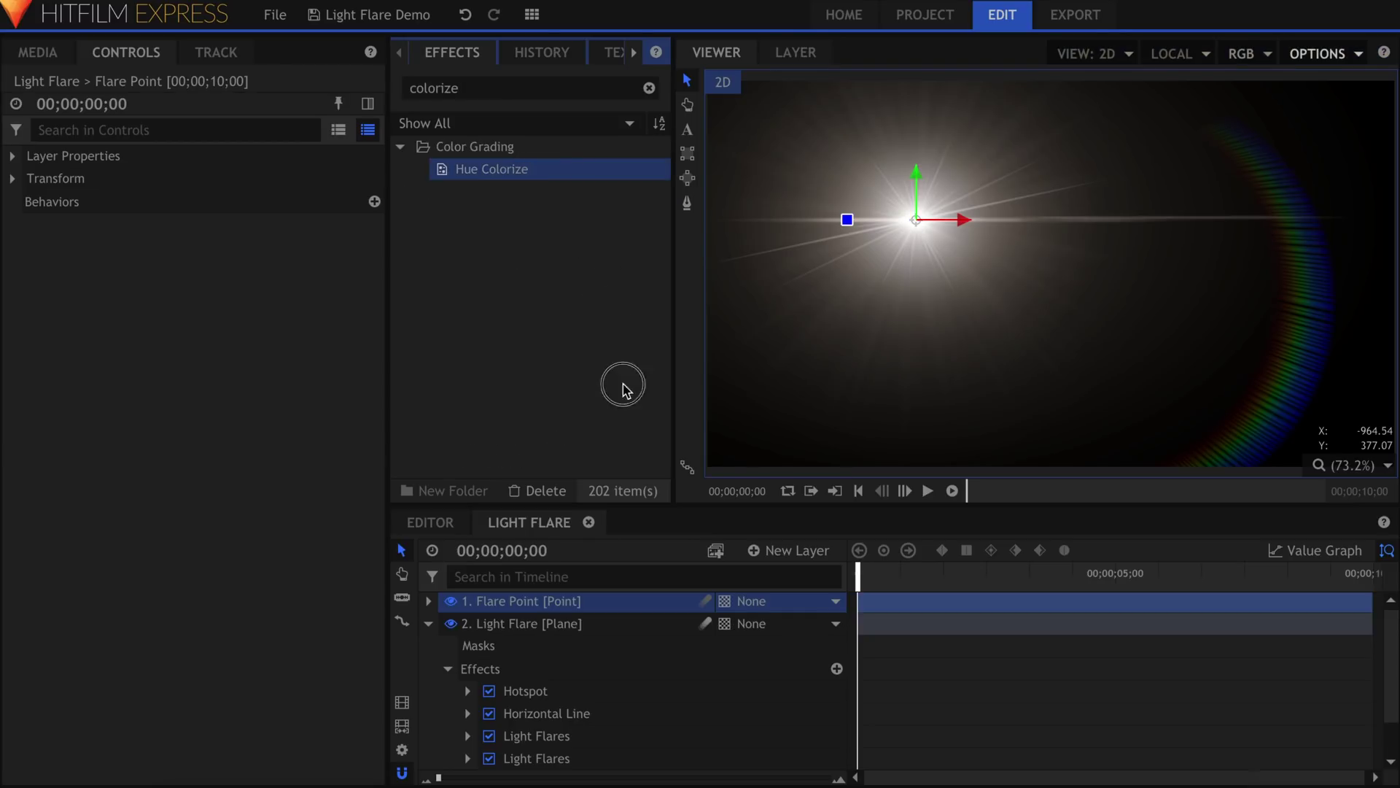
drag(623, 387, 574, 626)
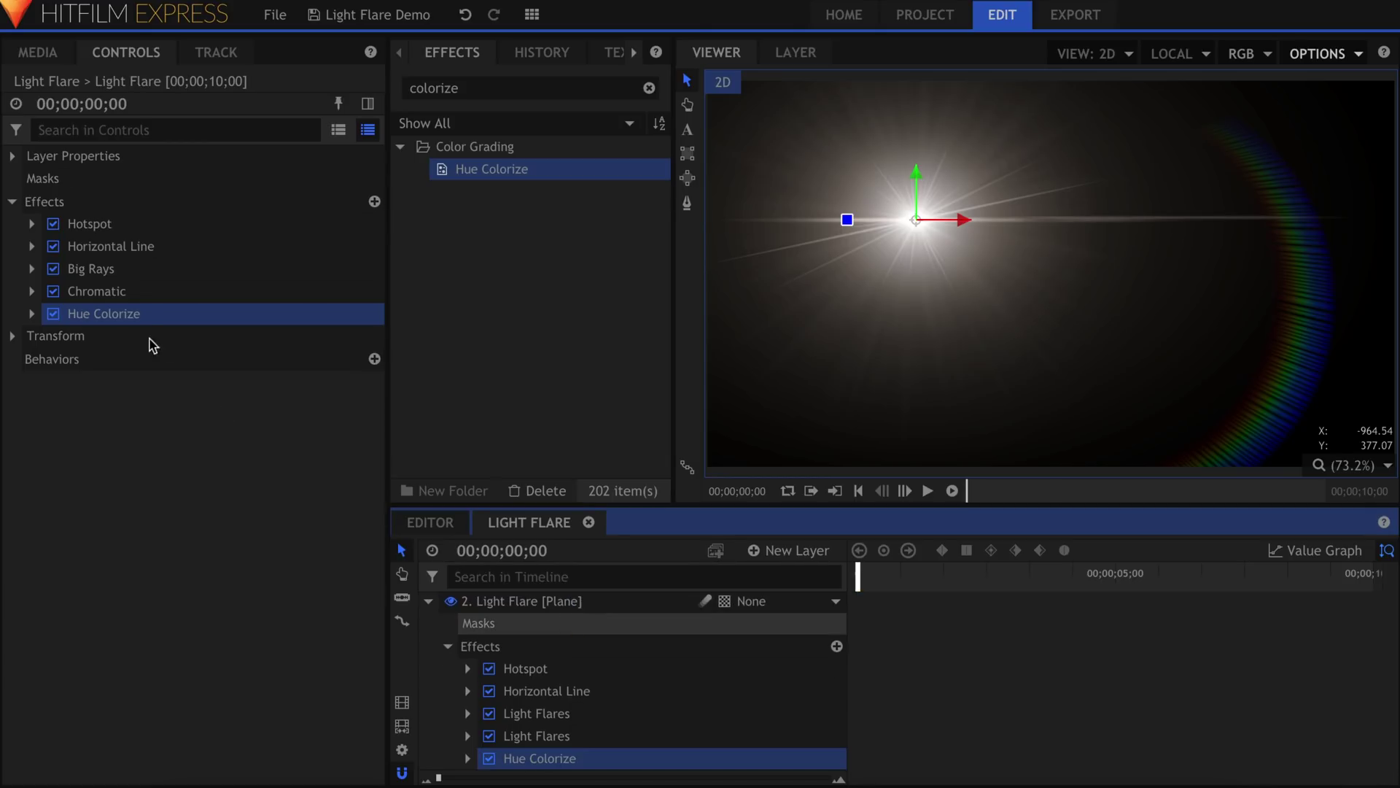
- Move Hue Colorize above Chromatic and set its saturation to 70 and hue to 217
drag(124, 319, 122, 289)
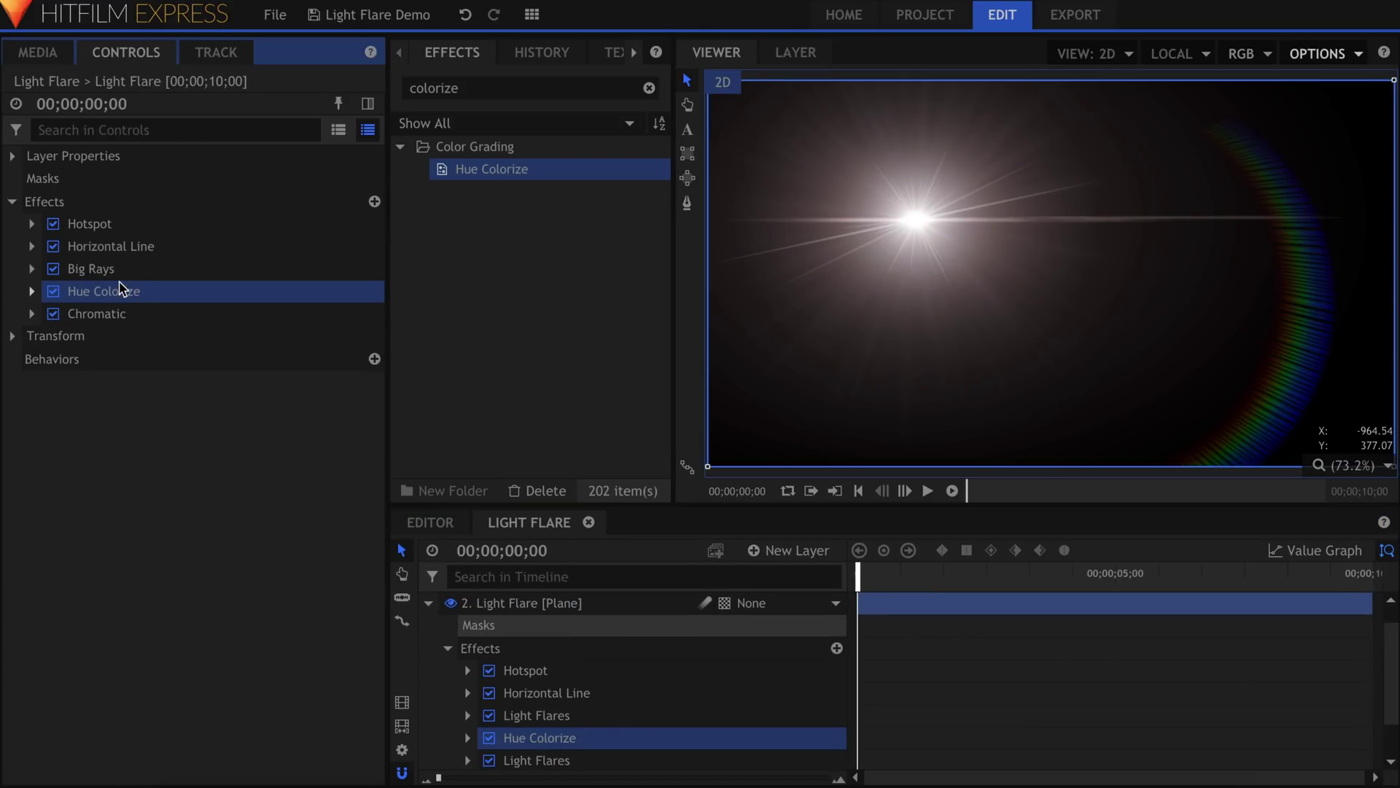
click(32, 292)
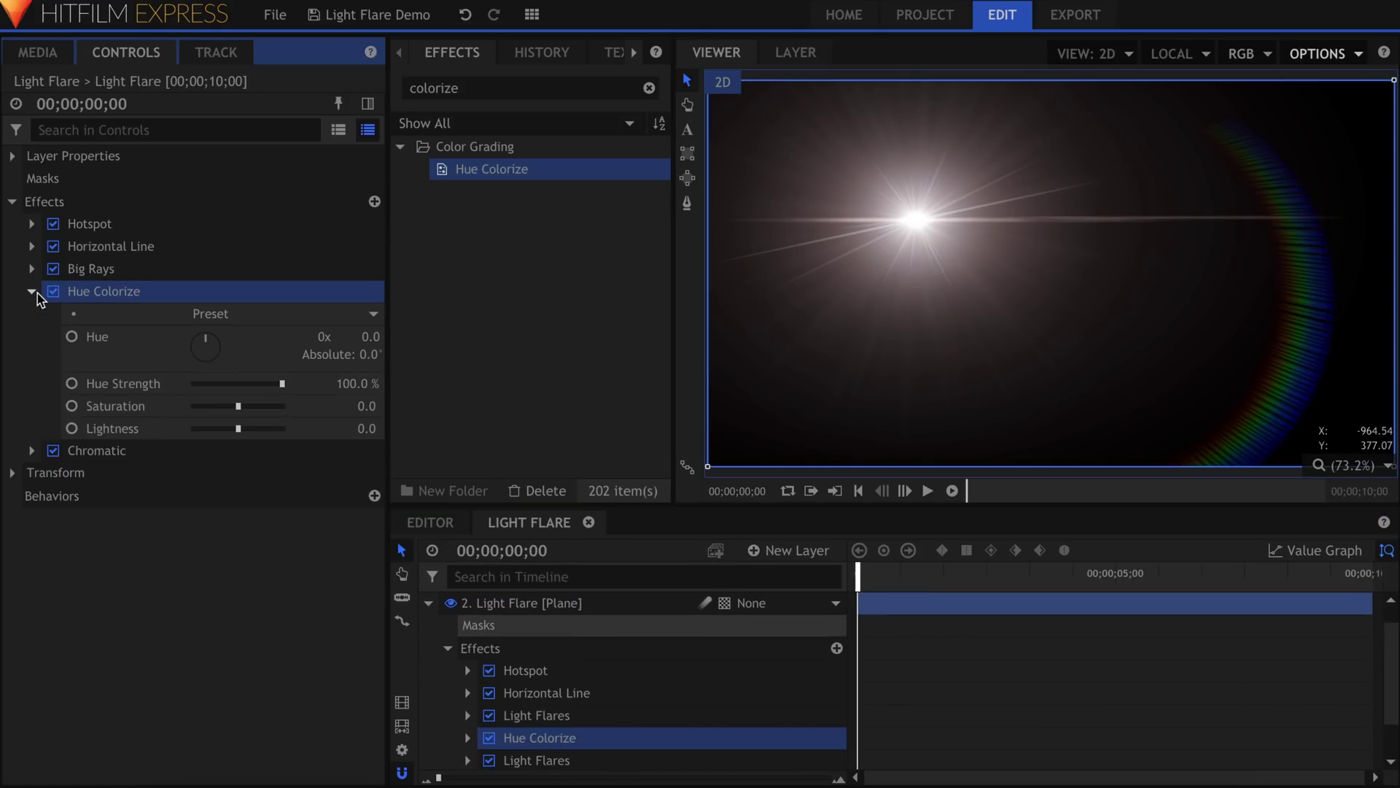
click(357, 406)
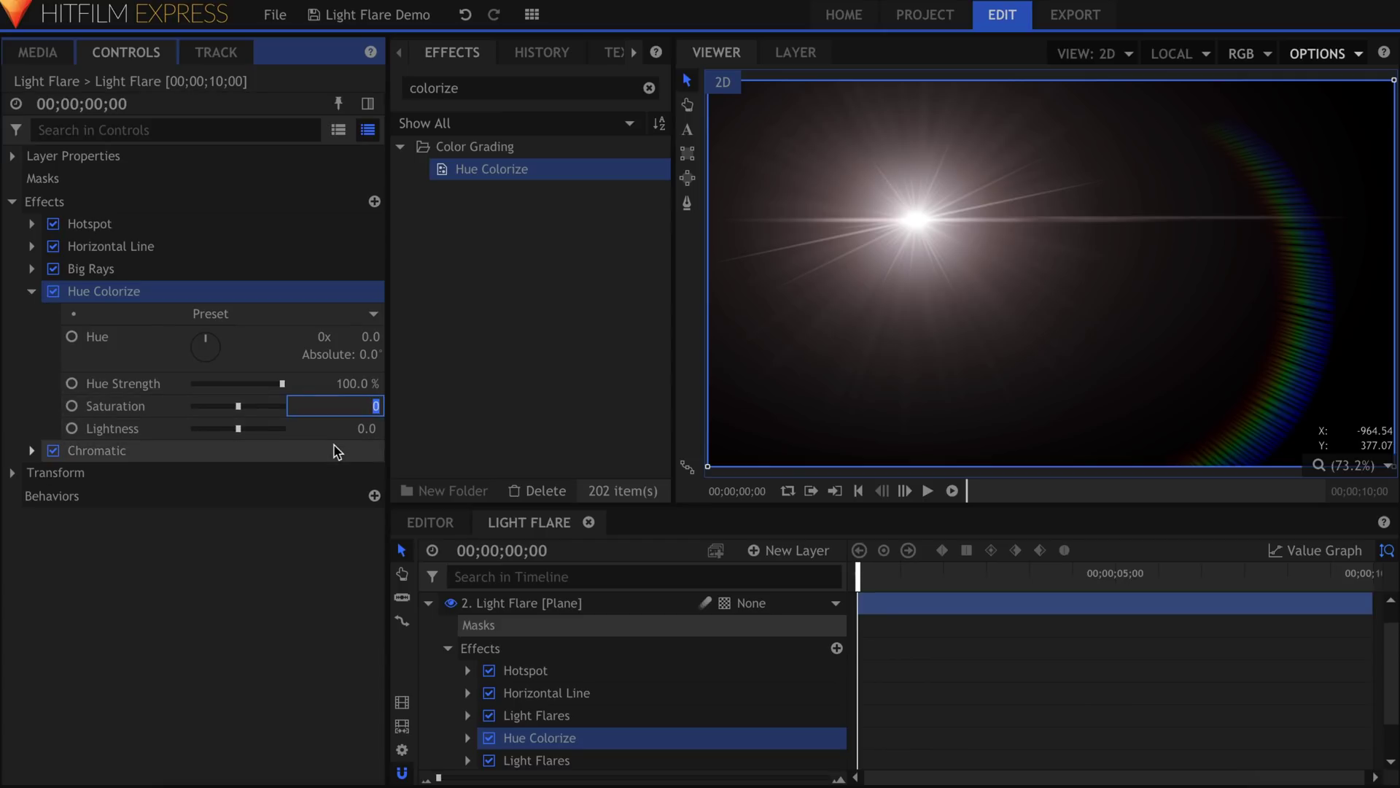
key(Return)
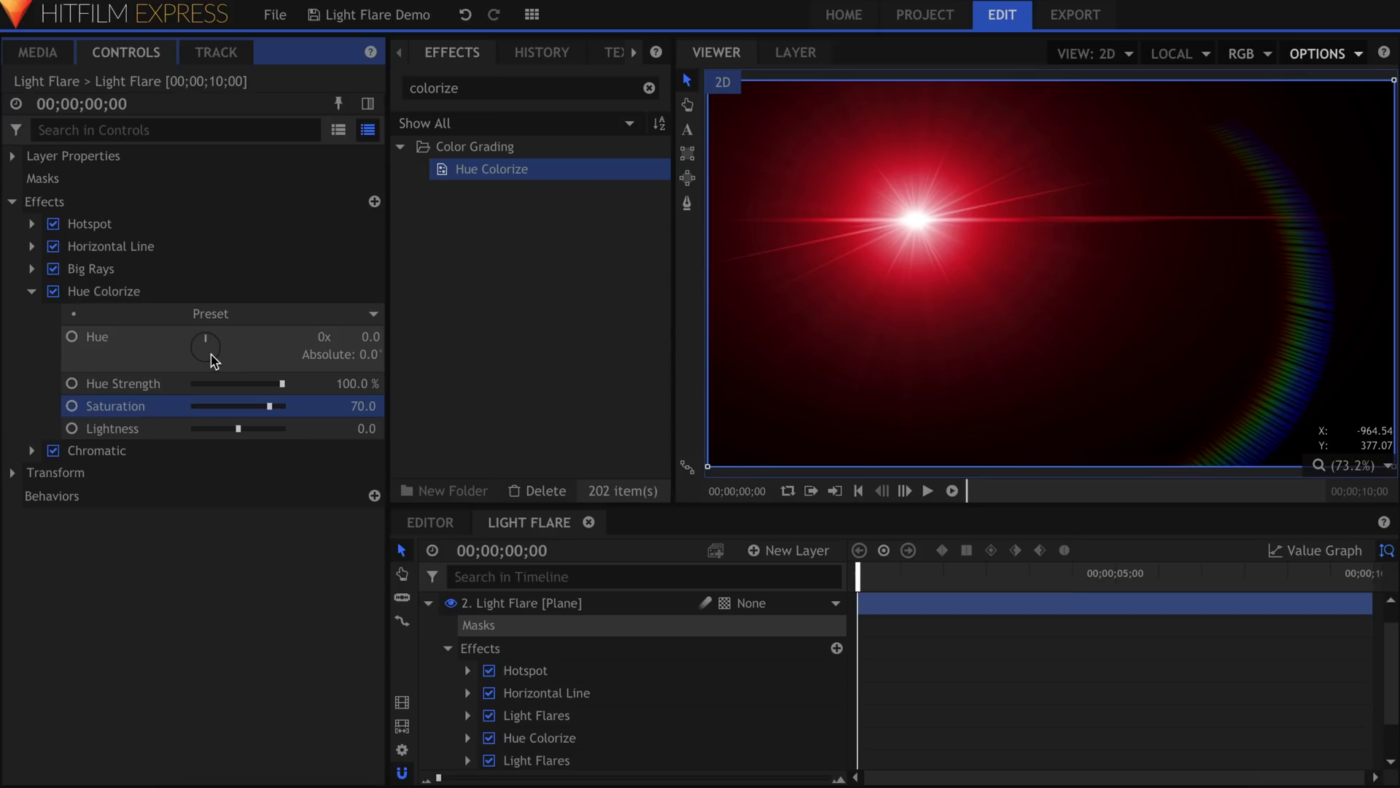
drag(212, 357, 197, 364)
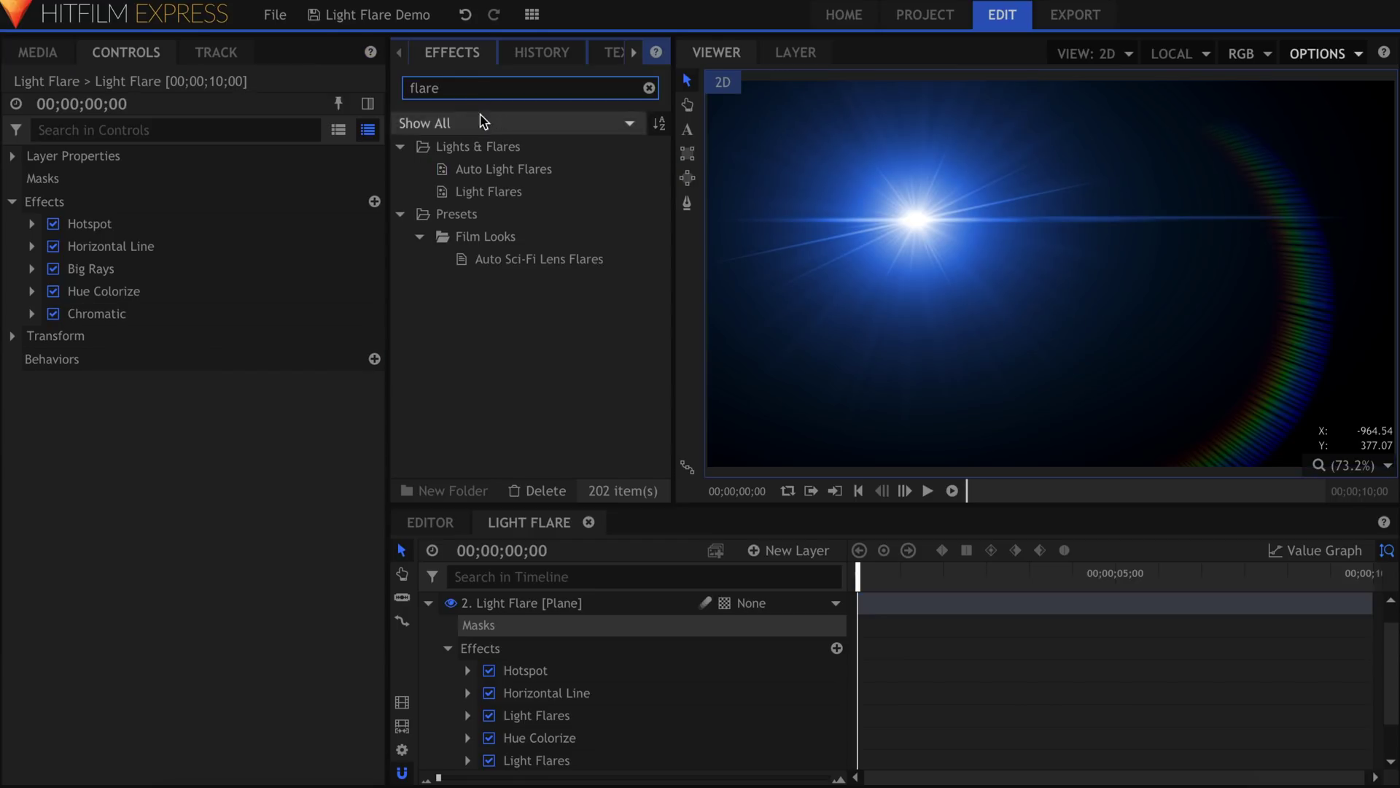
- Add a Light Flares effect below Chromatic and set its type to Anamorphic enterprise
drag(492, 191, 134, 326)
click(33, 336)
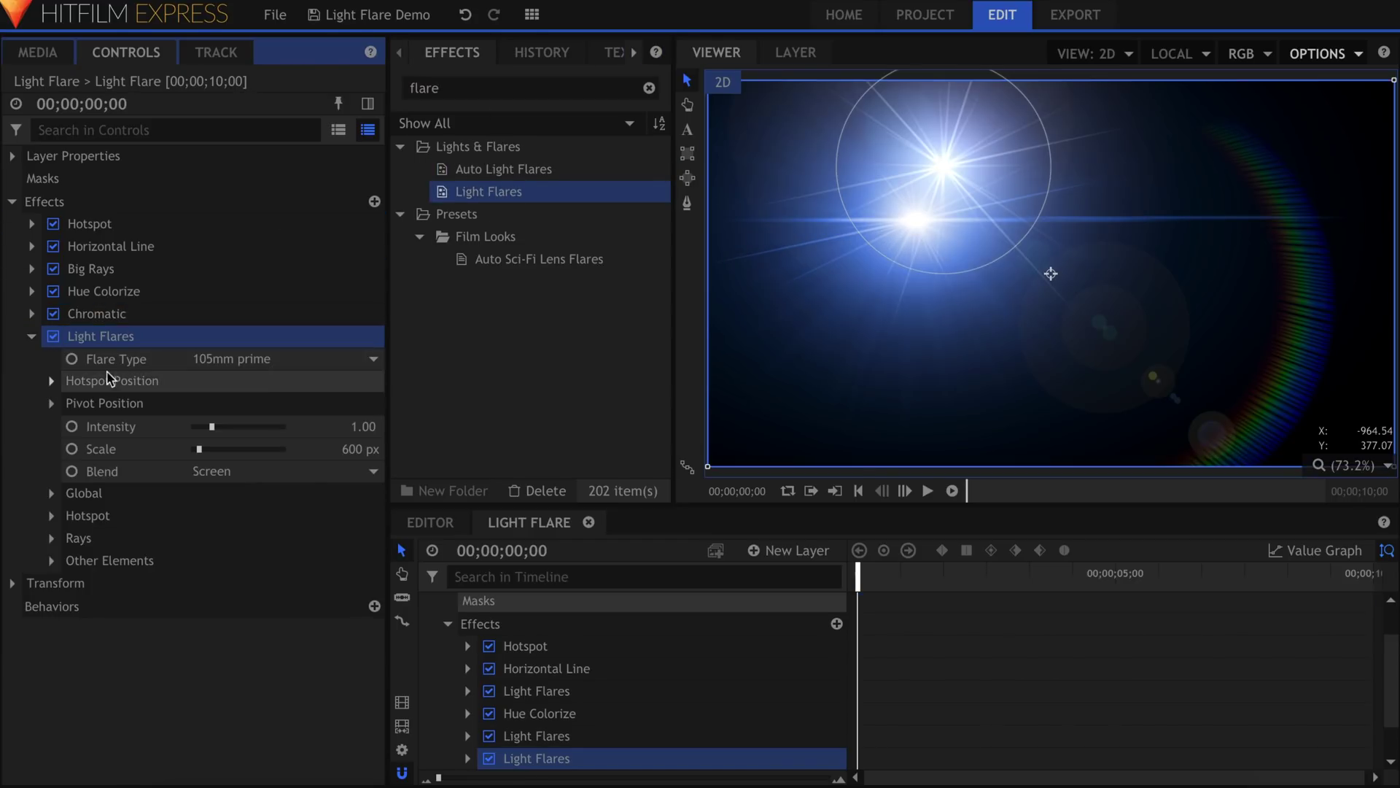
click(269, 358)
click(272, 418)
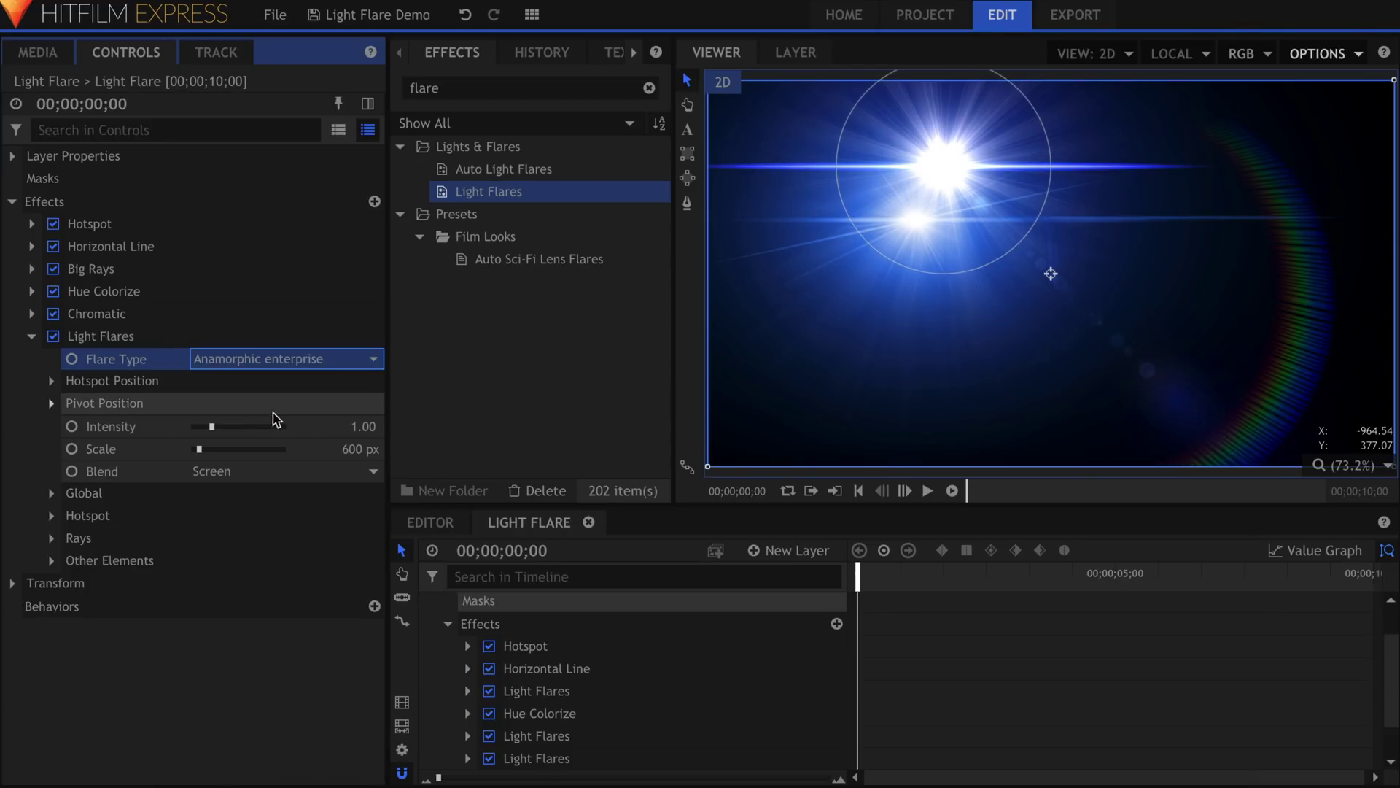
click(51, 380)
- Turn the flare's hotspot brightness to 0 and raise other elements brightness to 2.55
click(51, 560)
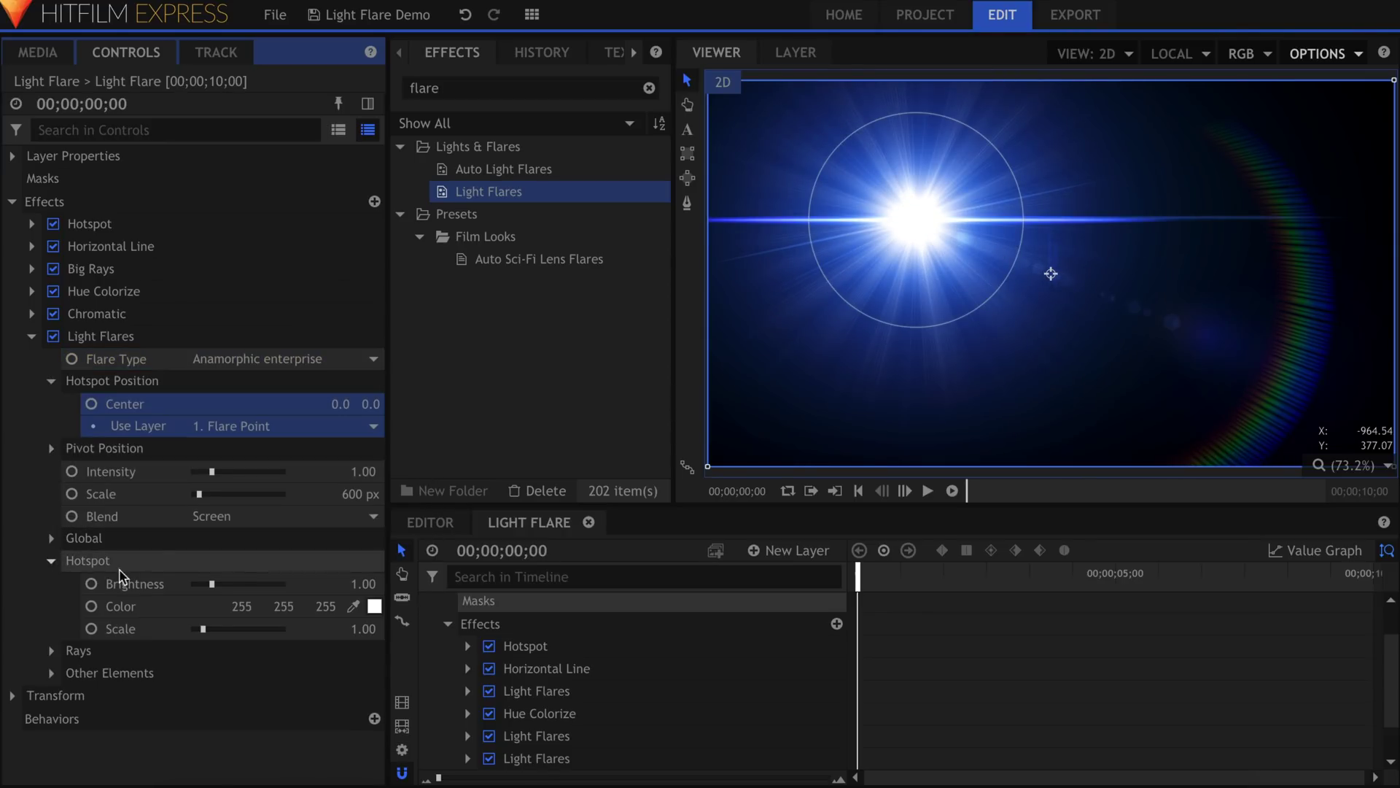
drag(120, 577, 139, 595)
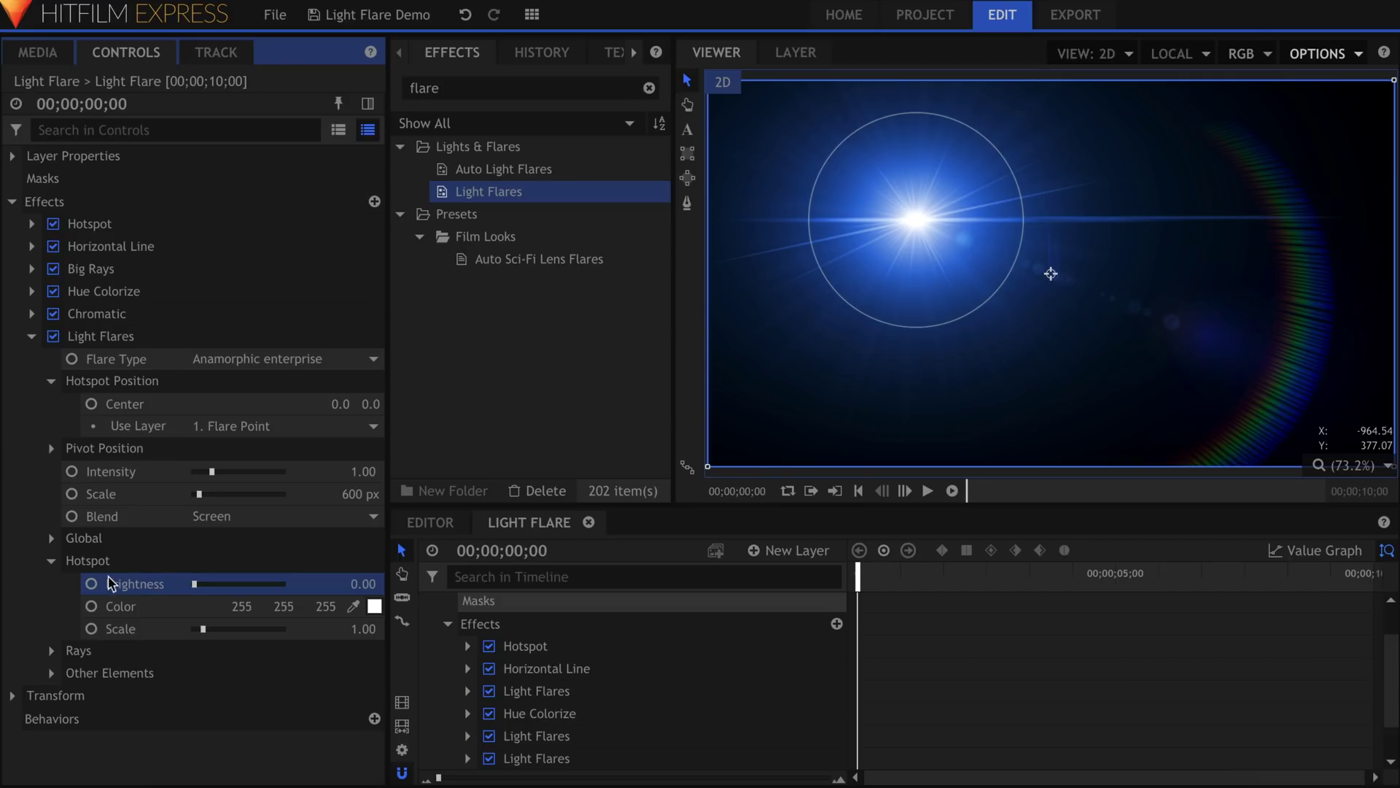
click(51, 560)
click(51, 605)
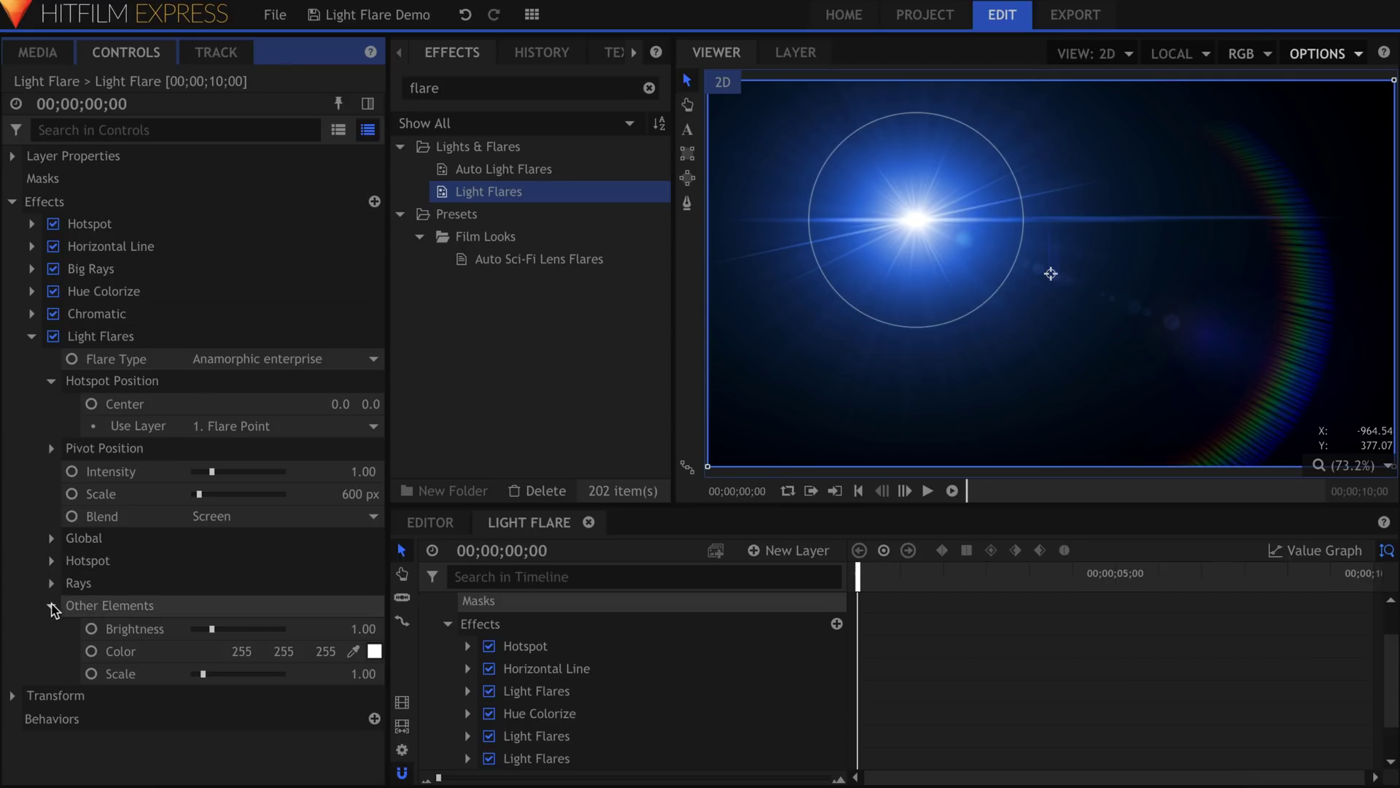
drag(218, 629, 319, 634)
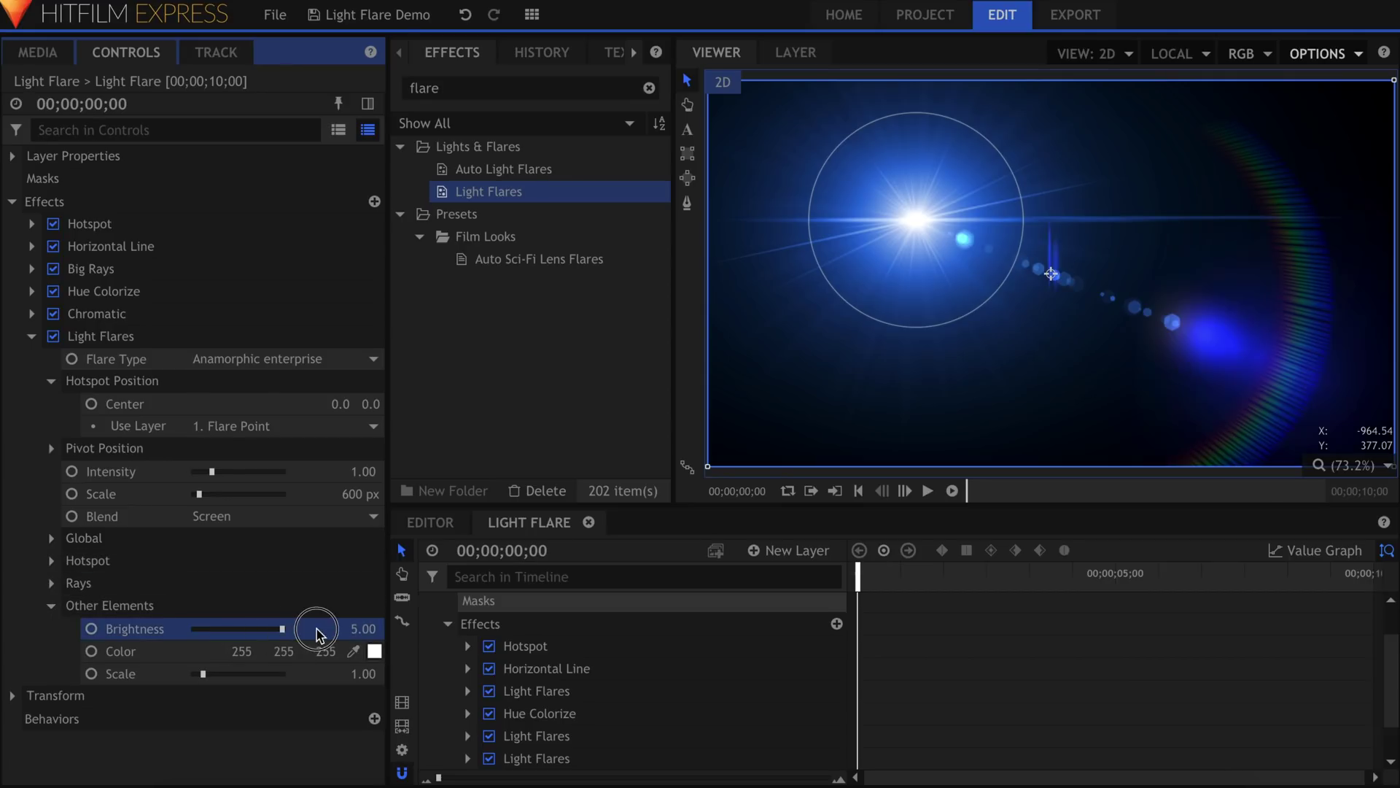
- Nudge the Flare Point left and drop another Light Flares onto the plane layer
click(920, 225)
mouse_move(914, 219)
mouse_down()
mouse_move(1123, 222)
mouse_move(1254, 248)
mouse_move(916, 272)
mouse_move(900, 203)
mouse_move(901, 219)
mouse_up()
drag(542, 193, 571, 637)
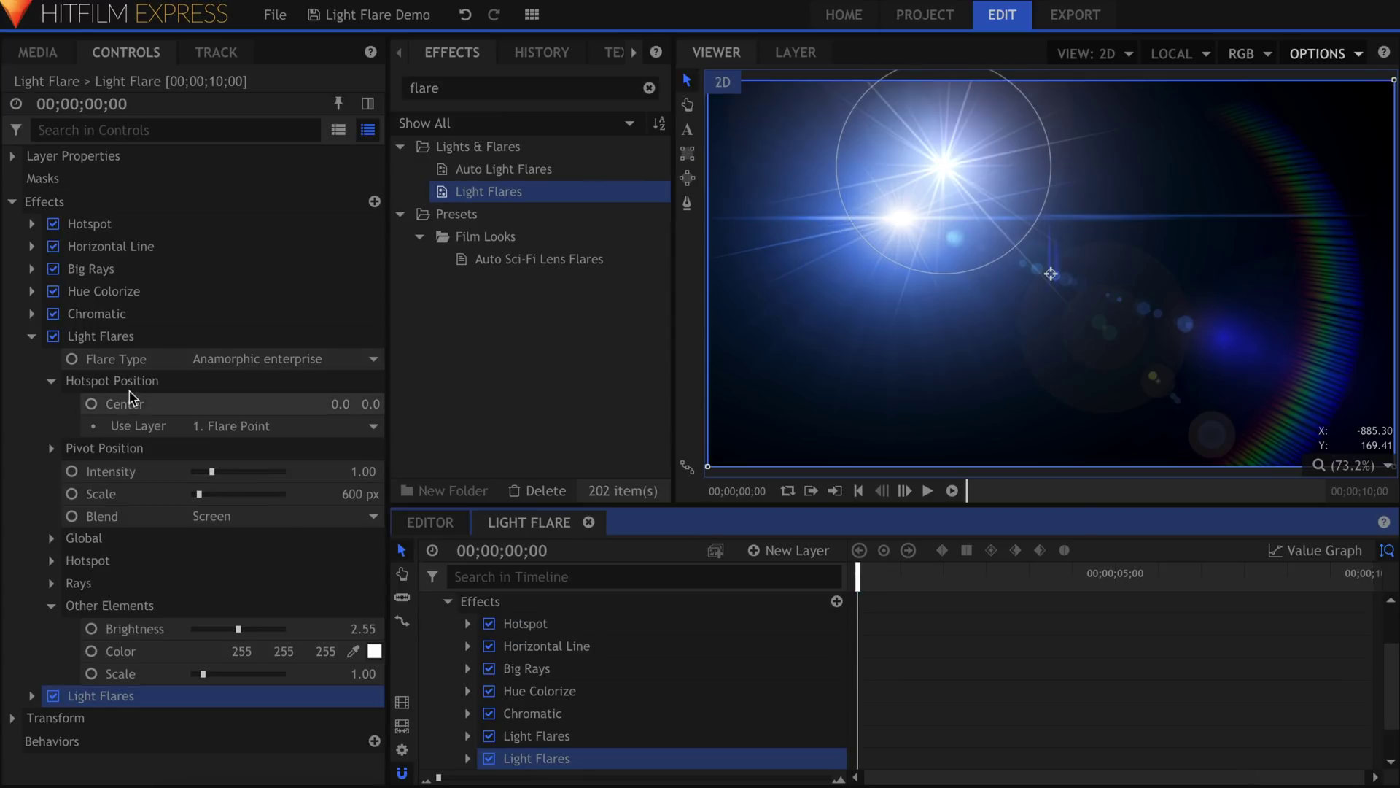
- Rename the upper Light Flares effect 'Artifacts' and the lower one 'Big Circles'
click(31, 337)
click(158, 340)
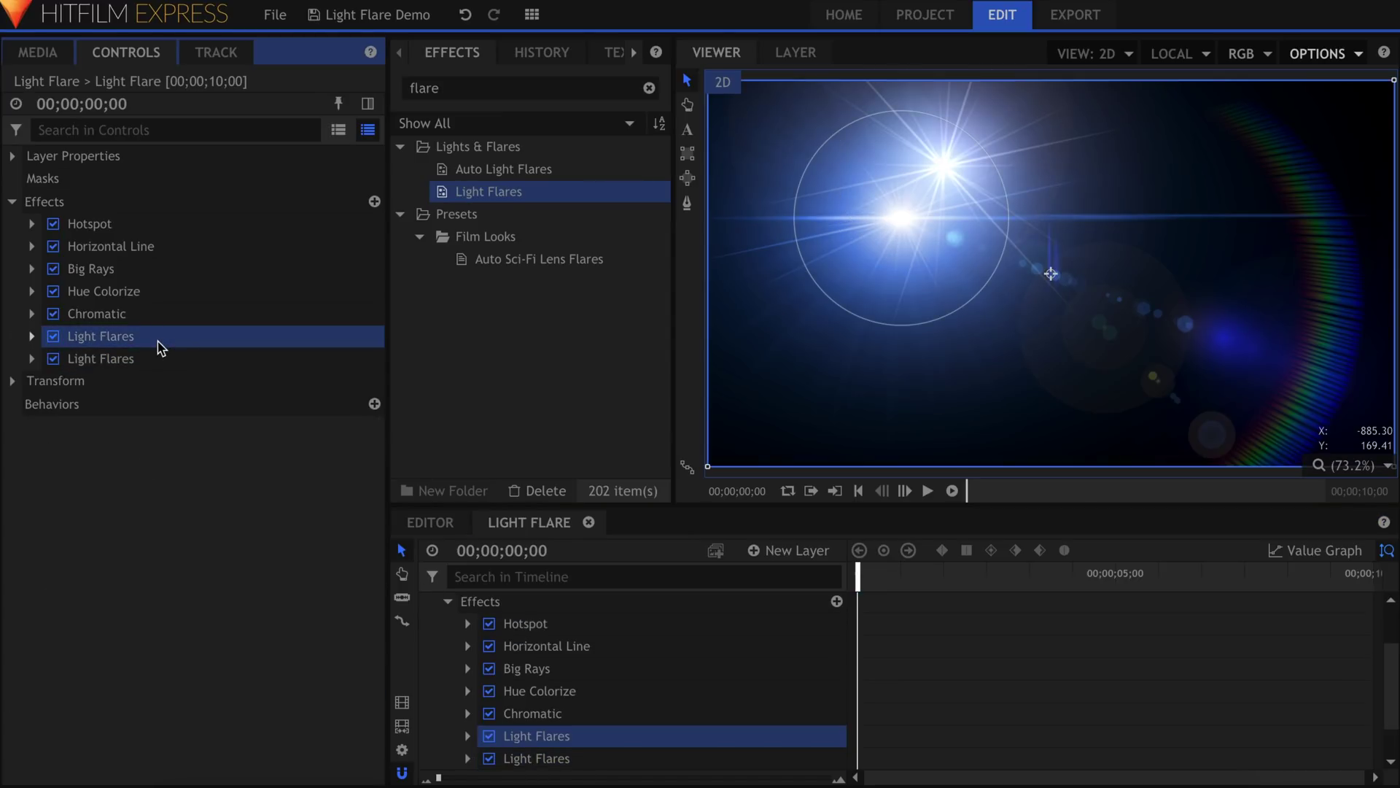
click(160, 341)
text(Artifacts)
key(Return)
click(217, 360)
click(215, 364)
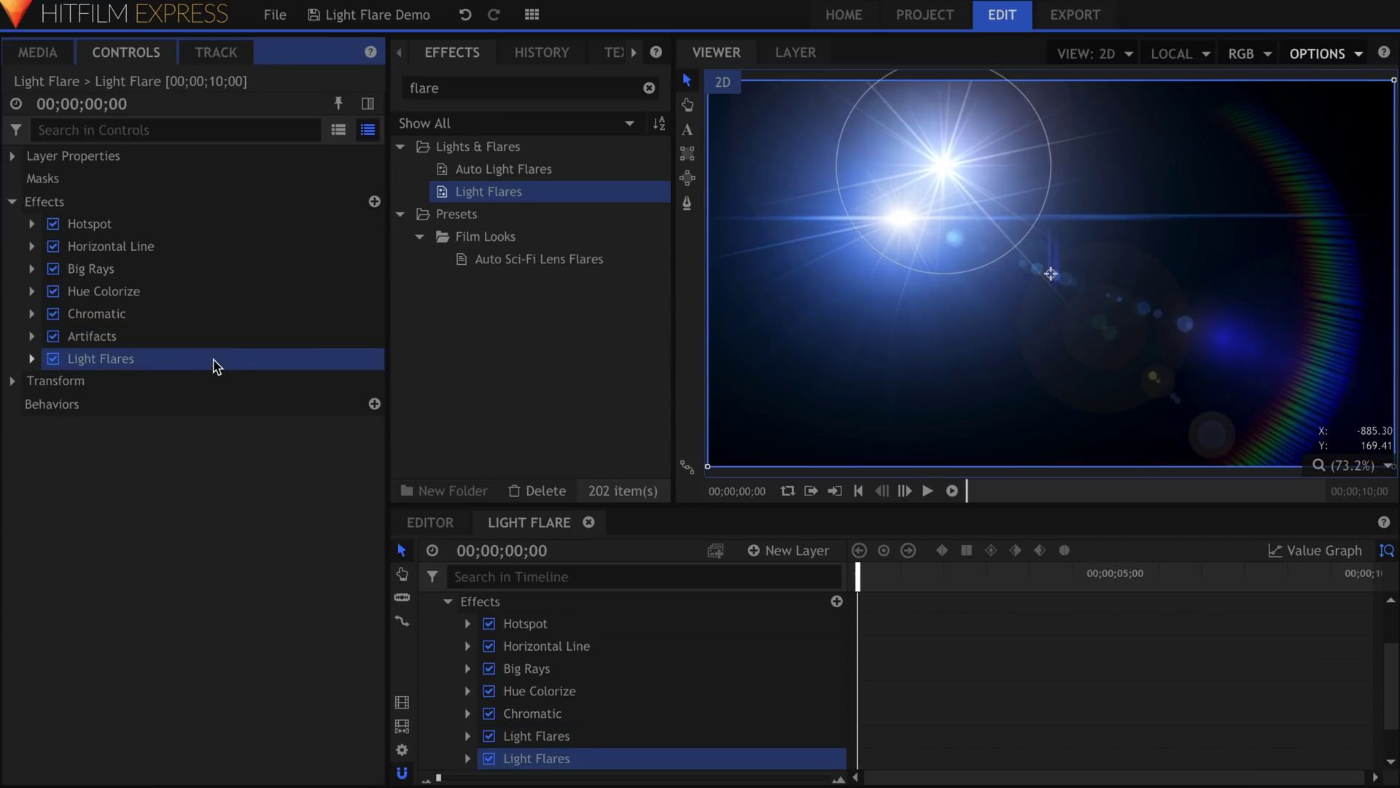
text(Big Circles)
key(Return)
- Set the Big Circles flare type to 50-300mm zoom
click(32, 358)
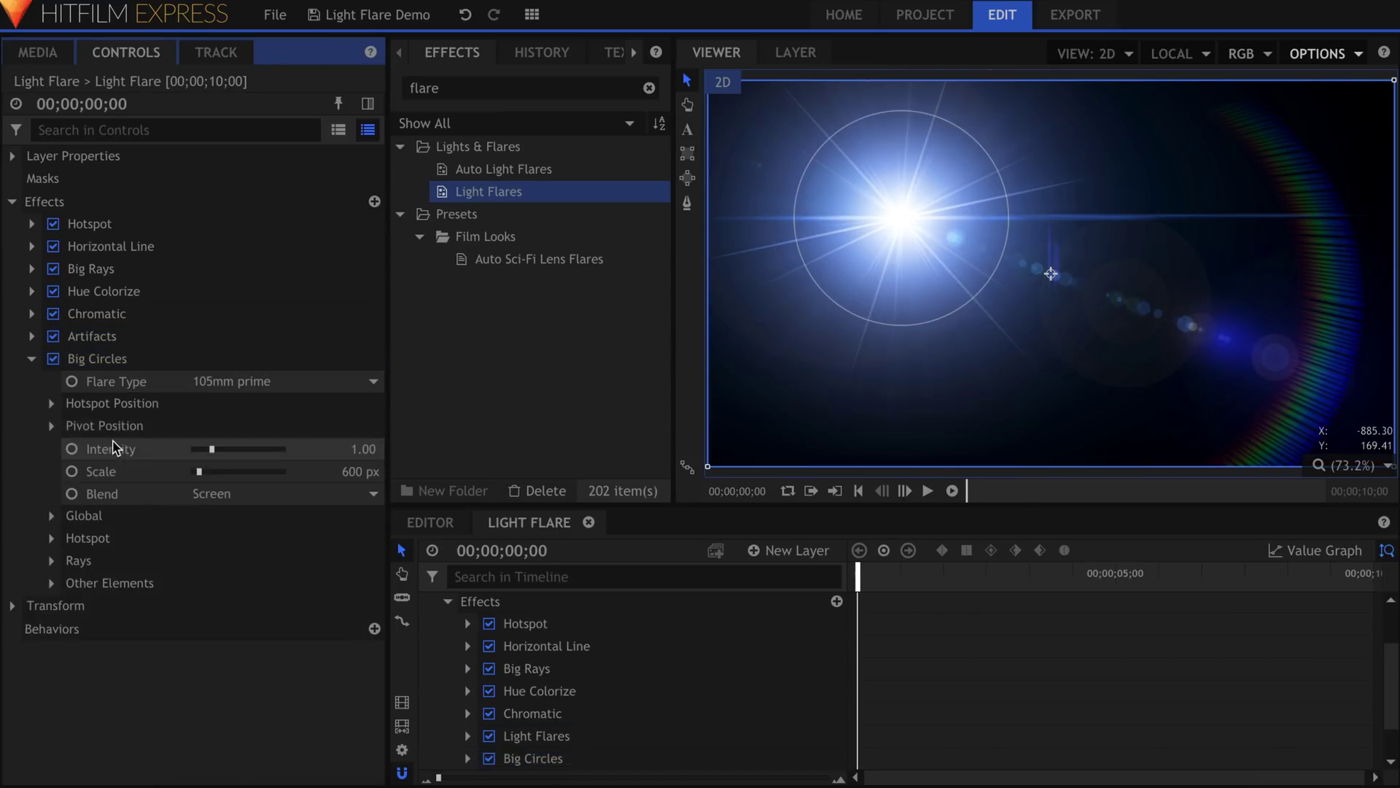
click(277, 383)
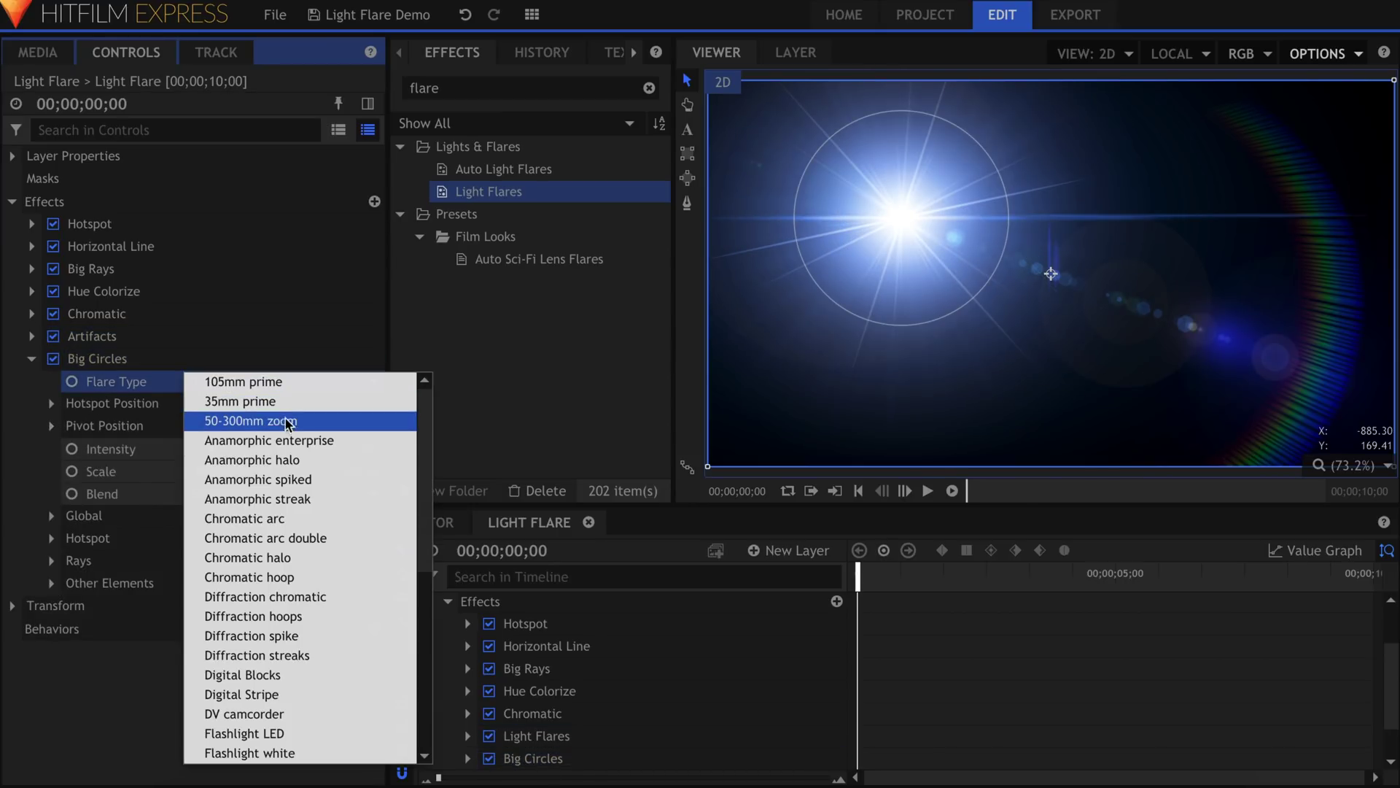
click(289, 424)
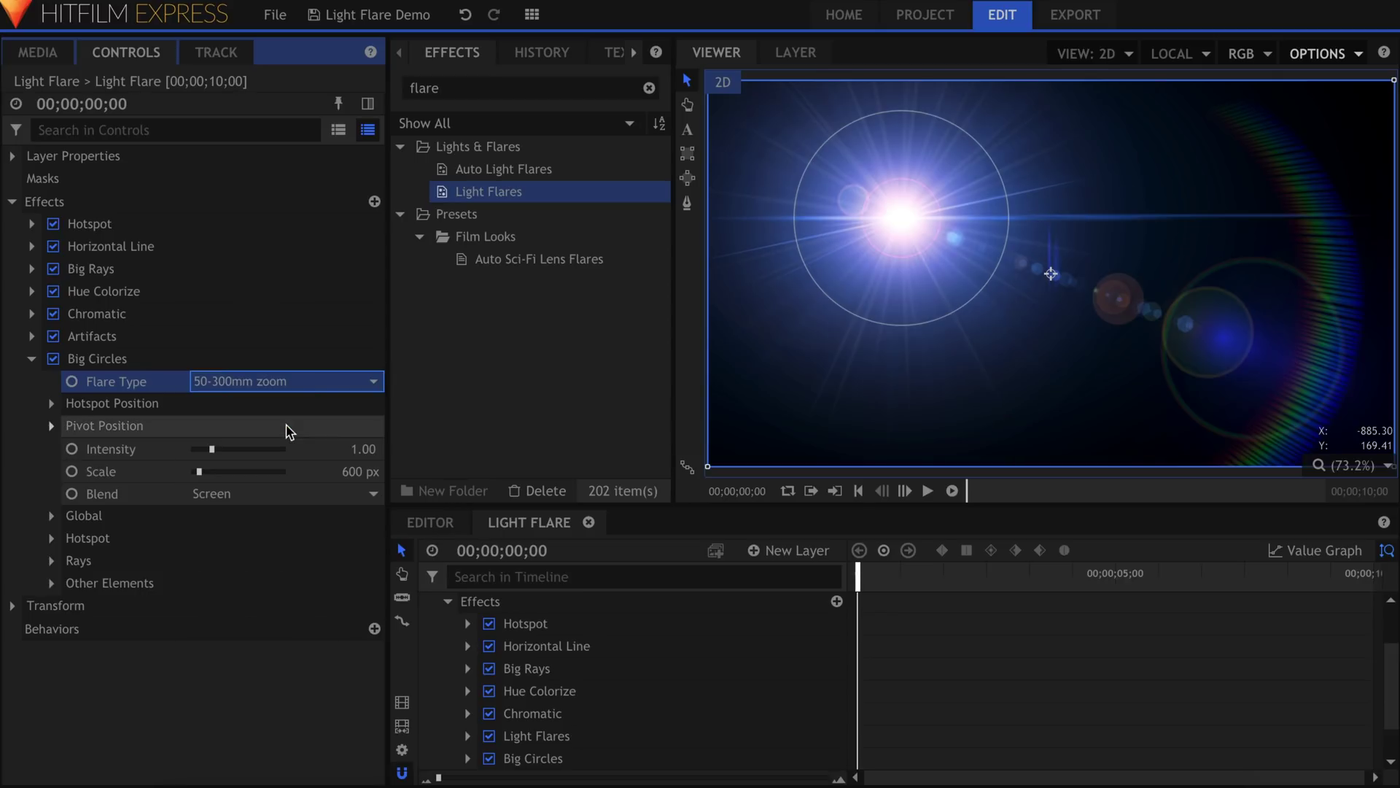
- Set Big Circles hotspot brightness to 0.00 and other elements brightness to 1.40
click(53, 538)
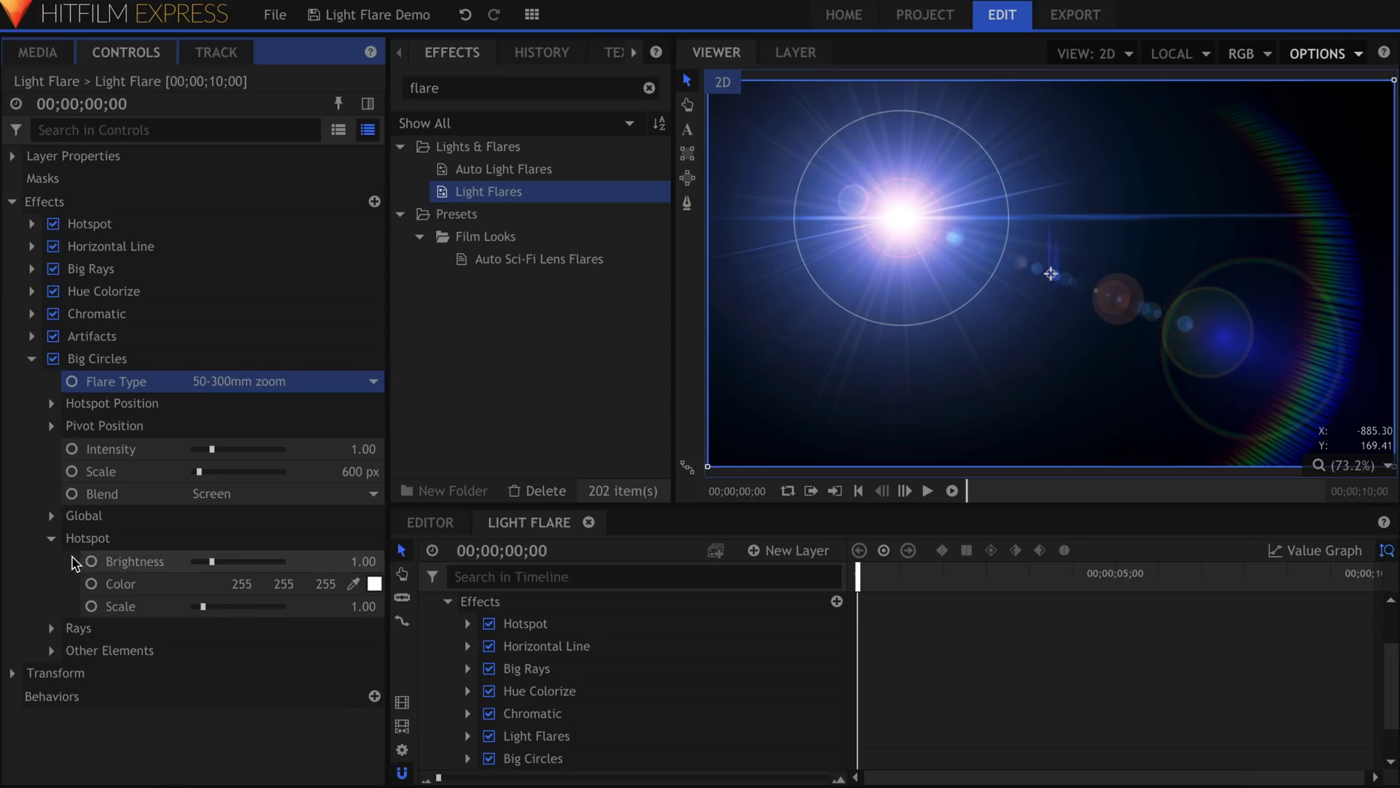
drag(212, 562, 120, 576)
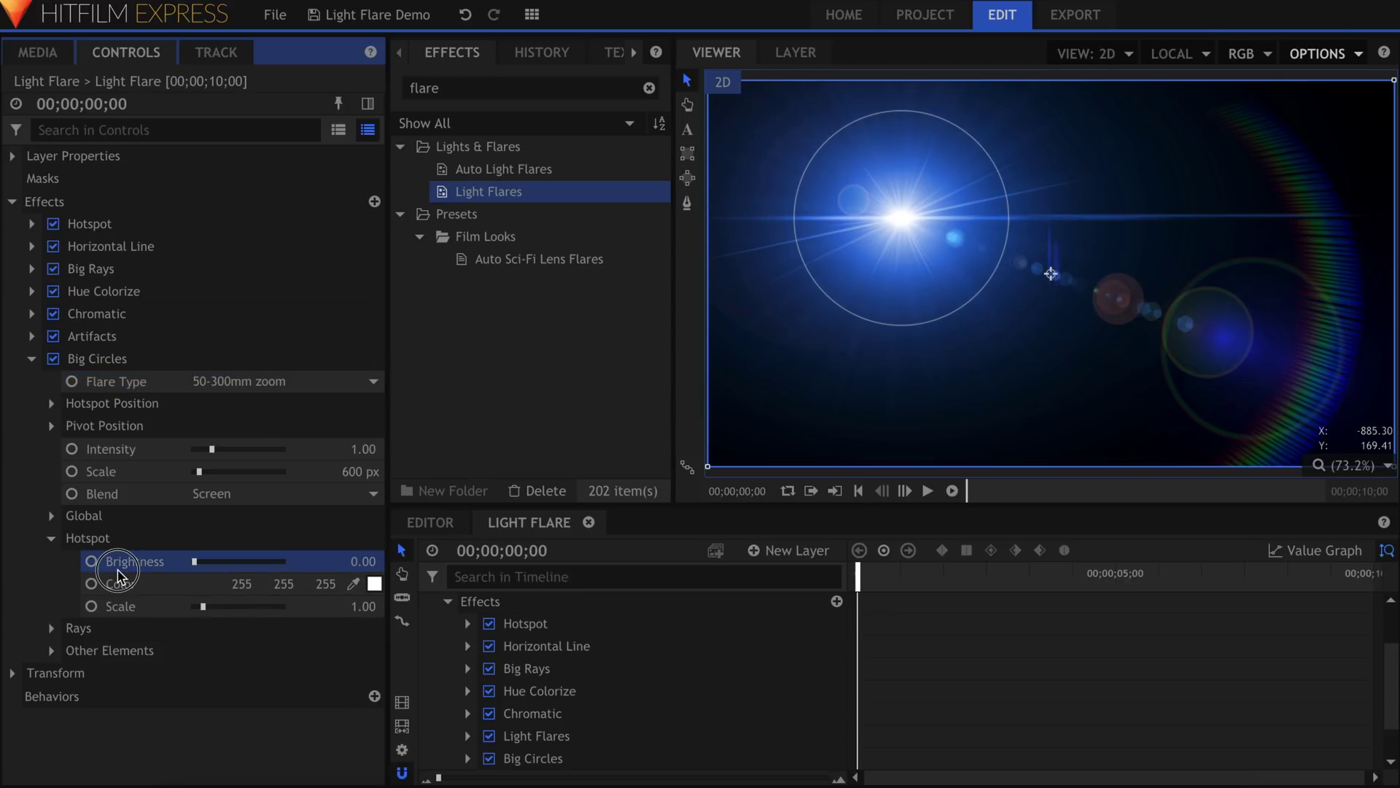
click(52, 538)
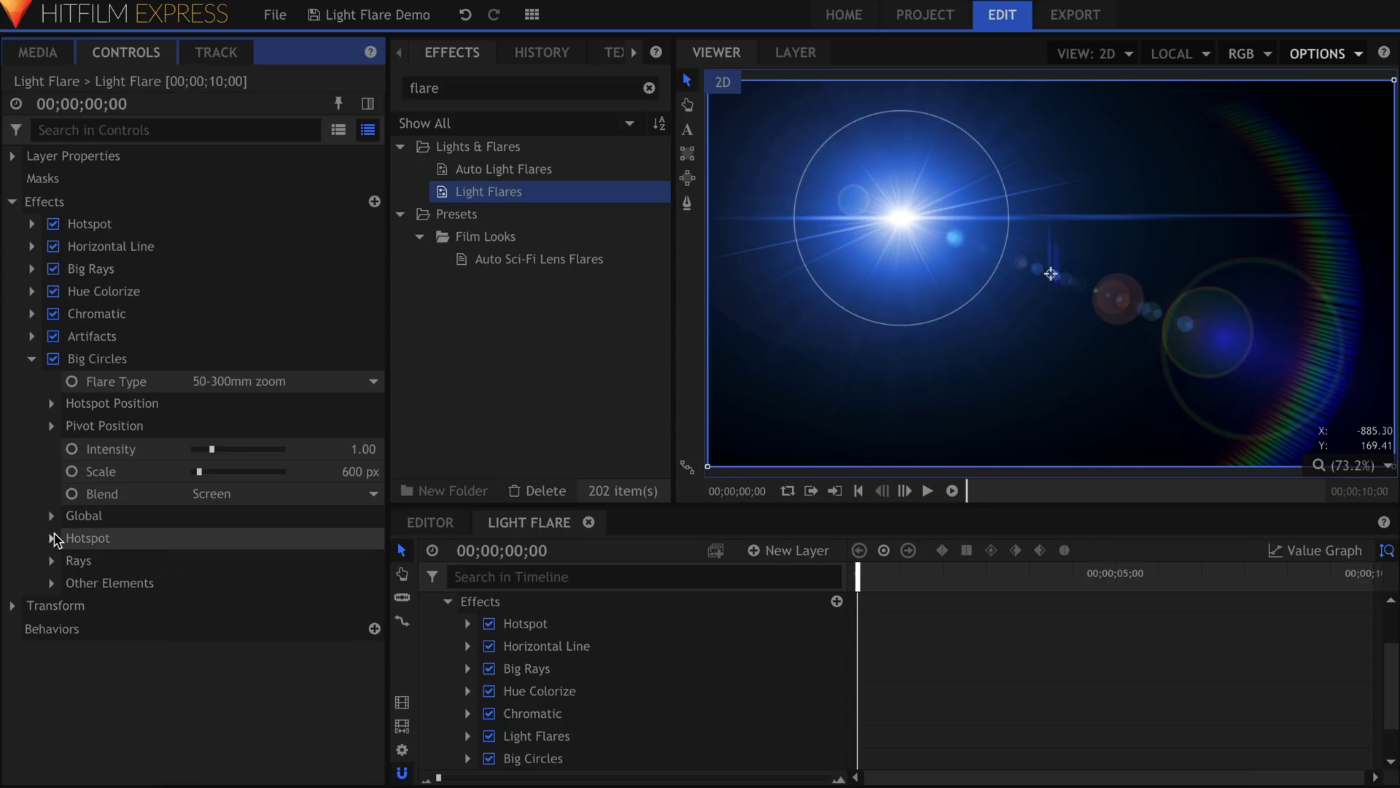
click(52, 583)
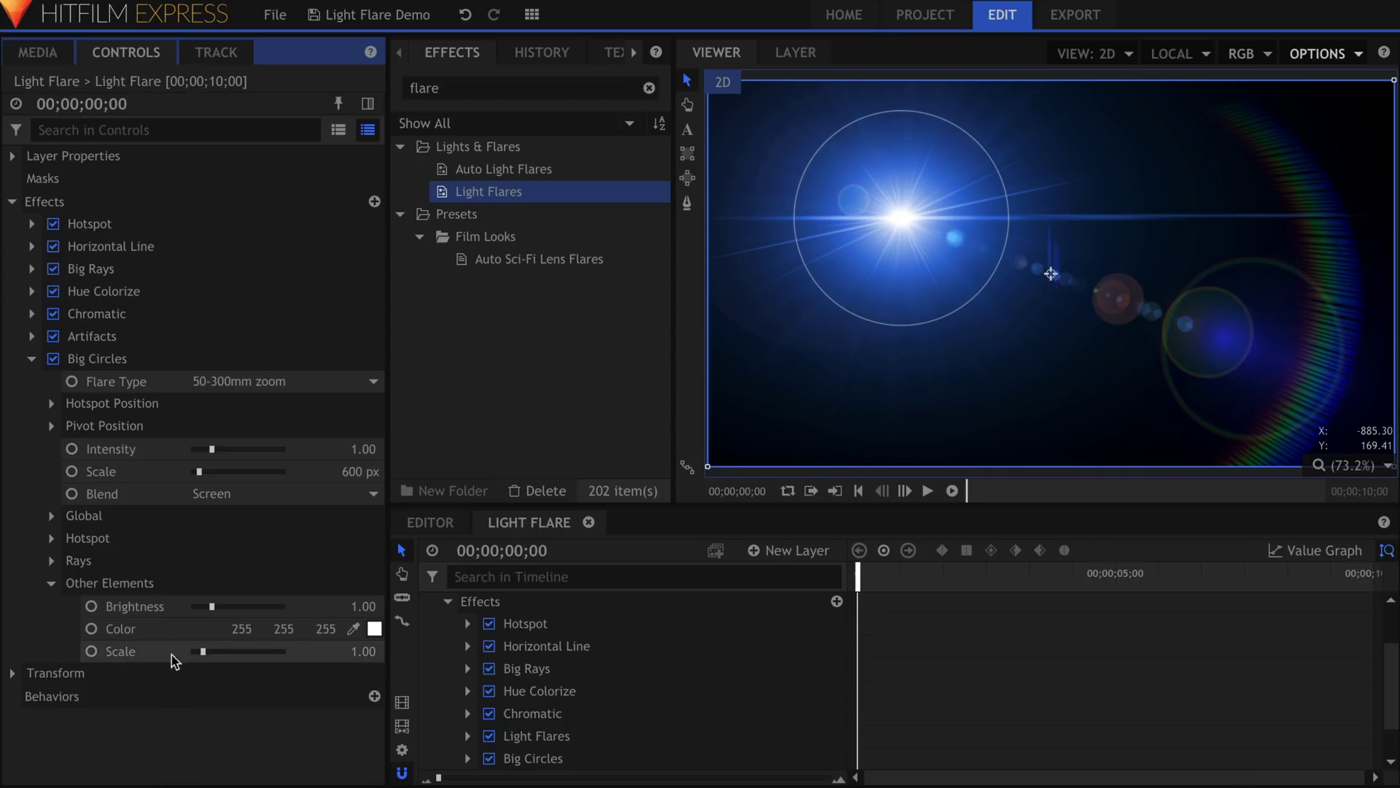
mouse_move(210, 659)
mouse_down()
mouse_move(268, 609)
mouse_move(217, 609)
mouse_move(206, 653)
mouse_up()
click(220, 606)
- Drag the Flare Point toward the upper right and place Hue Colorize above Chromatic on Light Flare
drag(902, 217, 1193, 206)
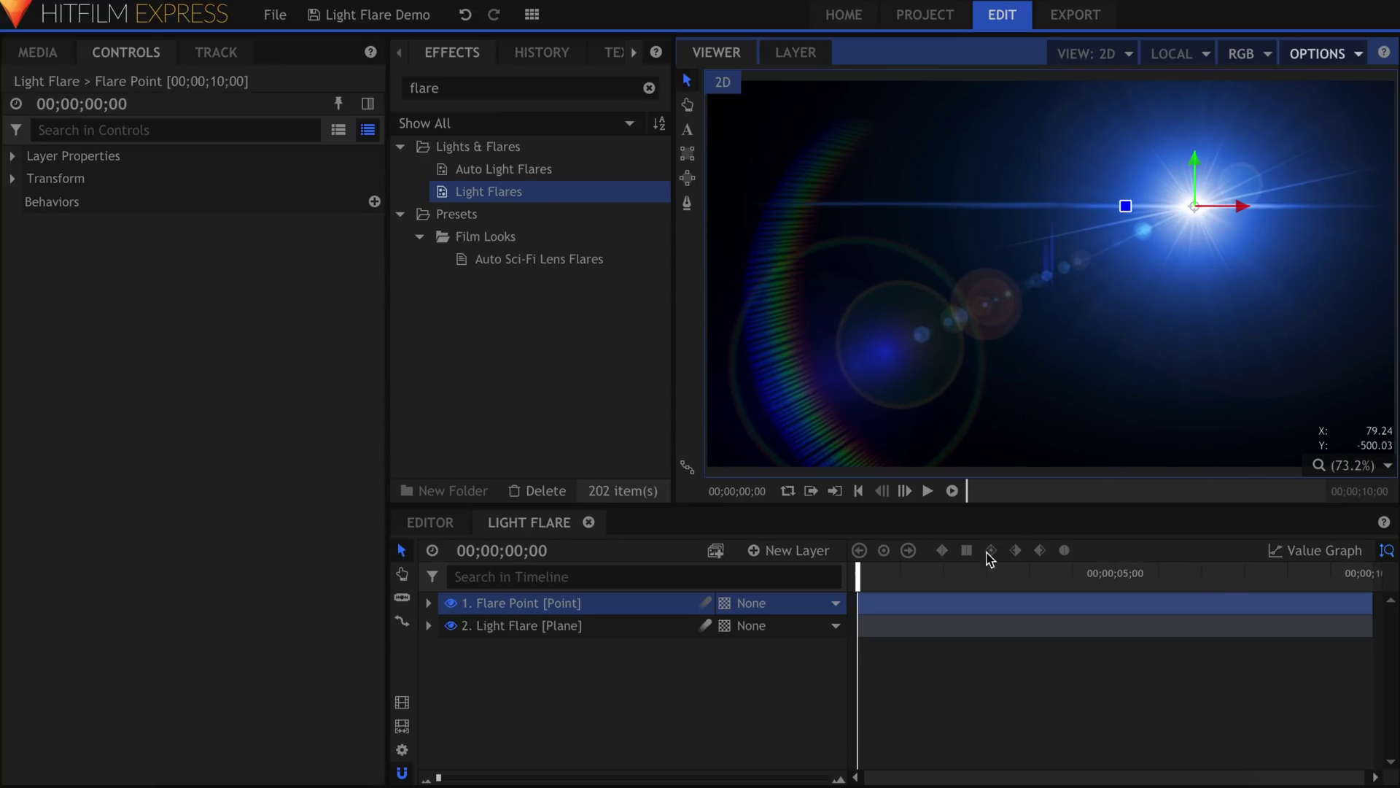
click(640, 674)
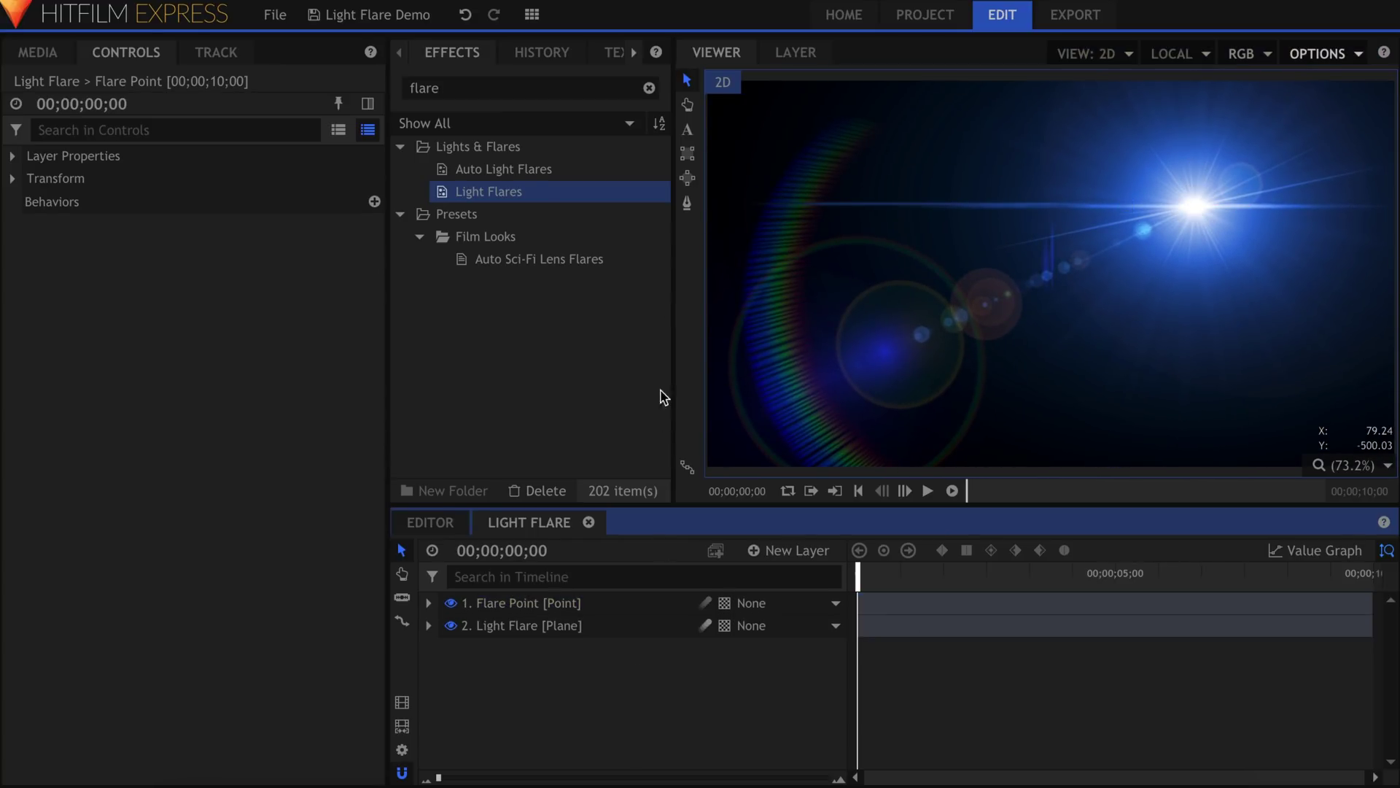
click(649, 88)
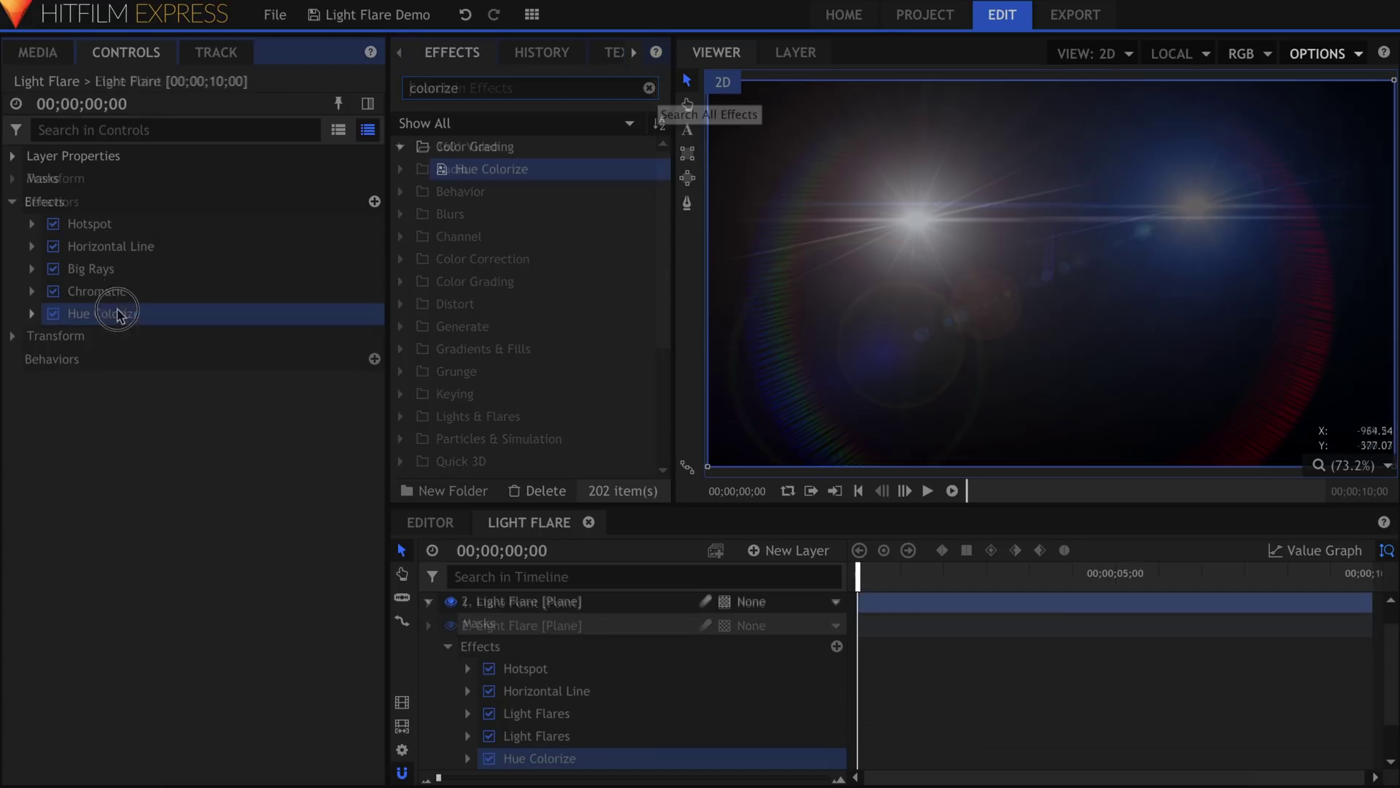
drag(112, 312, 120, 288)
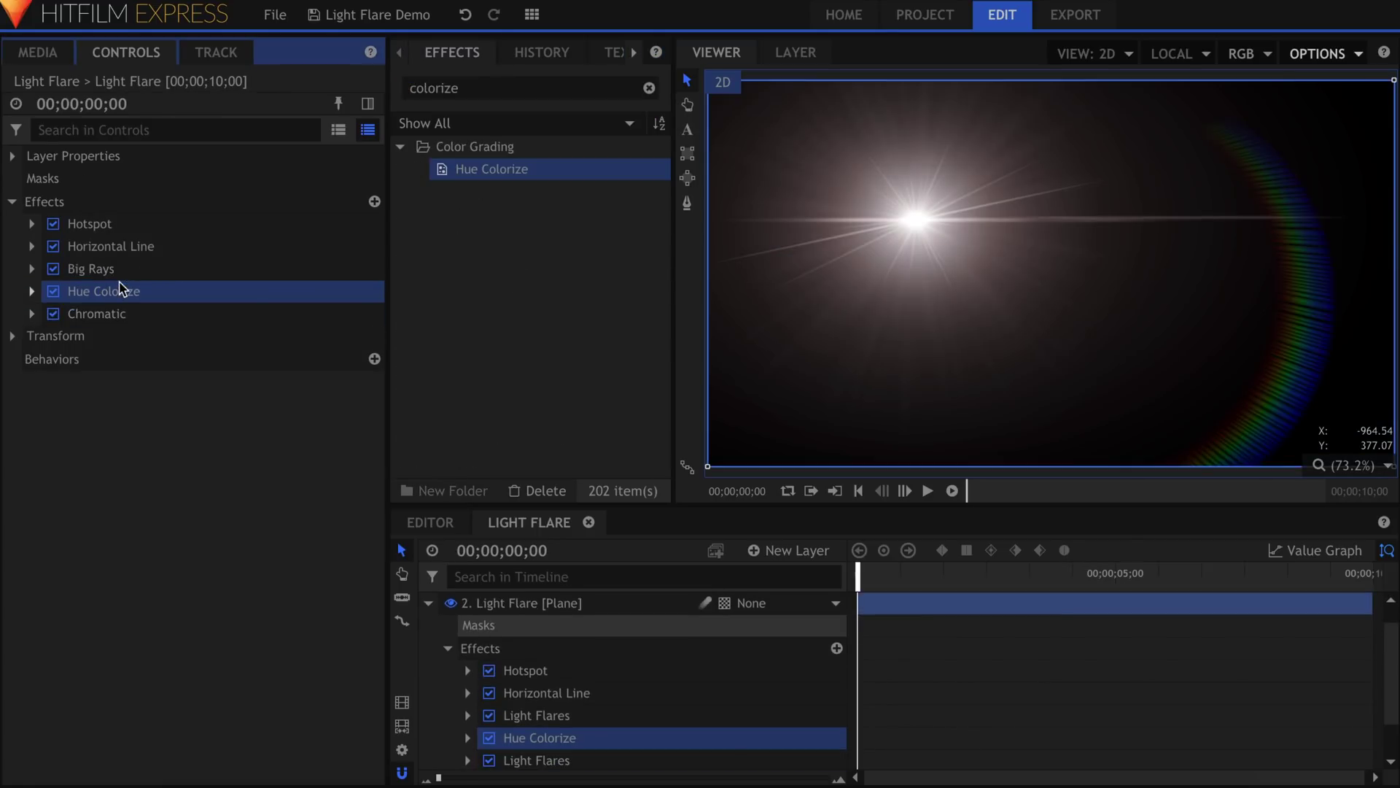
- Set Hue Colorize saturation to 70 and hue to 217, turning the flare deep blue
click(32, 291)
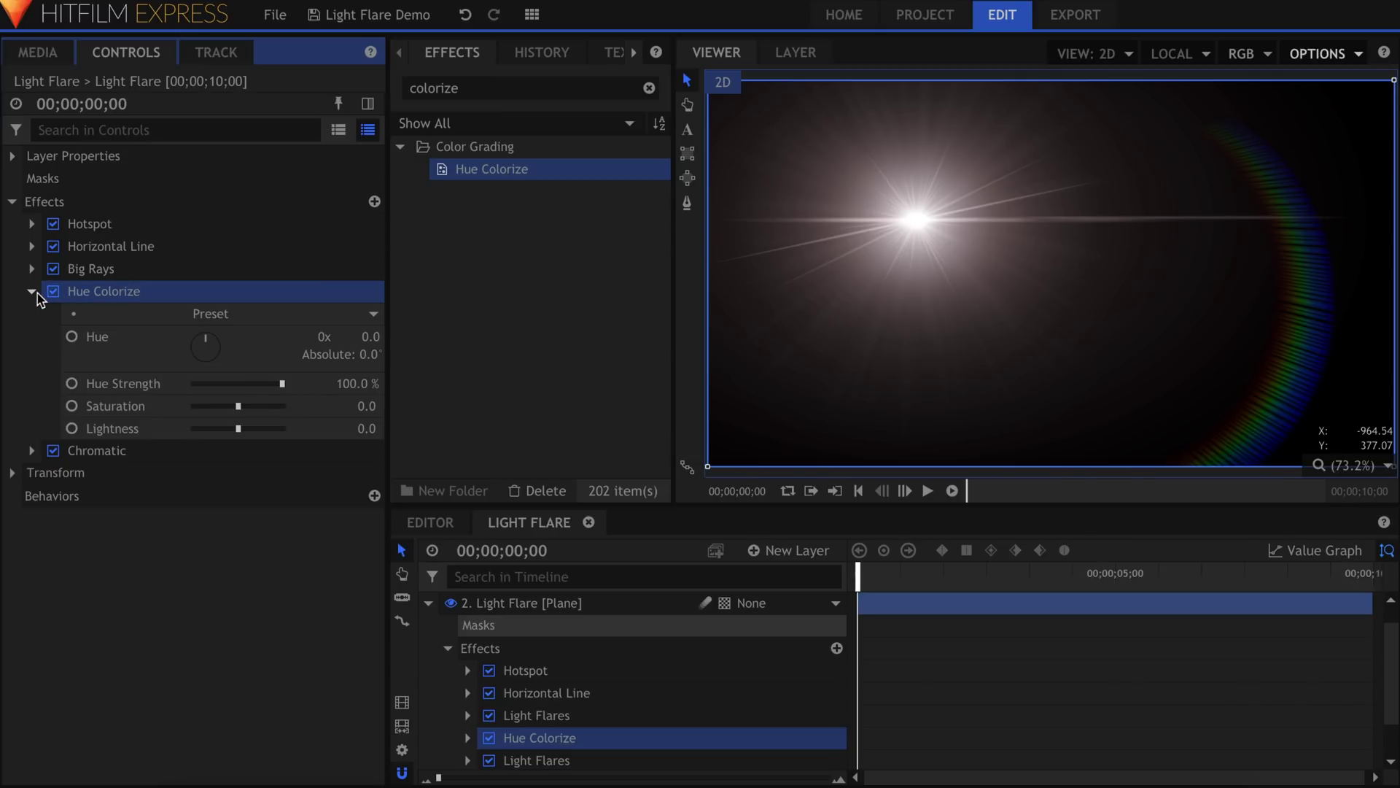
click(357, 406)
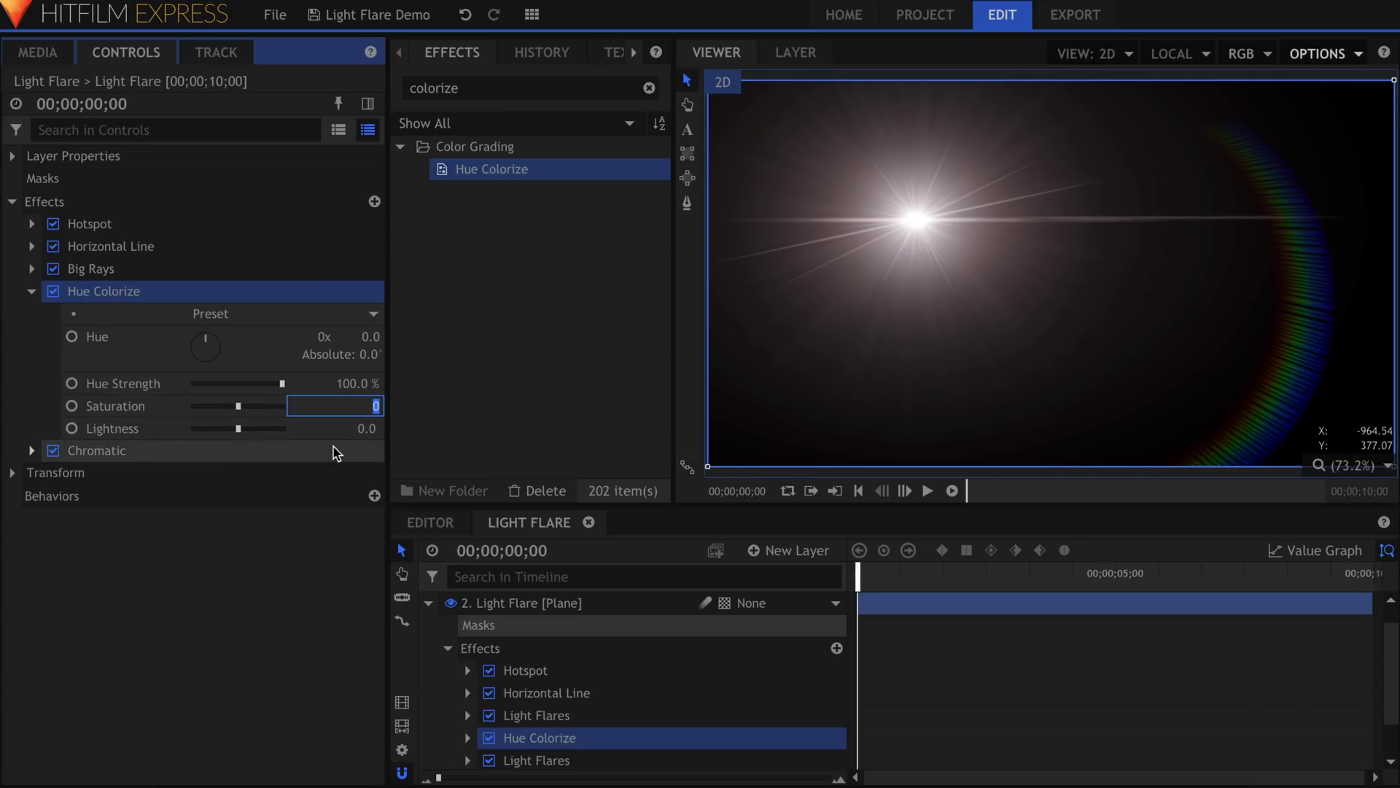
text(70)
key(Return)
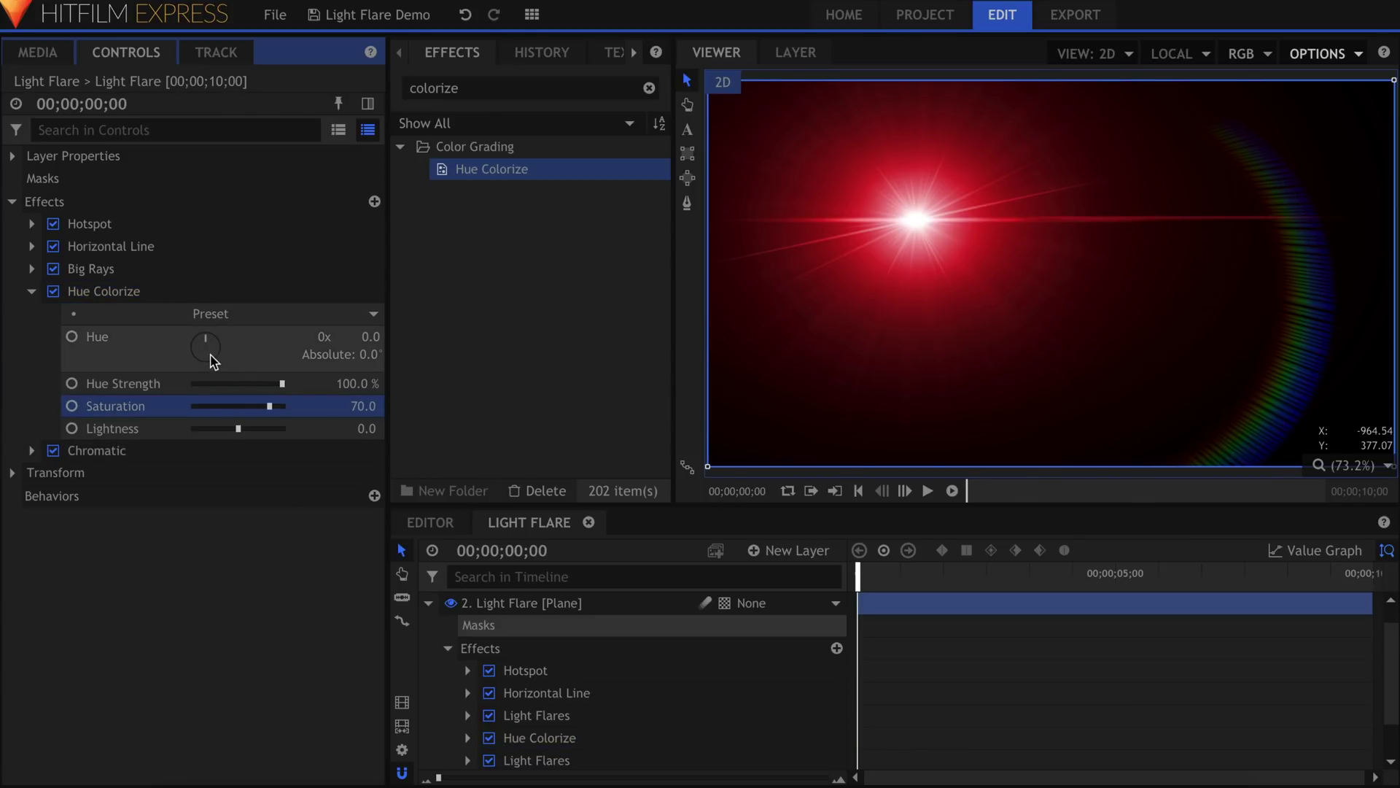
drag(213, 361, 200, 365)
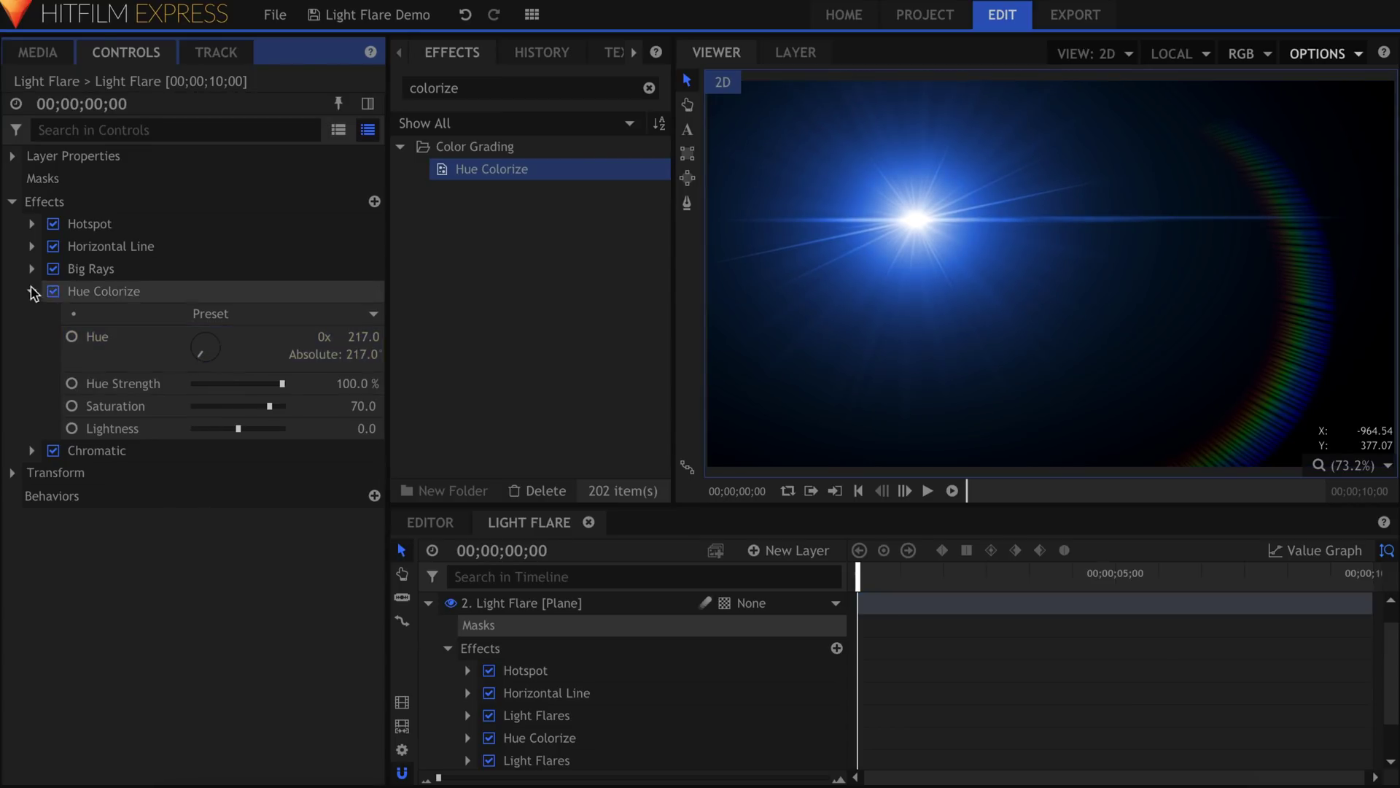
click(32, 291)
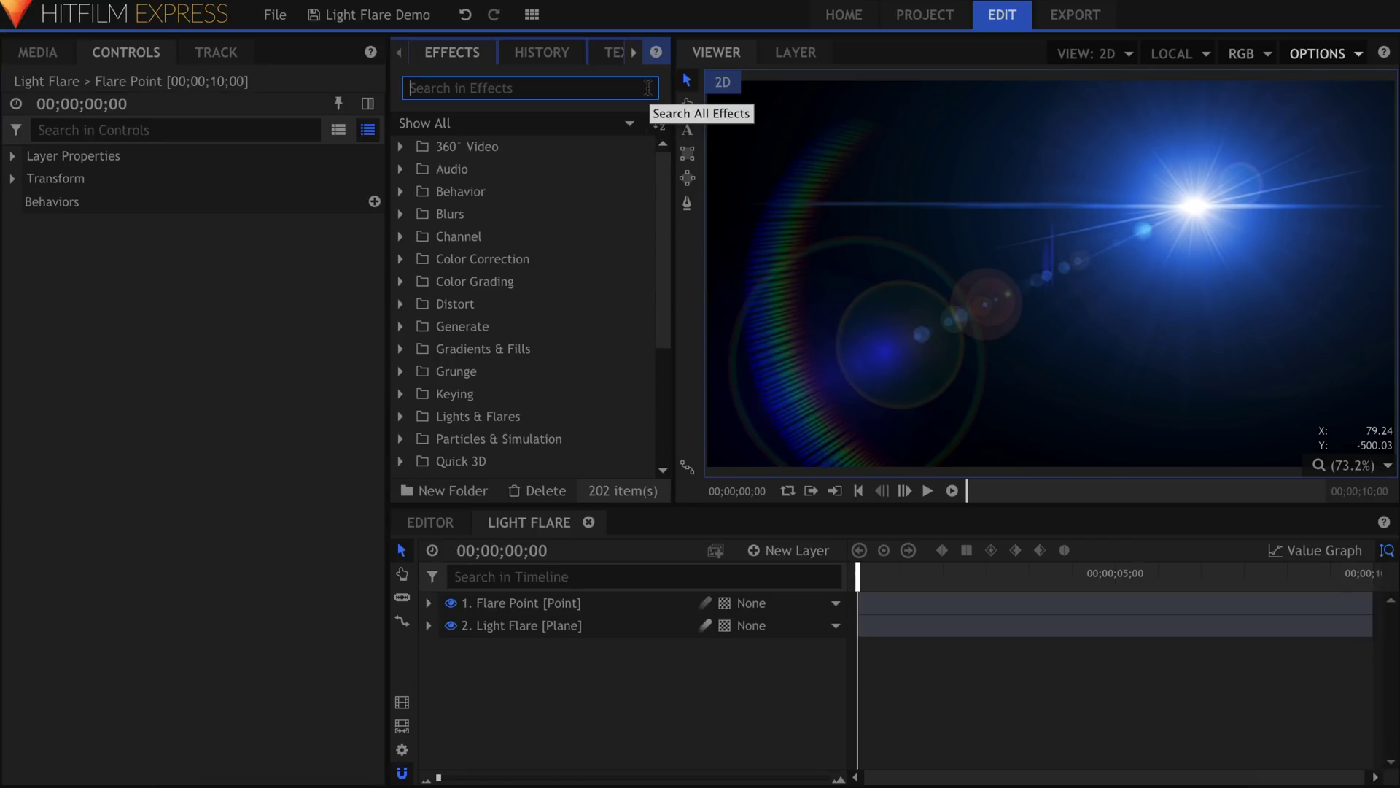
- Add Radial Blur to the Light Flare layer, centred on the Flare Point layer
text(radial)
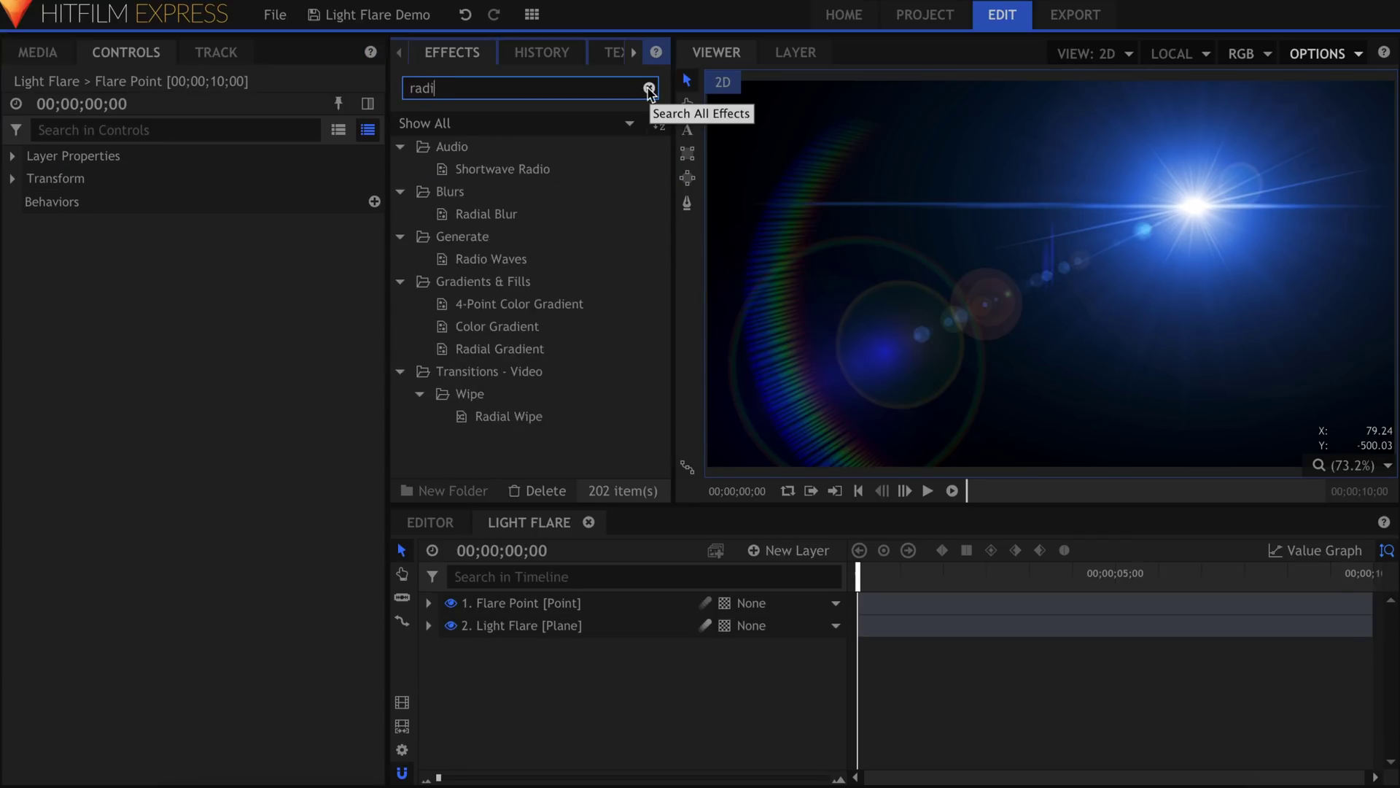
click(560, 173)
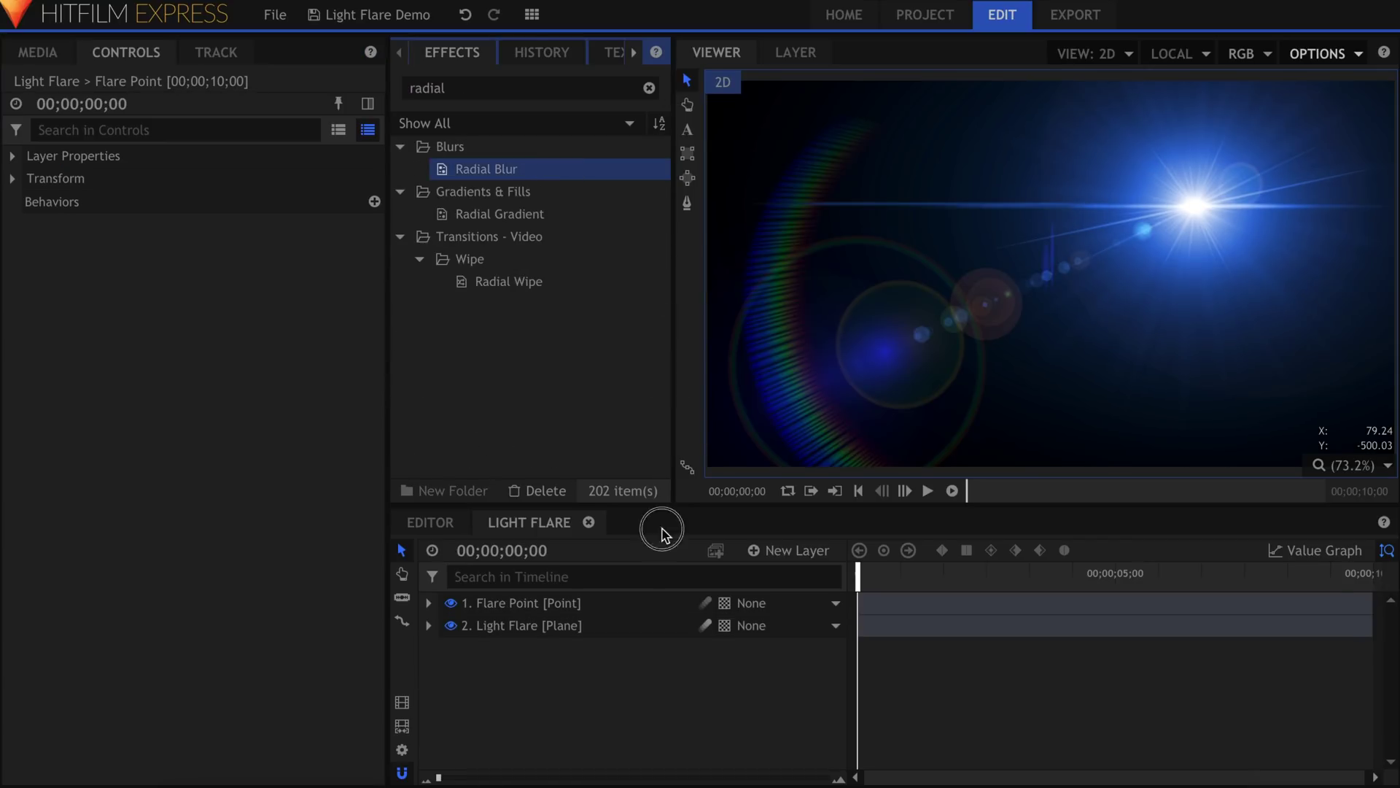
drag(663, 531, 631, 625)
click(31, 380)
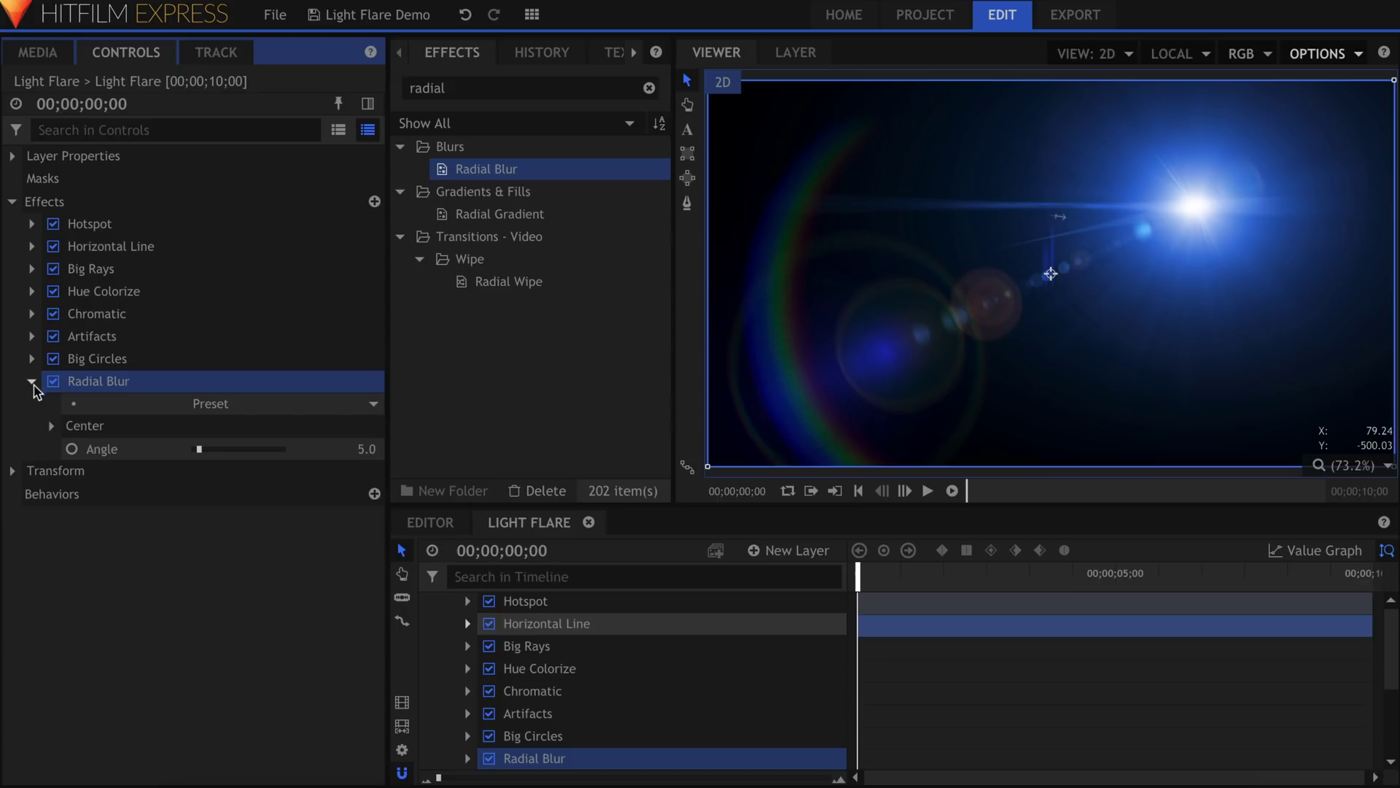
click(51, 425)
click(301, 478)
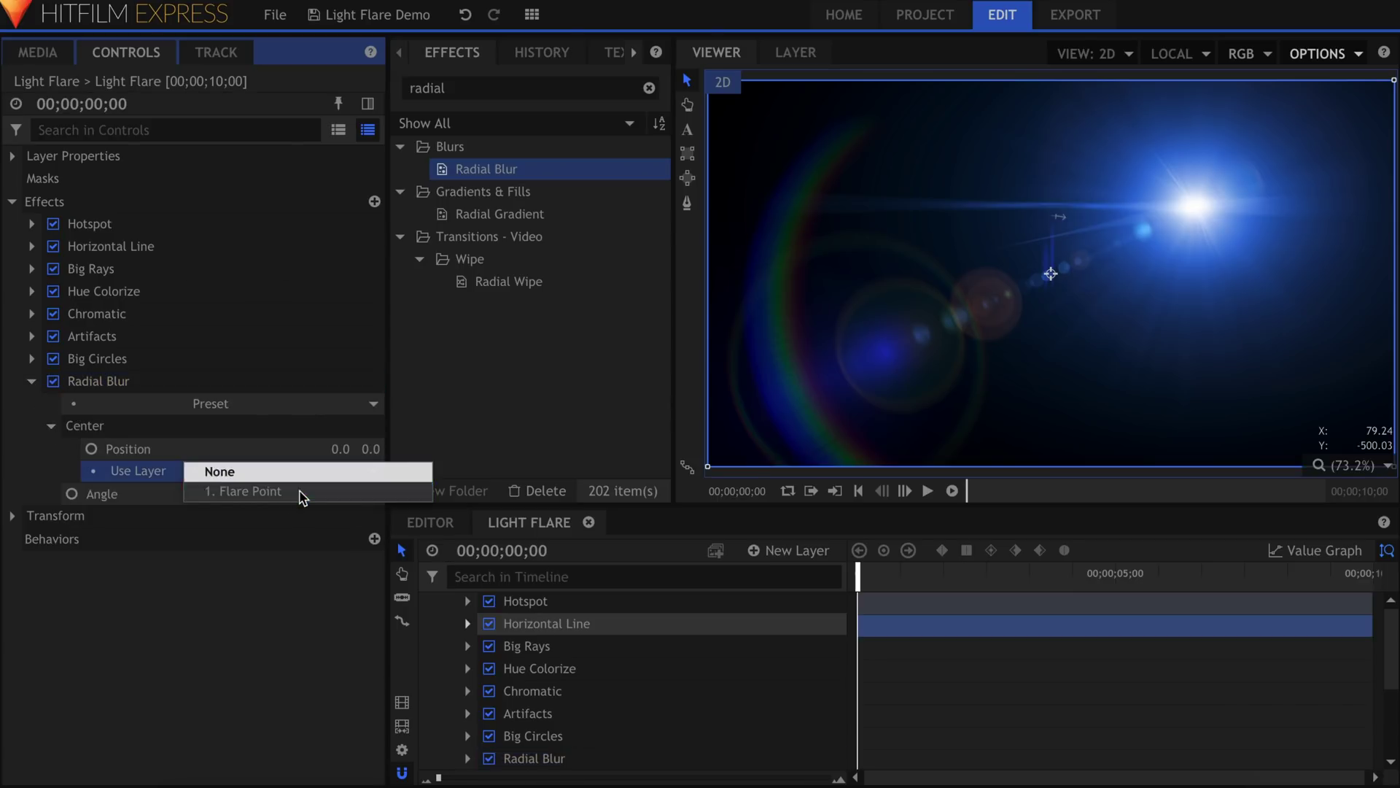
click(302, 495)
- Set the radial blur angle to 21
scroll(1176, 228, up, 4)
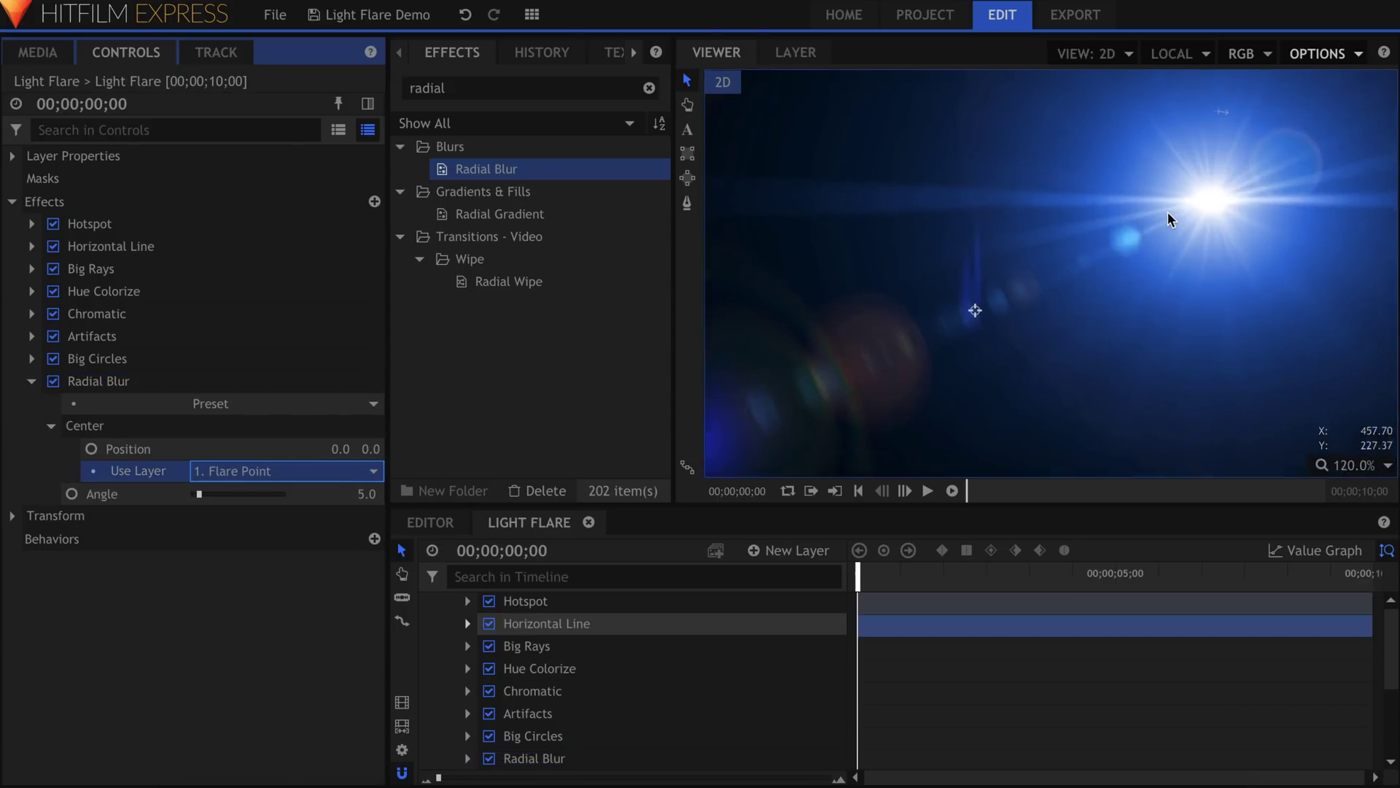
drag(850, 391, 932, 384)
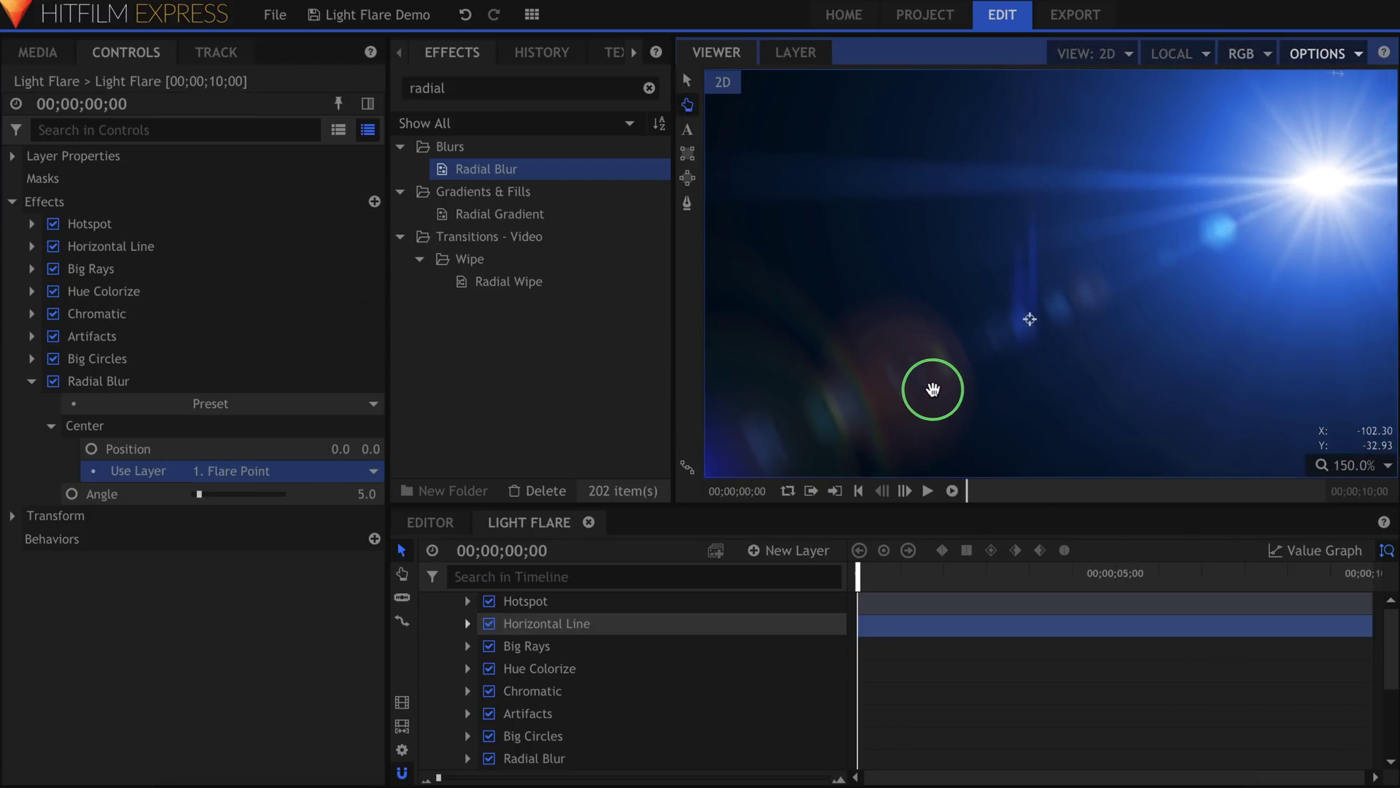
mouse_move(199, 493)
mouse_down()
mouse_move(212, 494)
mouse_move(195, 493)
mouse_up()
double_click(504, 89)
- Add Glow to the Light Flare layer with a 512 px radius, tuned threshold and intensity, and Add blending
text(glow)
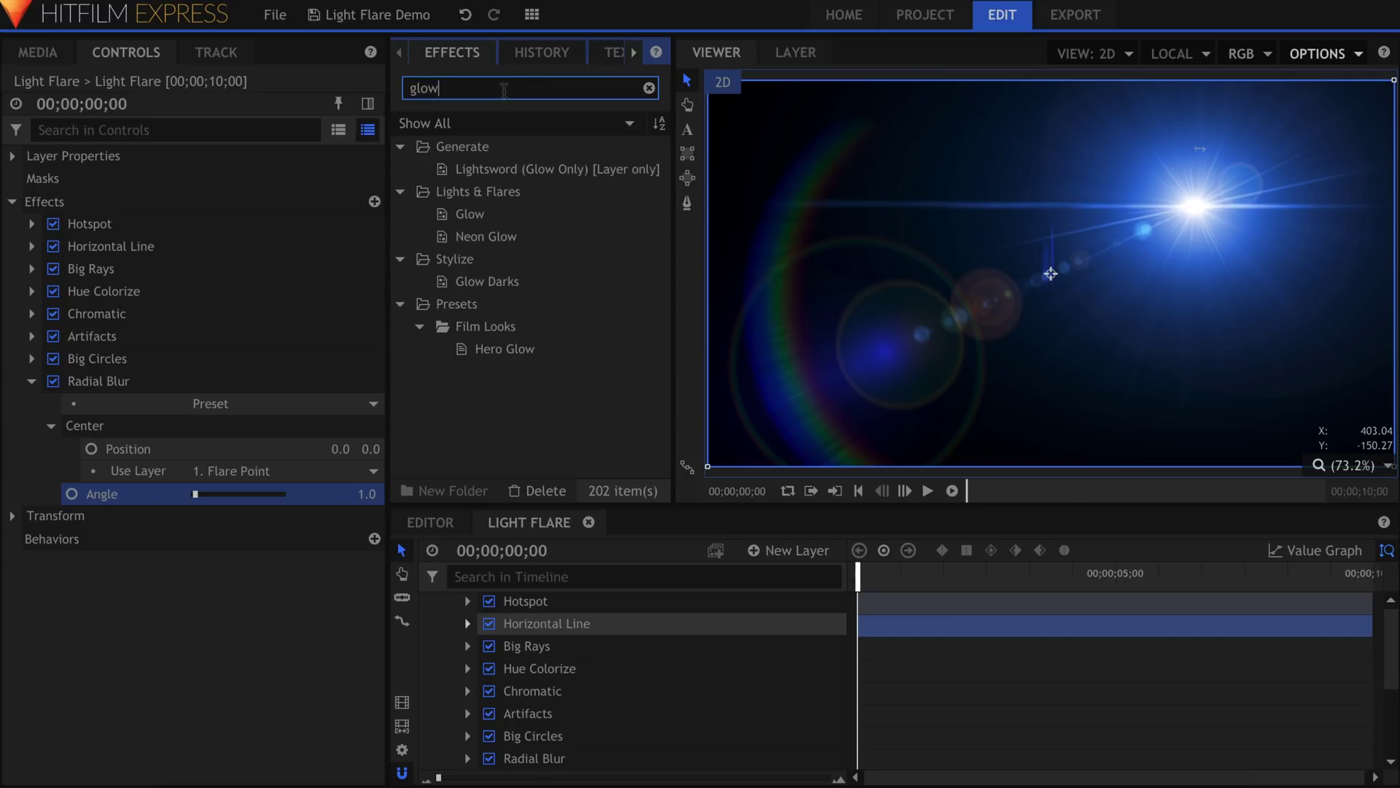
click(445, 217)
drag(445, 216, 99, 383)
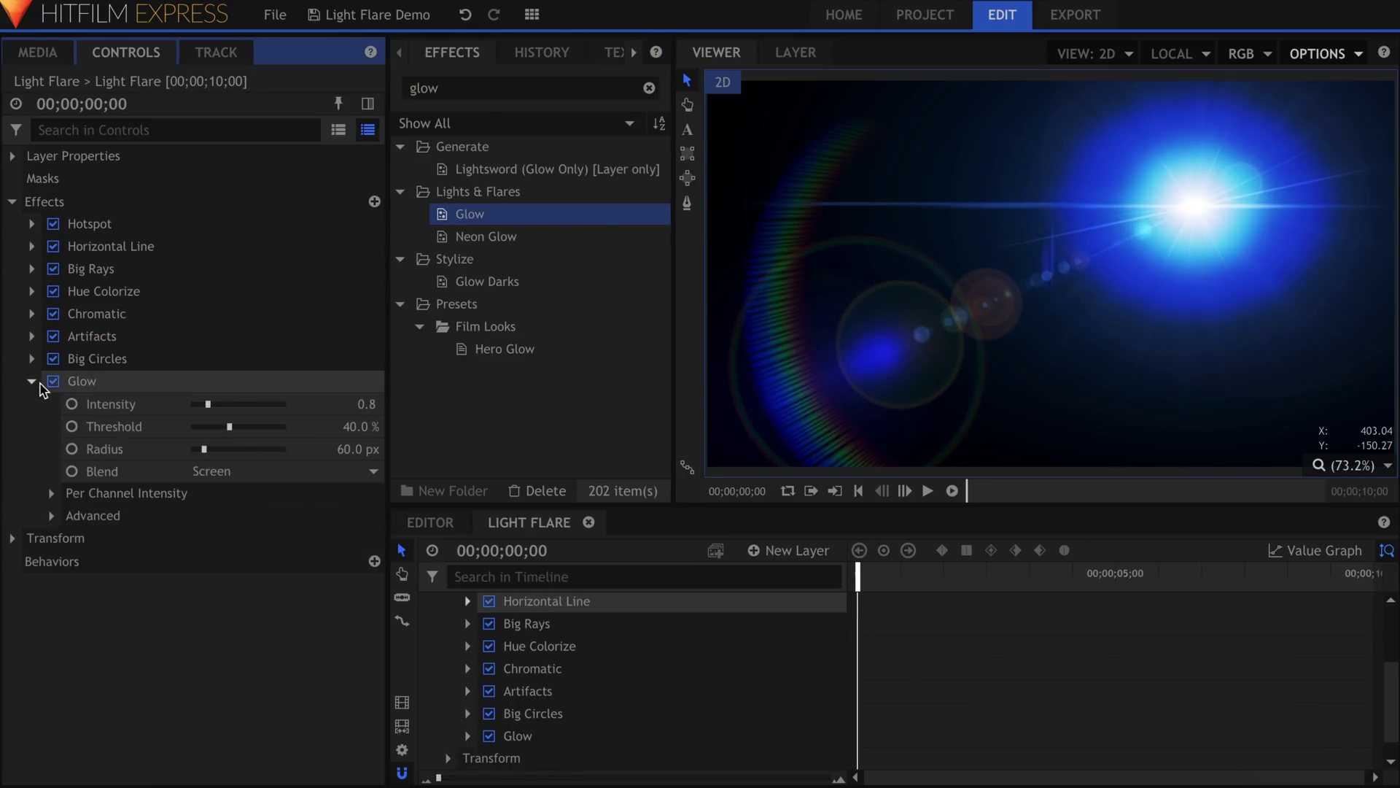
drag(230, 426, 292, 490)
mouse_move(222, 406)
mouse_down()
mouse_move(241, 405)
mouse_move(195, 410)
mouse_move(216, 405)
mouse_up()
mouse_move(219, 427)
mouse_down()
mouse_move(234, 427)
mouse_move(187, 426)
mouse_move(194, 401)
mouse_move(201, 418)
mouse_up()
click(234, 470)
click(219, 507)
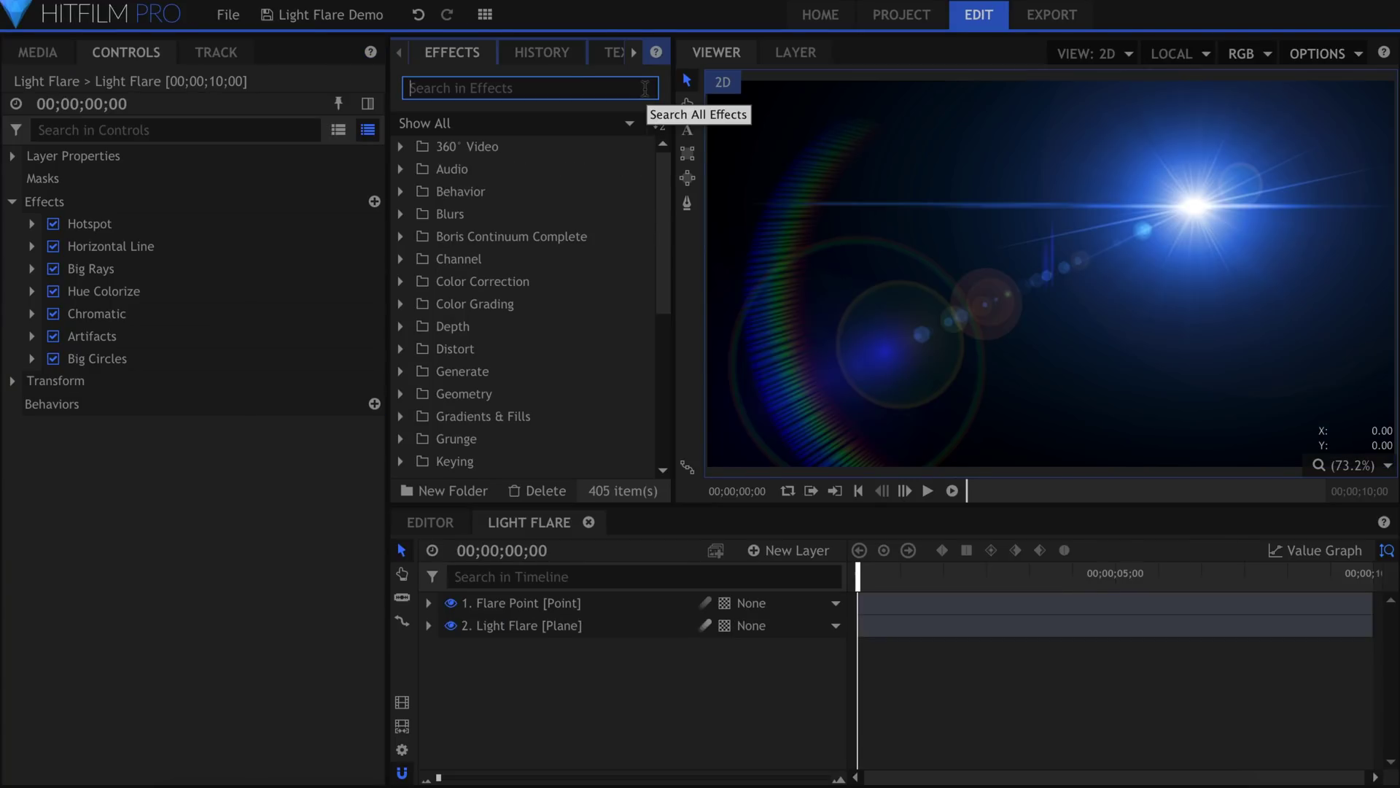
- Add Gleam to the Light Flare layer, attached to the Flare Point layer with Screen blending
text(gleam)
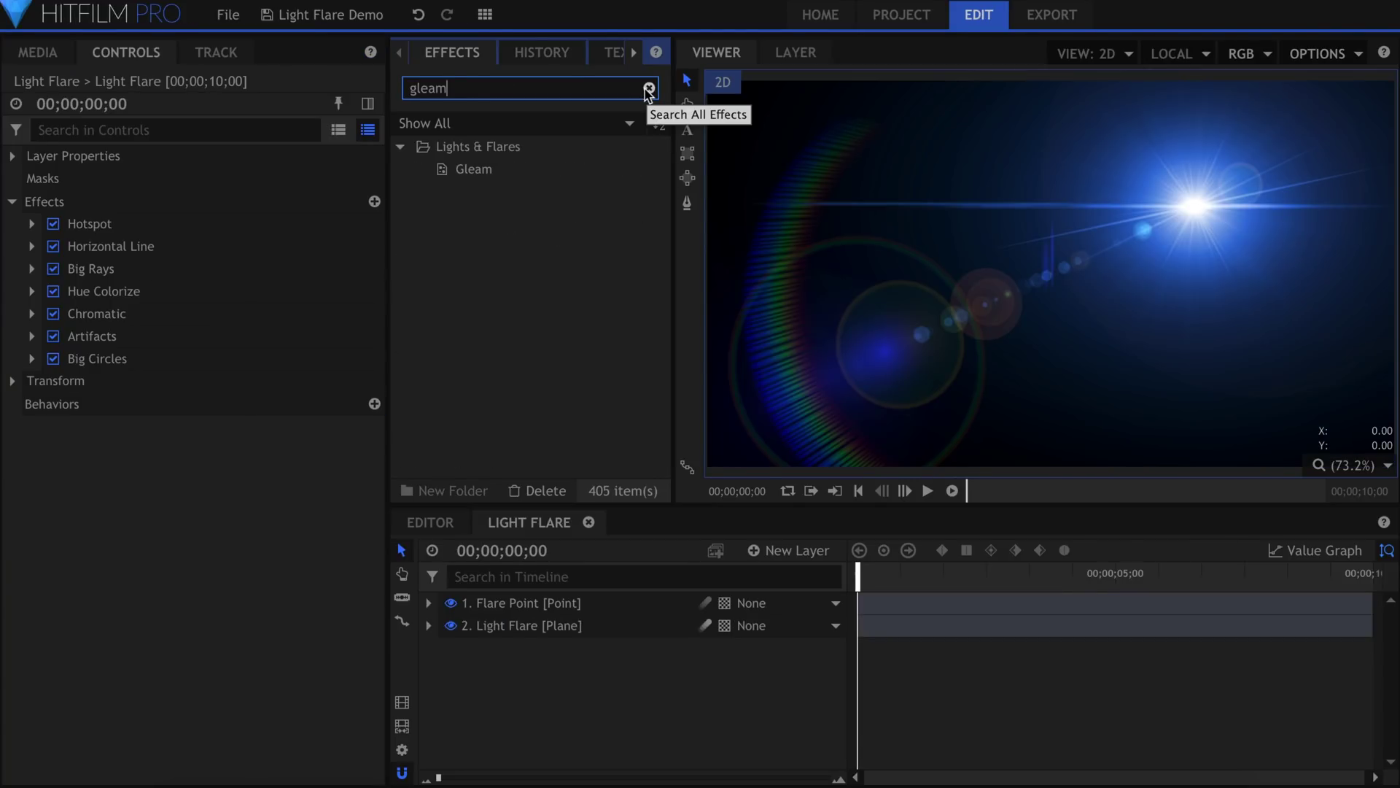
drag(248, 255, 191, 375)
click(32, 381)
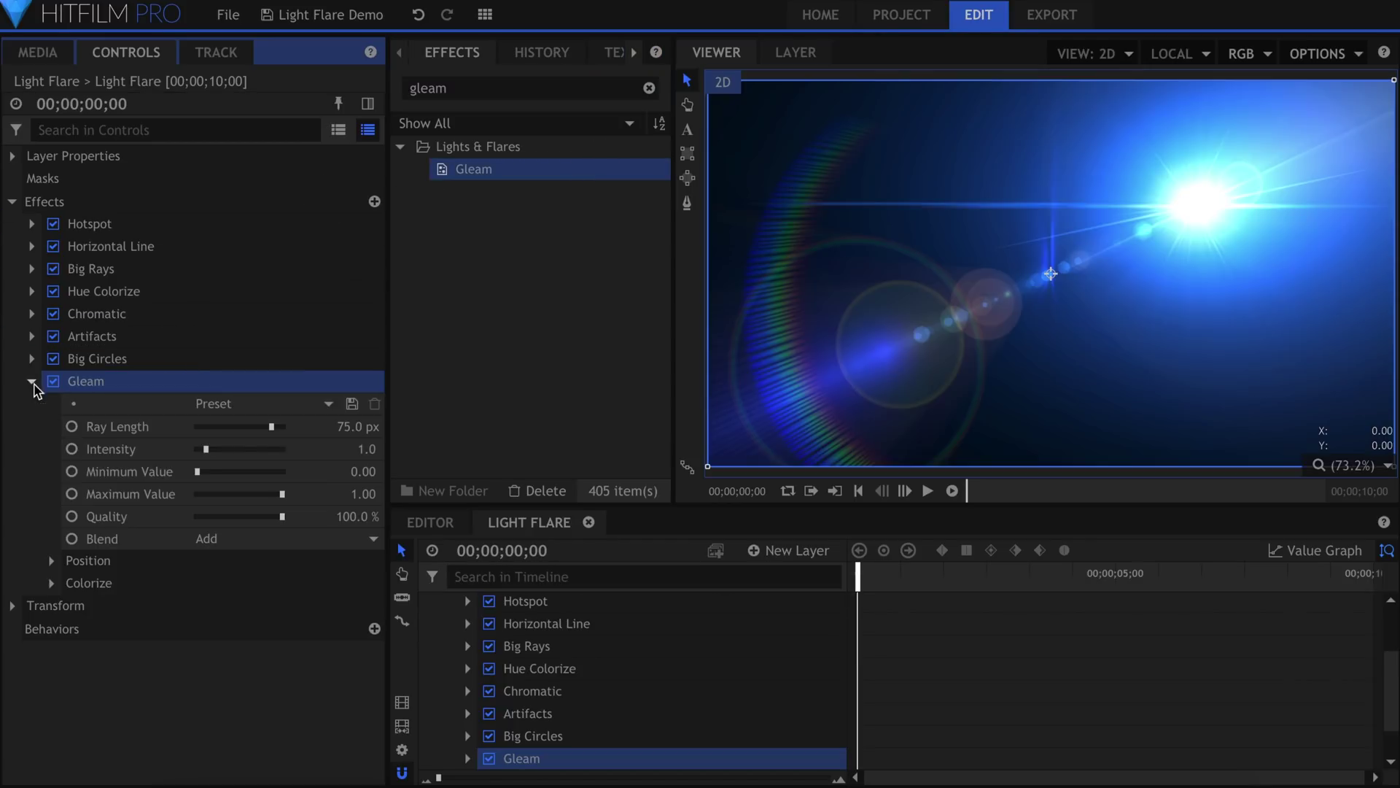
click(52, 561)
click(264, 603)
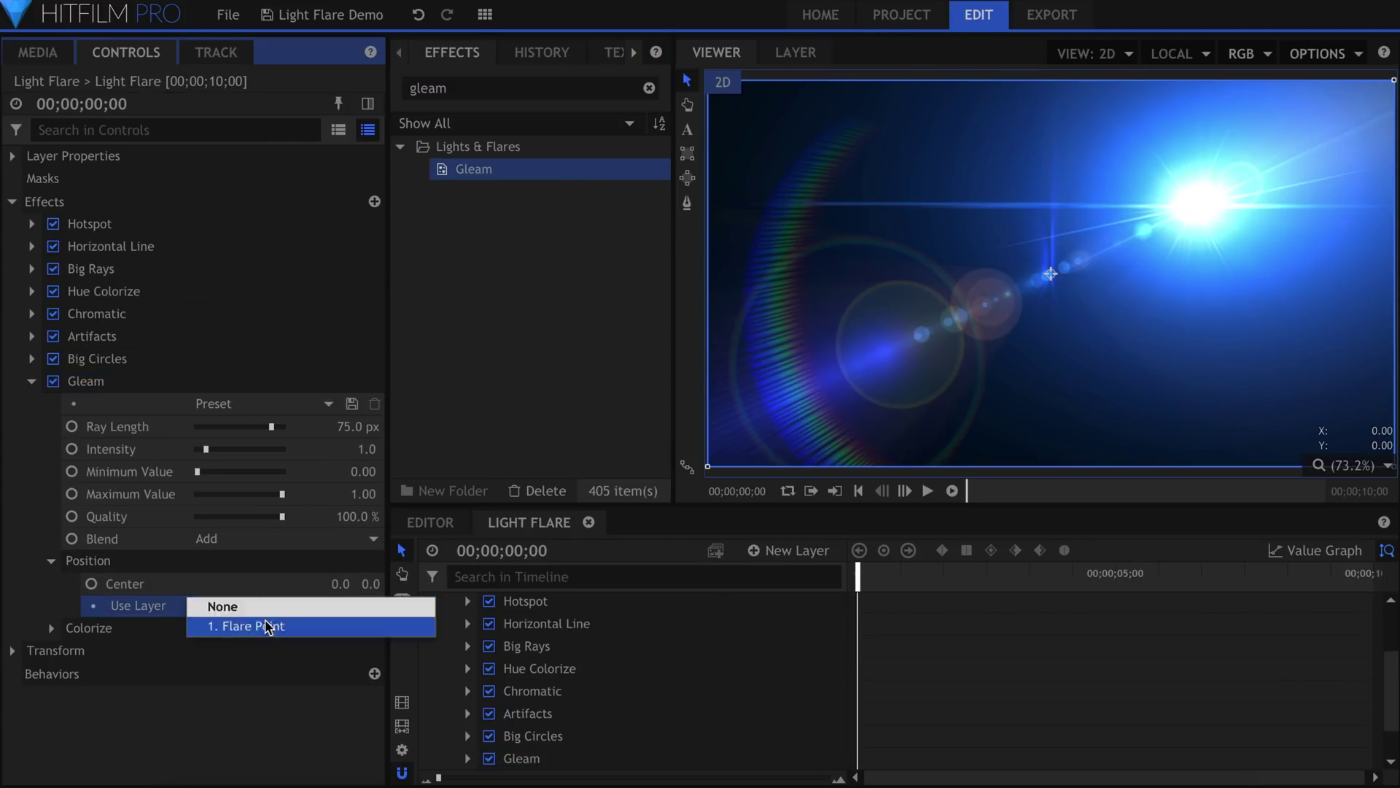
click(266, 622)
click(251, 539)
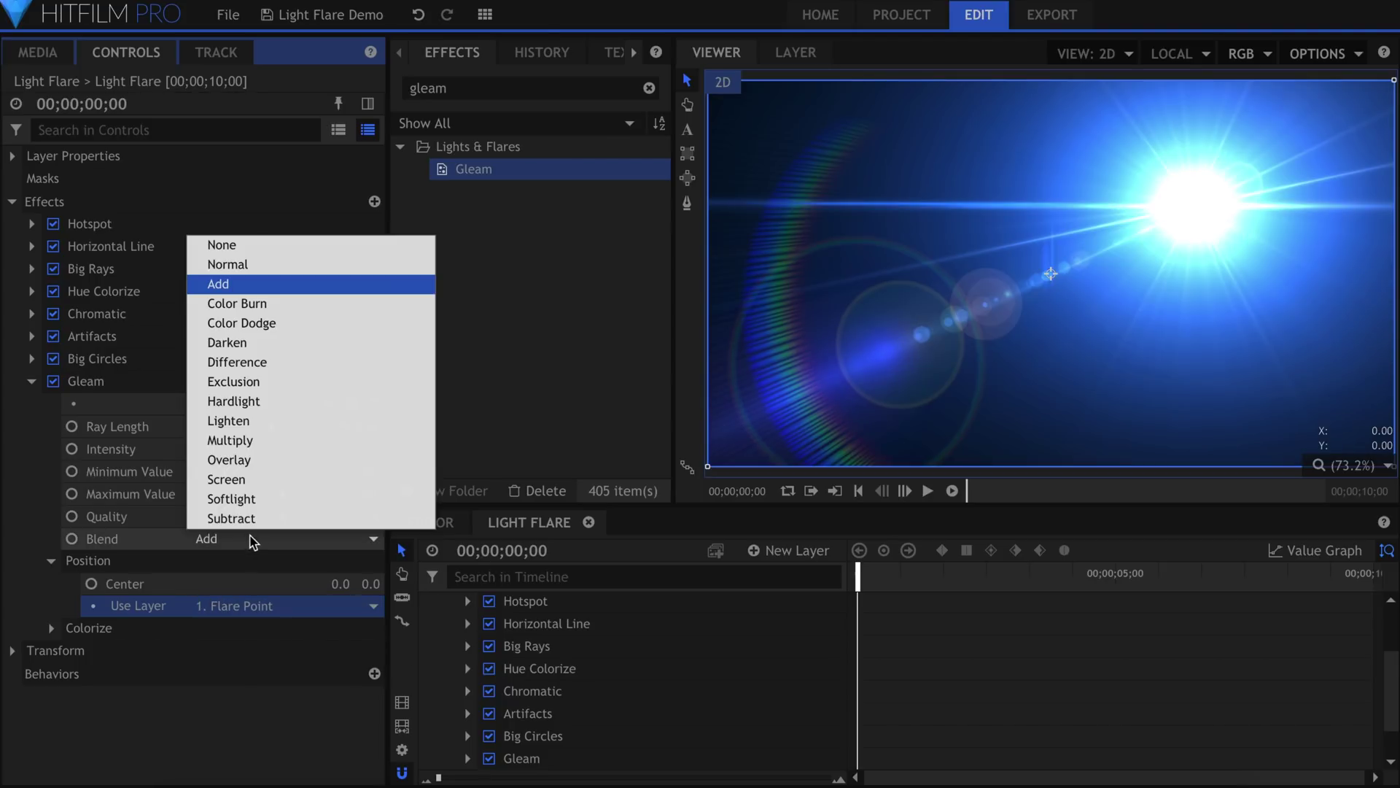
click(245, 480)
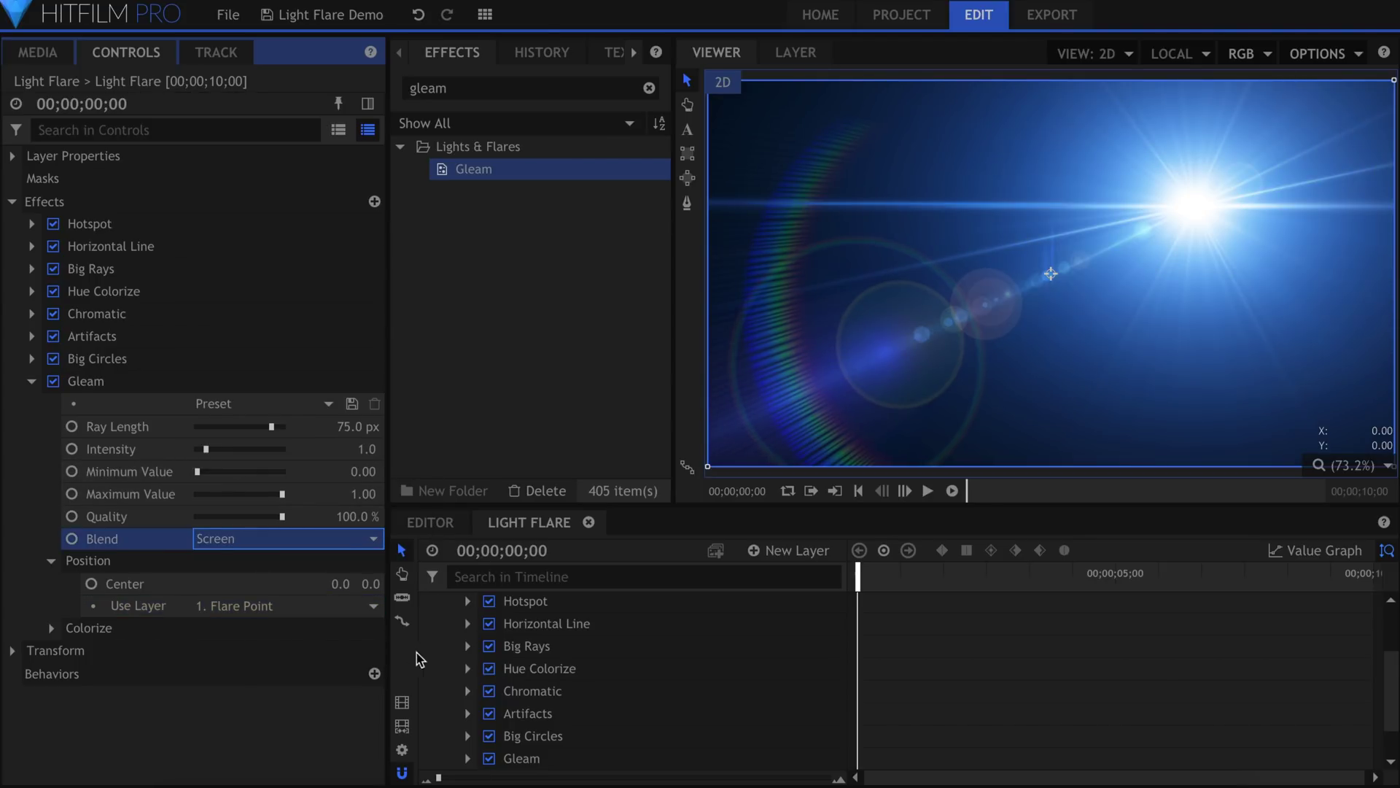
- Try moving the Flare Point around the frame, then undo the move
scroll(431, 642, up, 5)
click(428, 626)
click(549, 604)
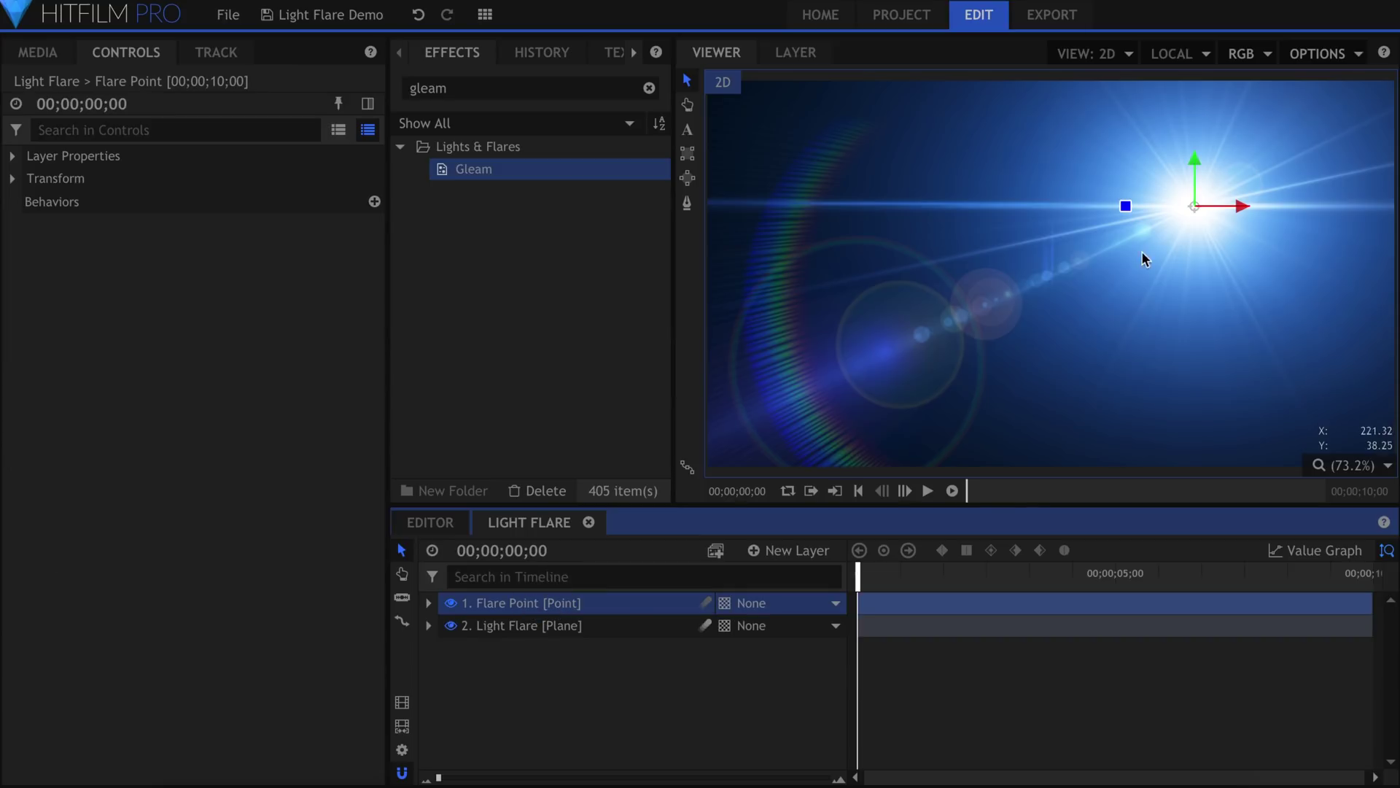
drag(1193, 214, 881, 174)
key(ctrl+z)
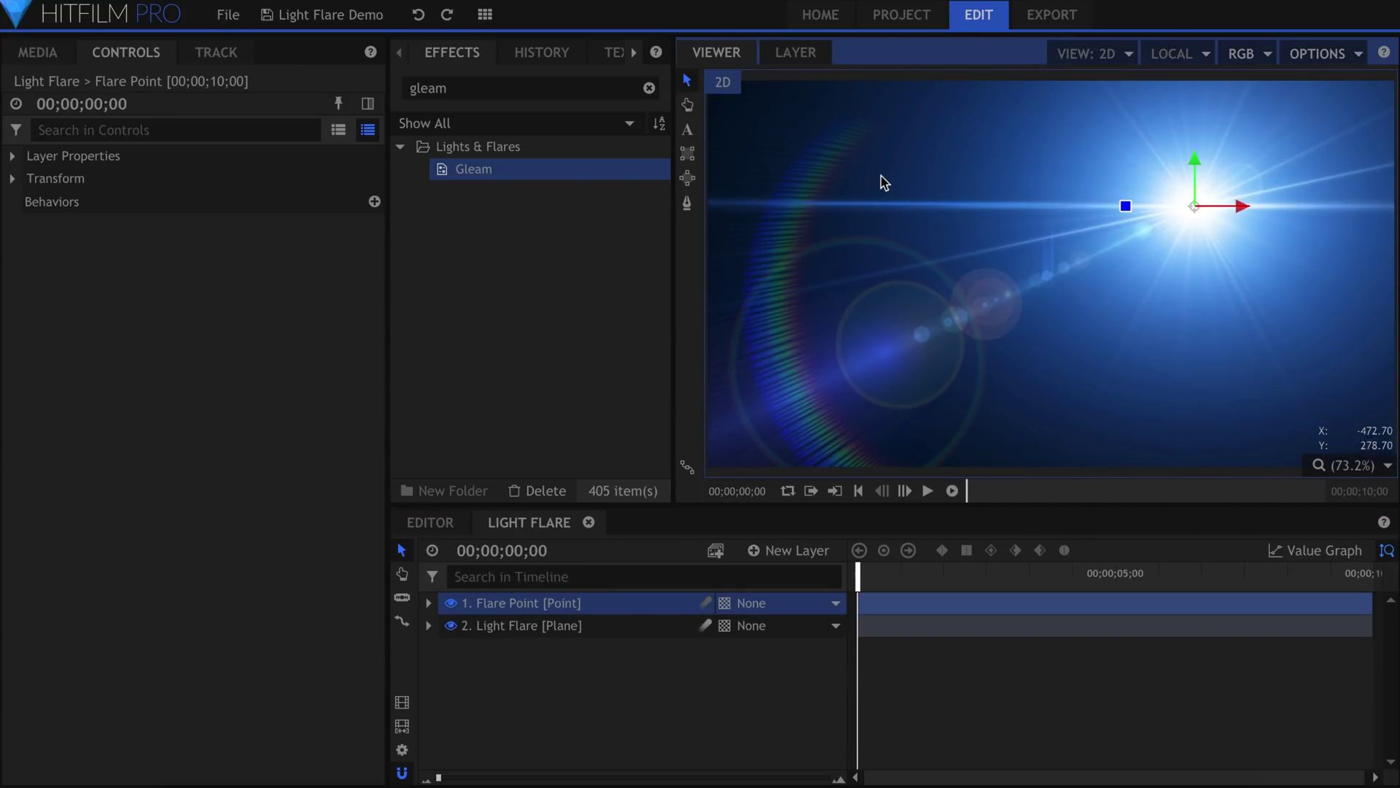
- Compare the flare with Gleam off and on, then lower Gleam Intensity to 0.25
click(626, 629)
click(263, 702)
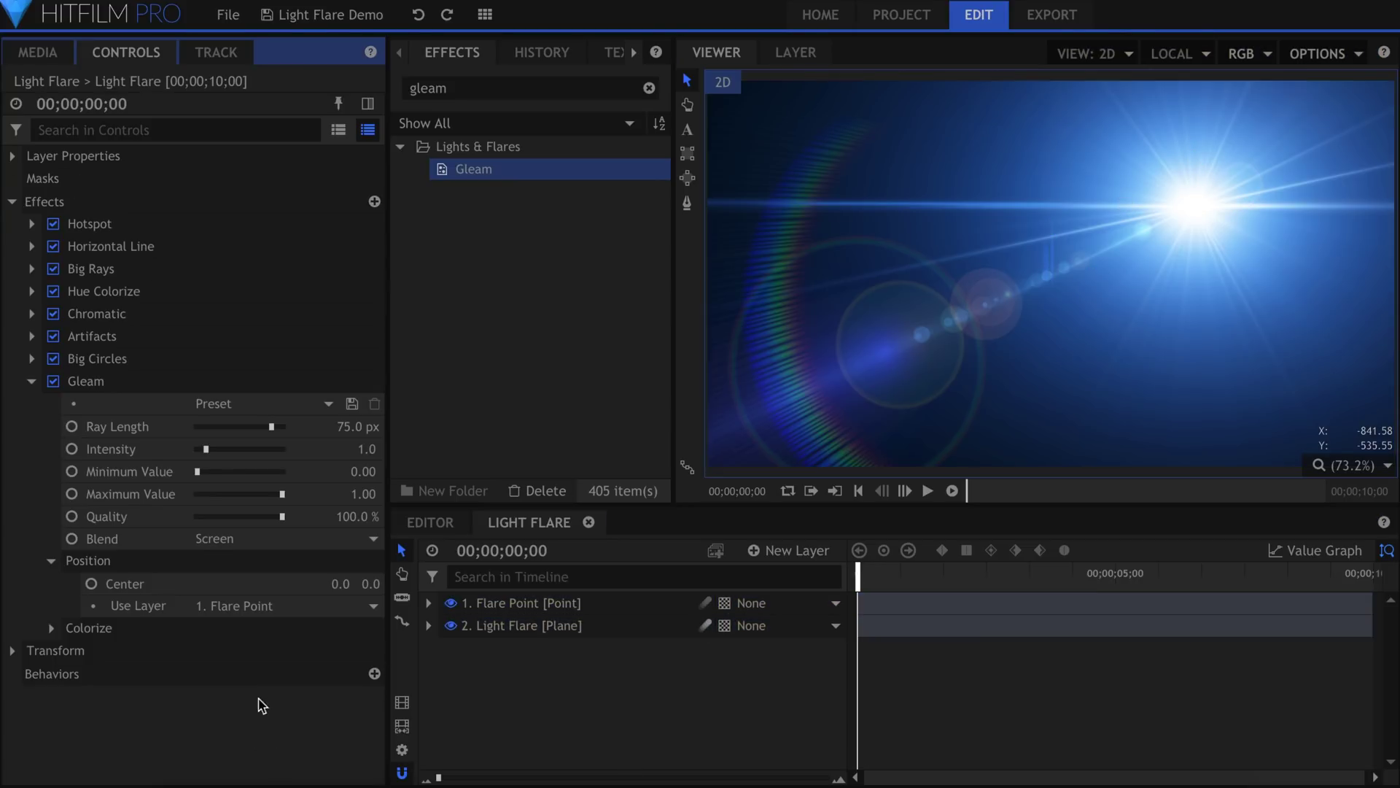
click(54, 381)
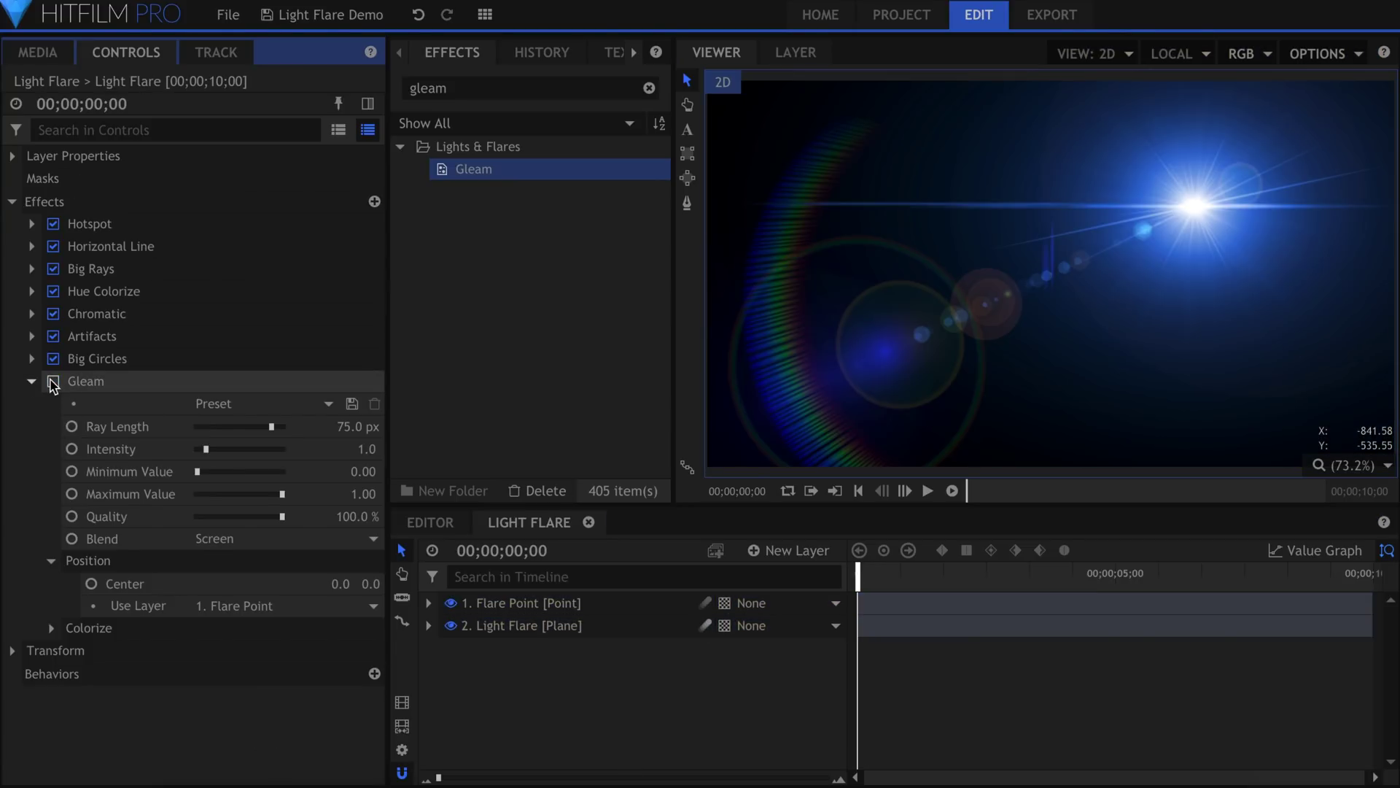
click(53, 381)
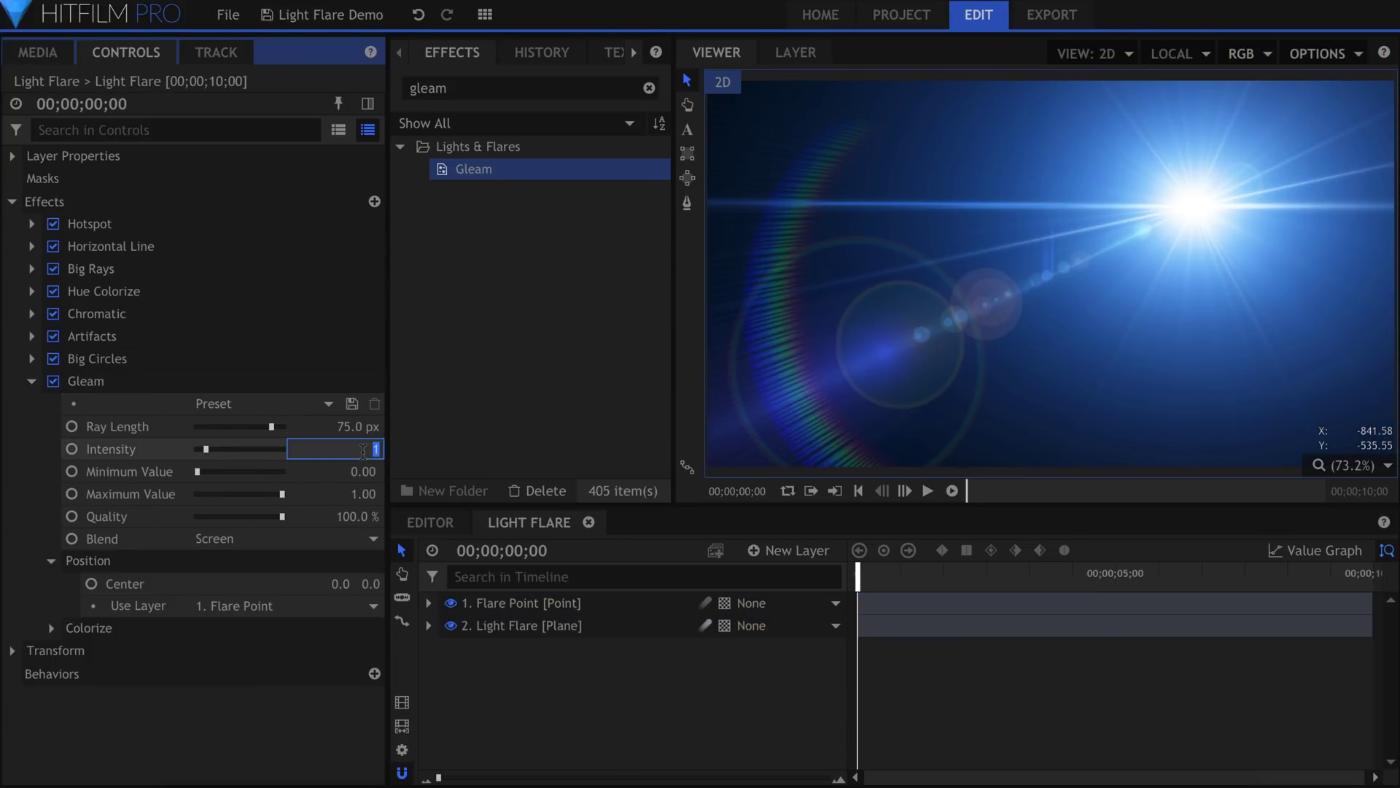
text(0.25)
key(Return)
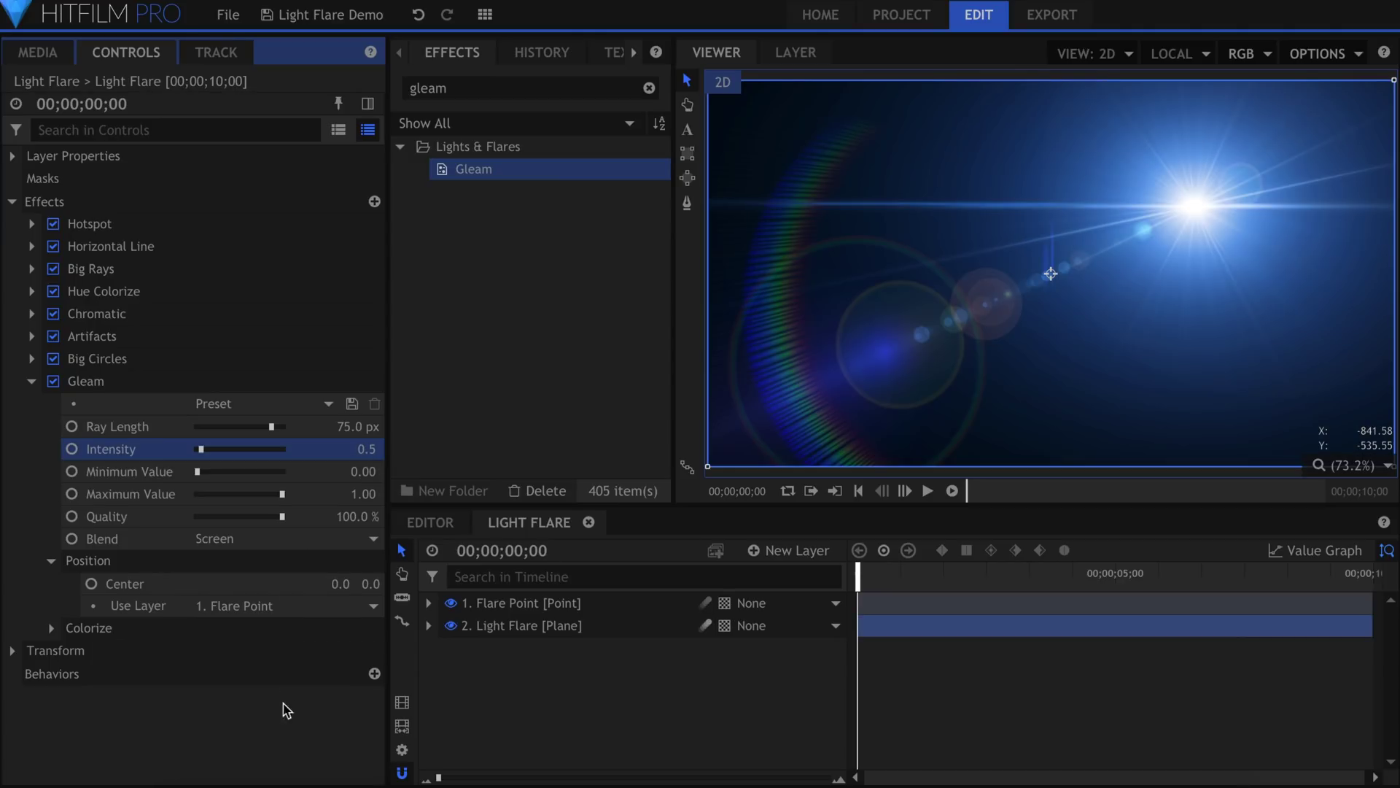
click(281, 722)
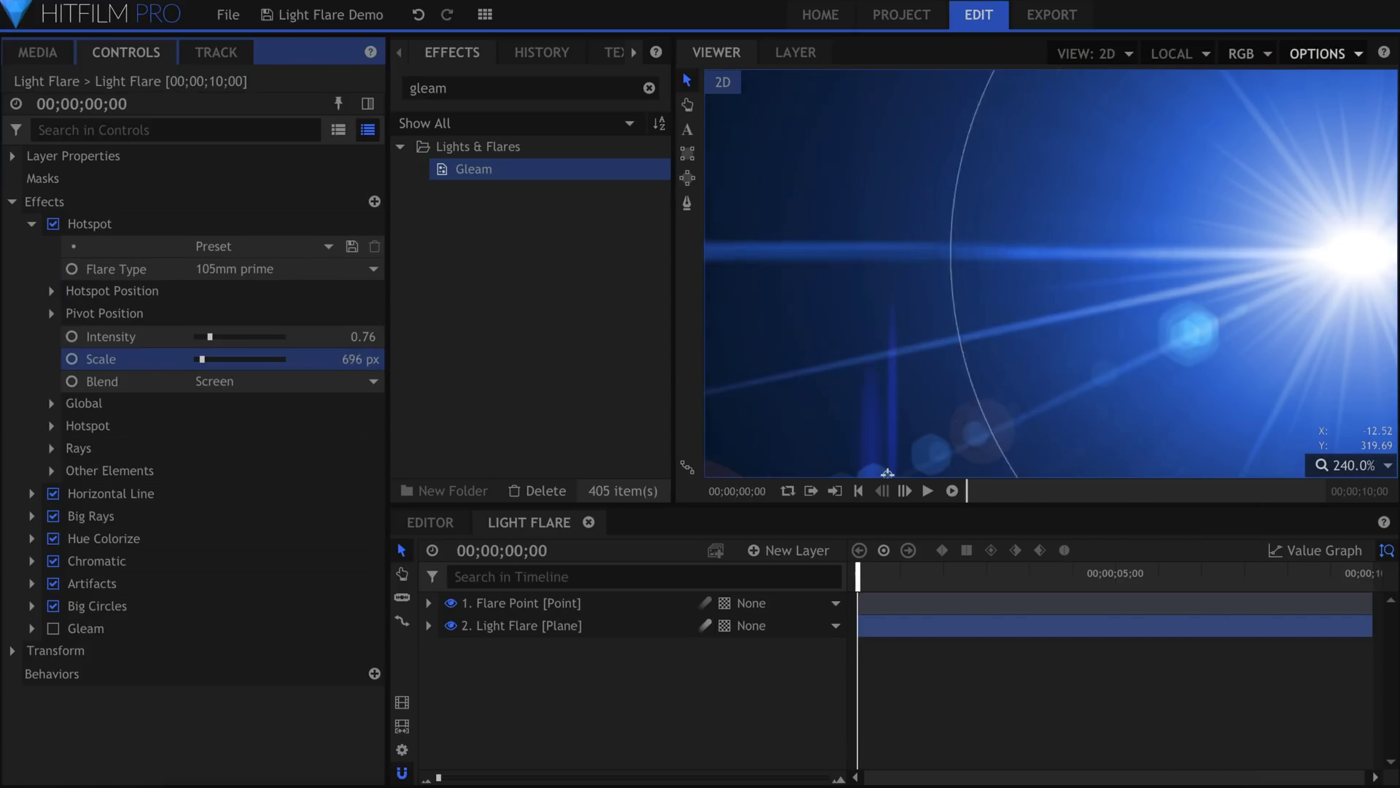
- Enlarge the Hotspot to about 1153 px and set project colour depth to 16-bit Float
drag(361, 359, 393, 359)
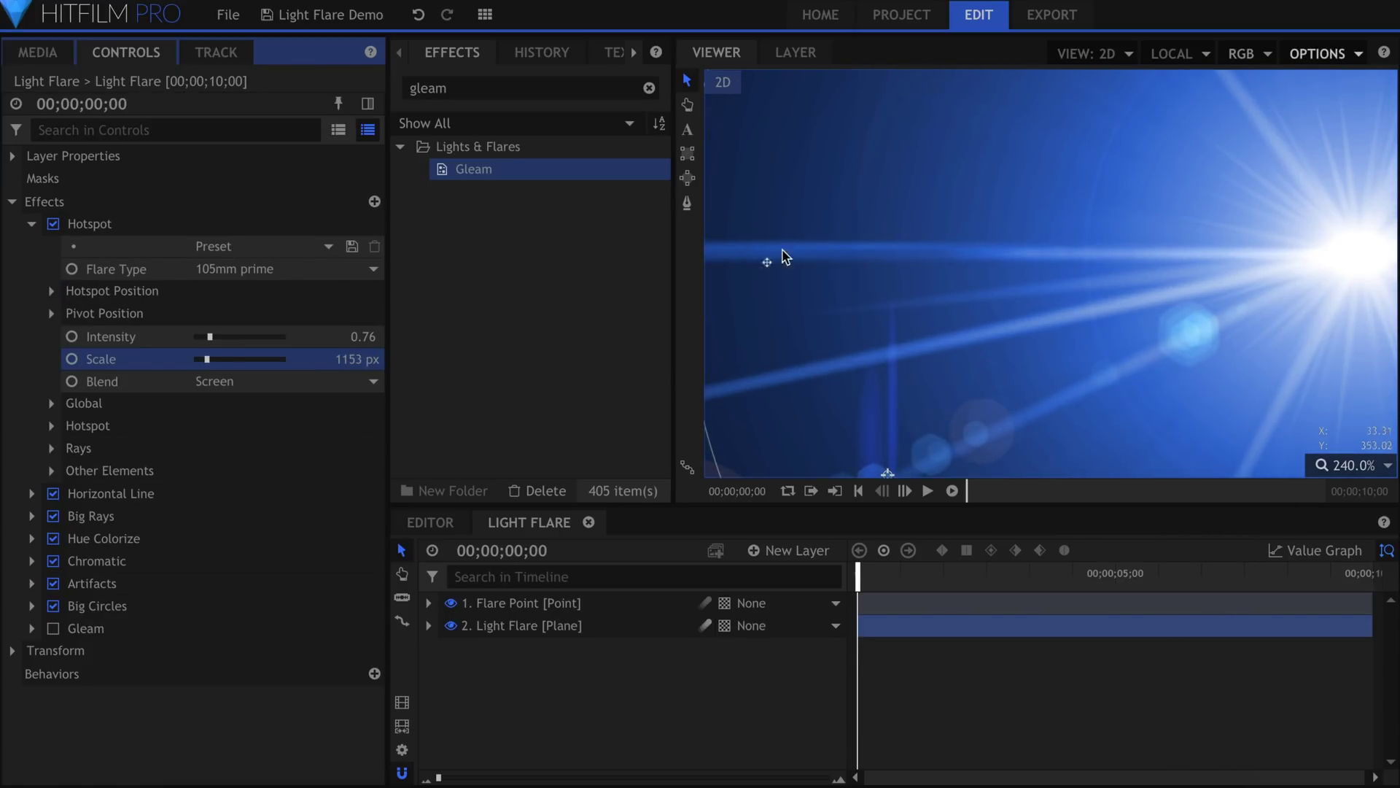
click(918, 28)
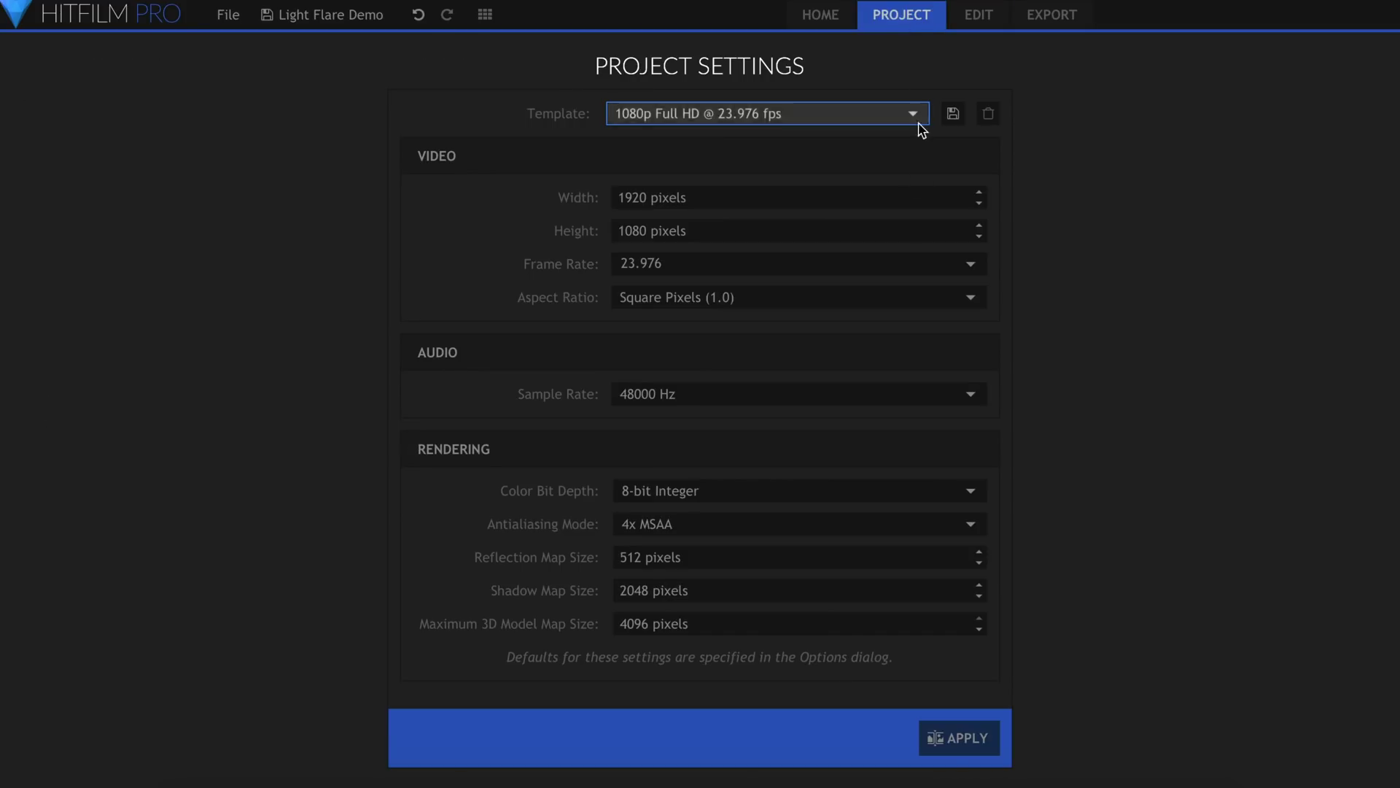
click(728, 490)
click(726, 509)
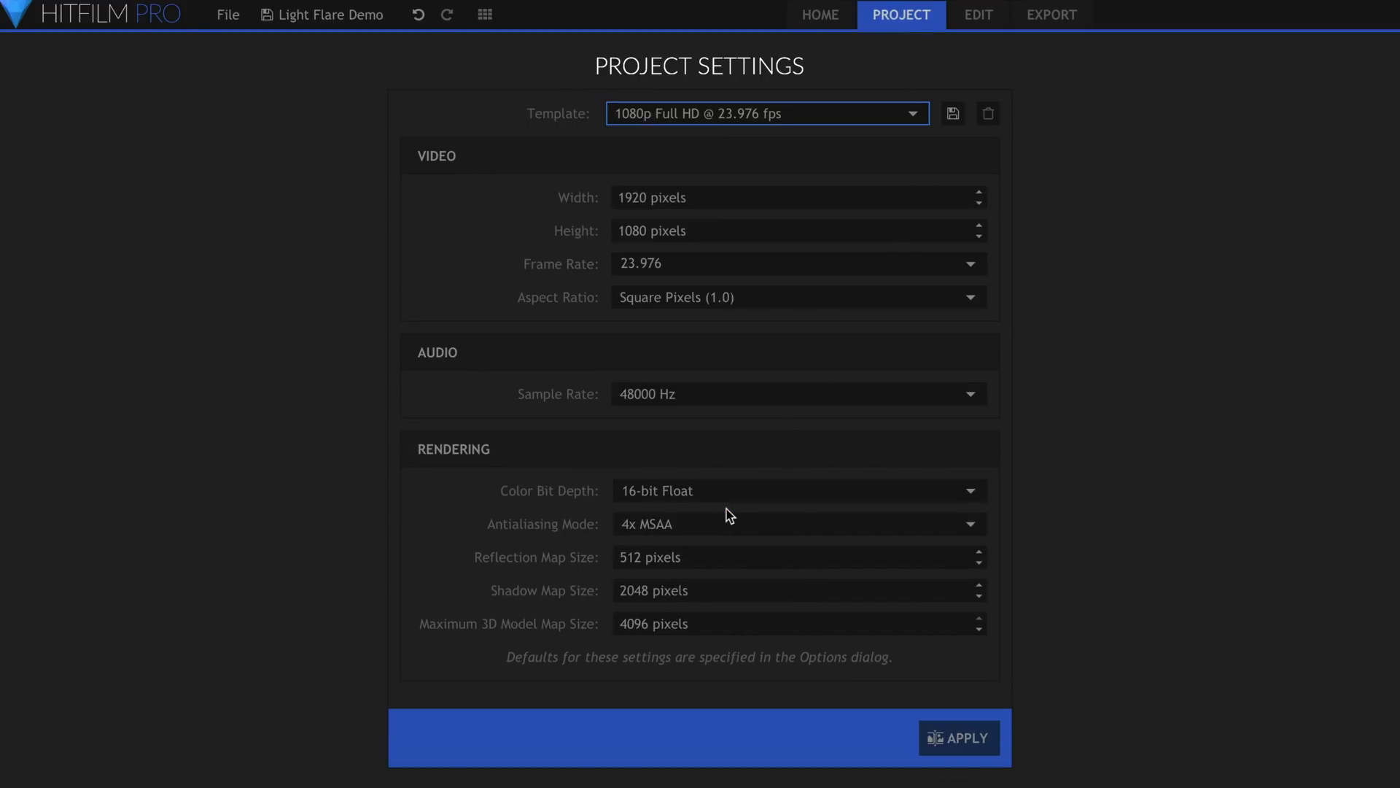
click(962, 738)
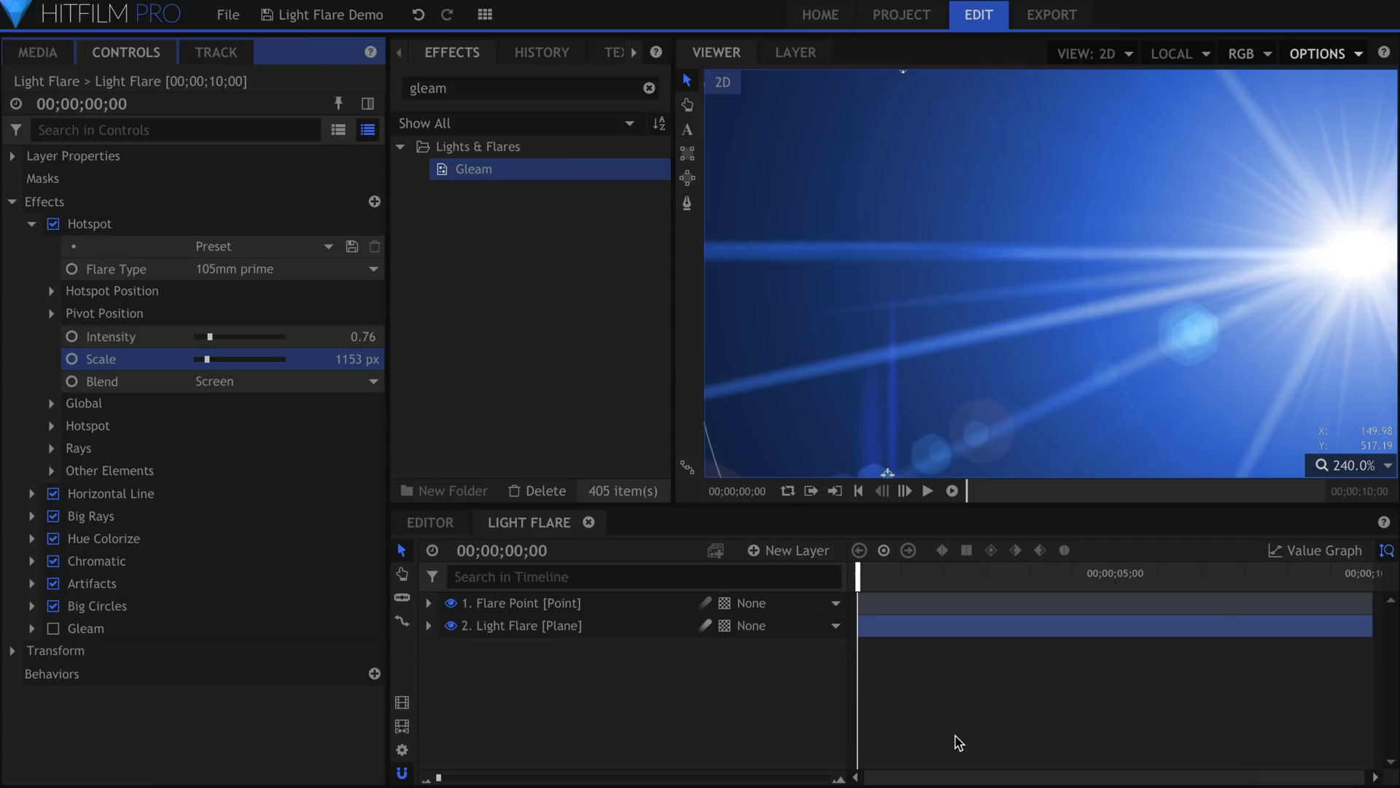
- Push the hotspot scale a bit larger and fit the whole frame in the viewer
mouse_move(347, 359)
mouse_down()
mouse_move(387, 360)
mouse_move(352, 360)
mouse_move(368, 360)
mouse_up()
click(1356, 465)
click(1342, 669)
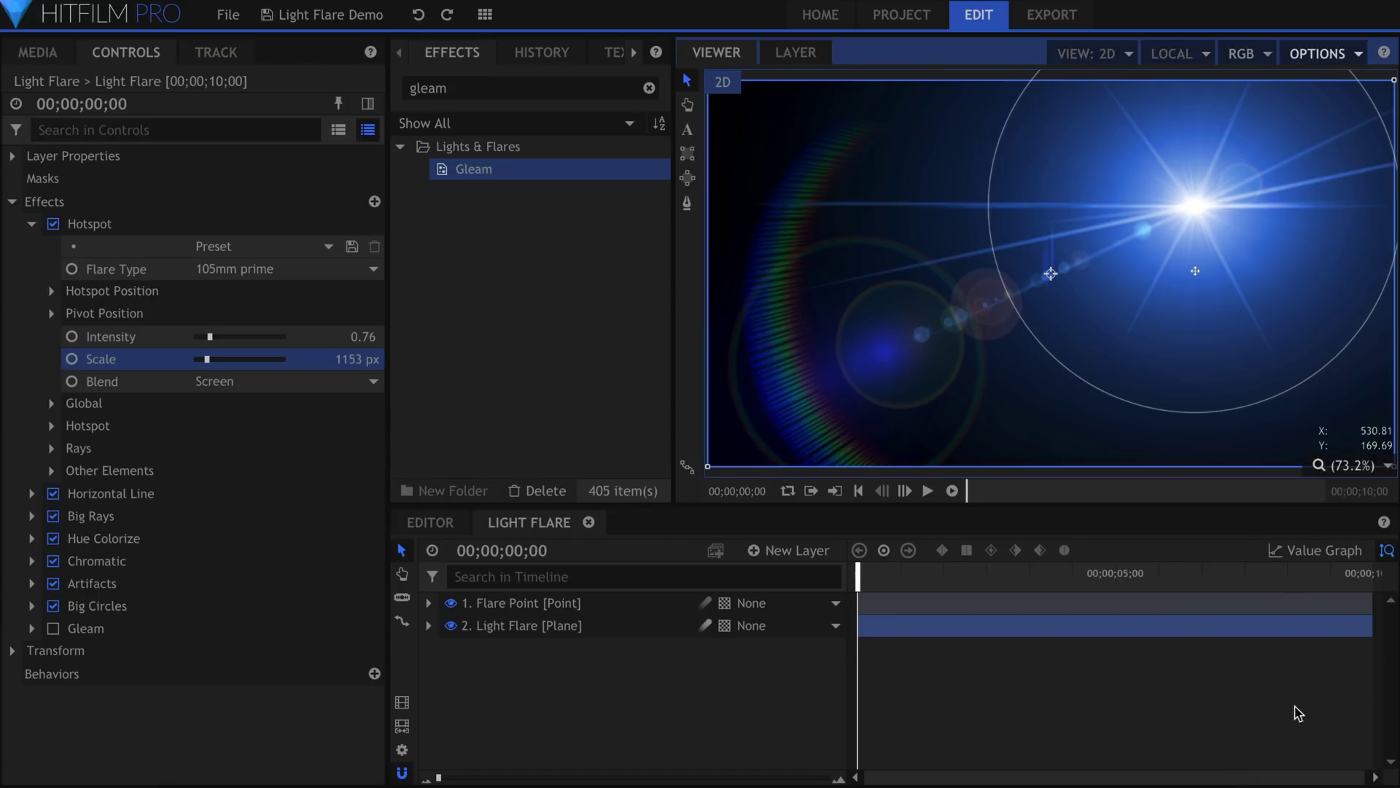
click(778, 718)
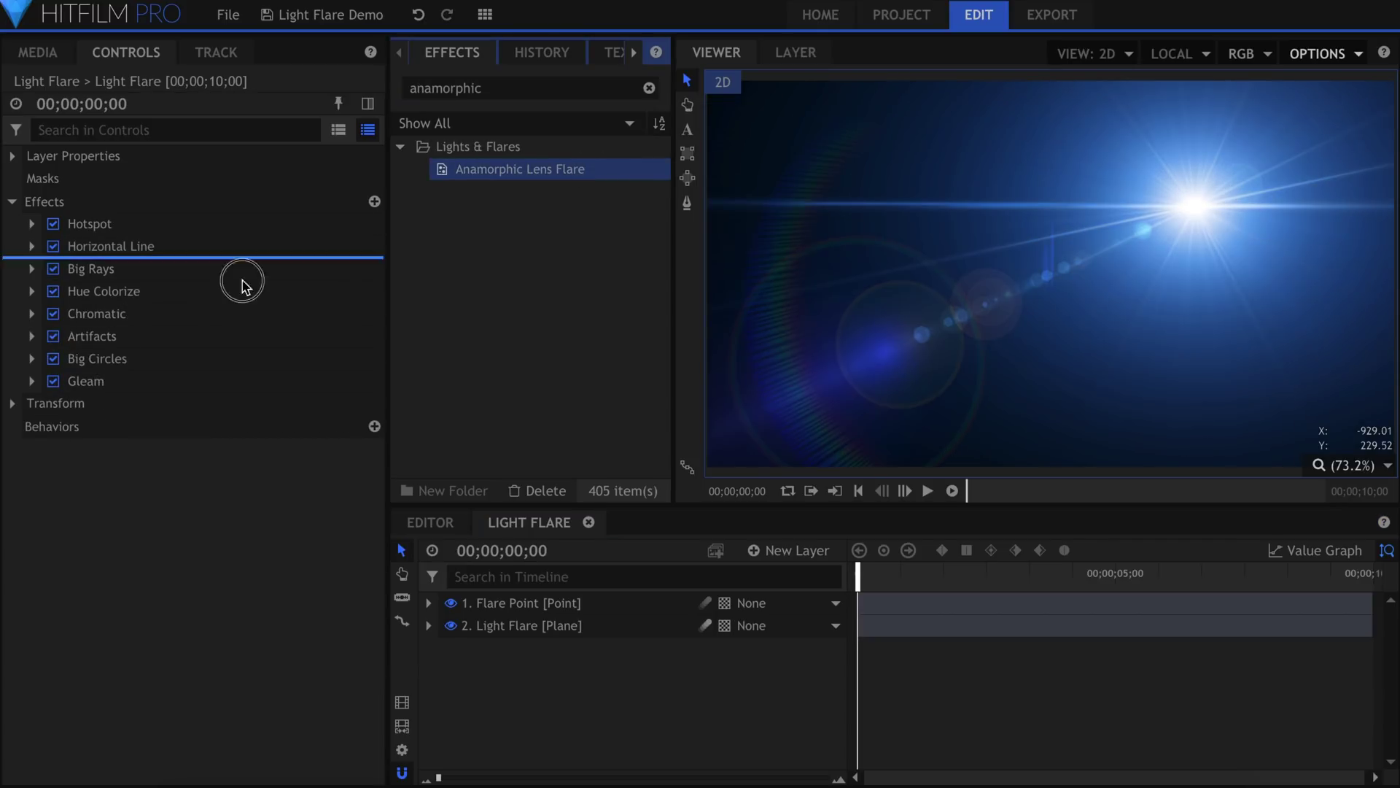
- Add Anamorphic Lens Flare below Gleam and make Streak 1 horizontal
drag(173, 394, 173, 394)
click(31, 403)
drag(238, 453, 210, 450)
click(51, 560)
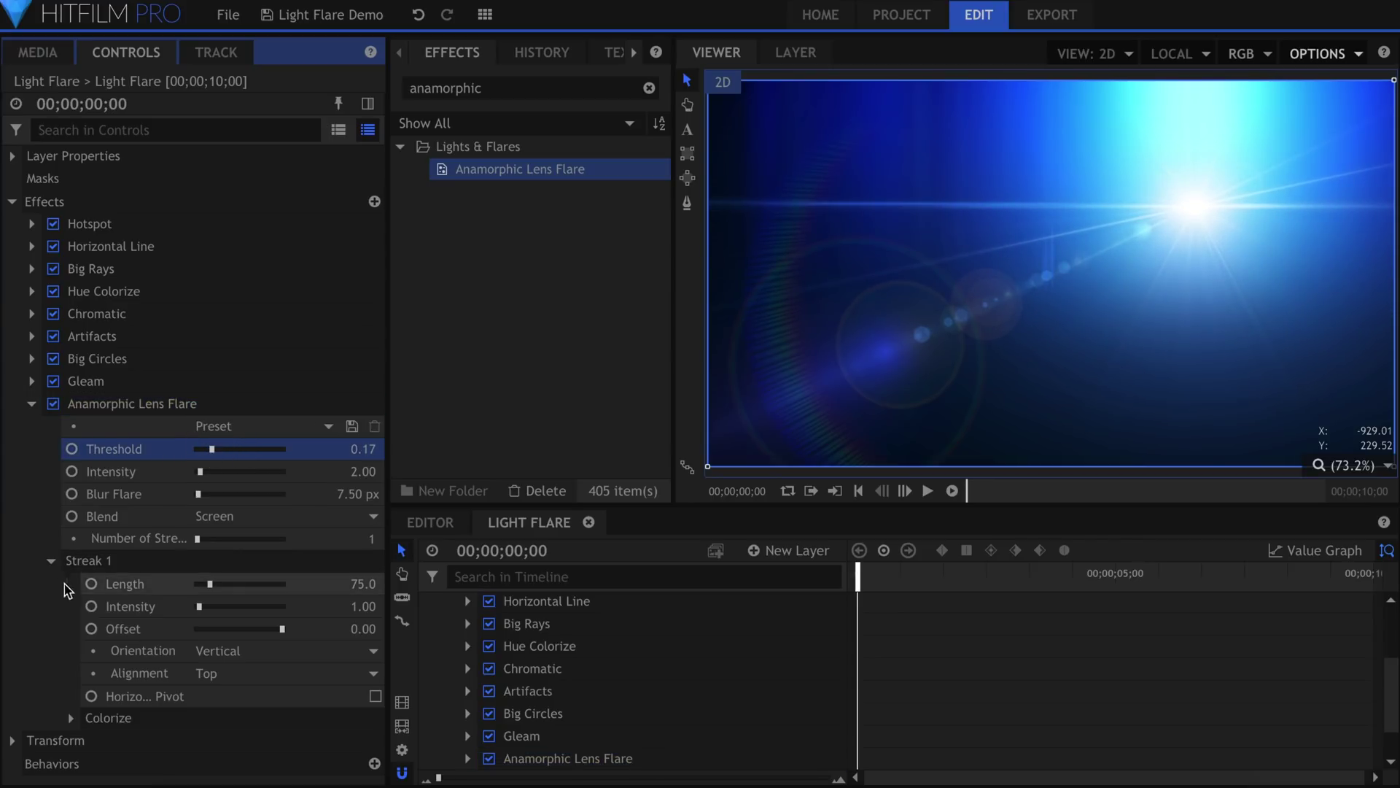
click(267, 657)
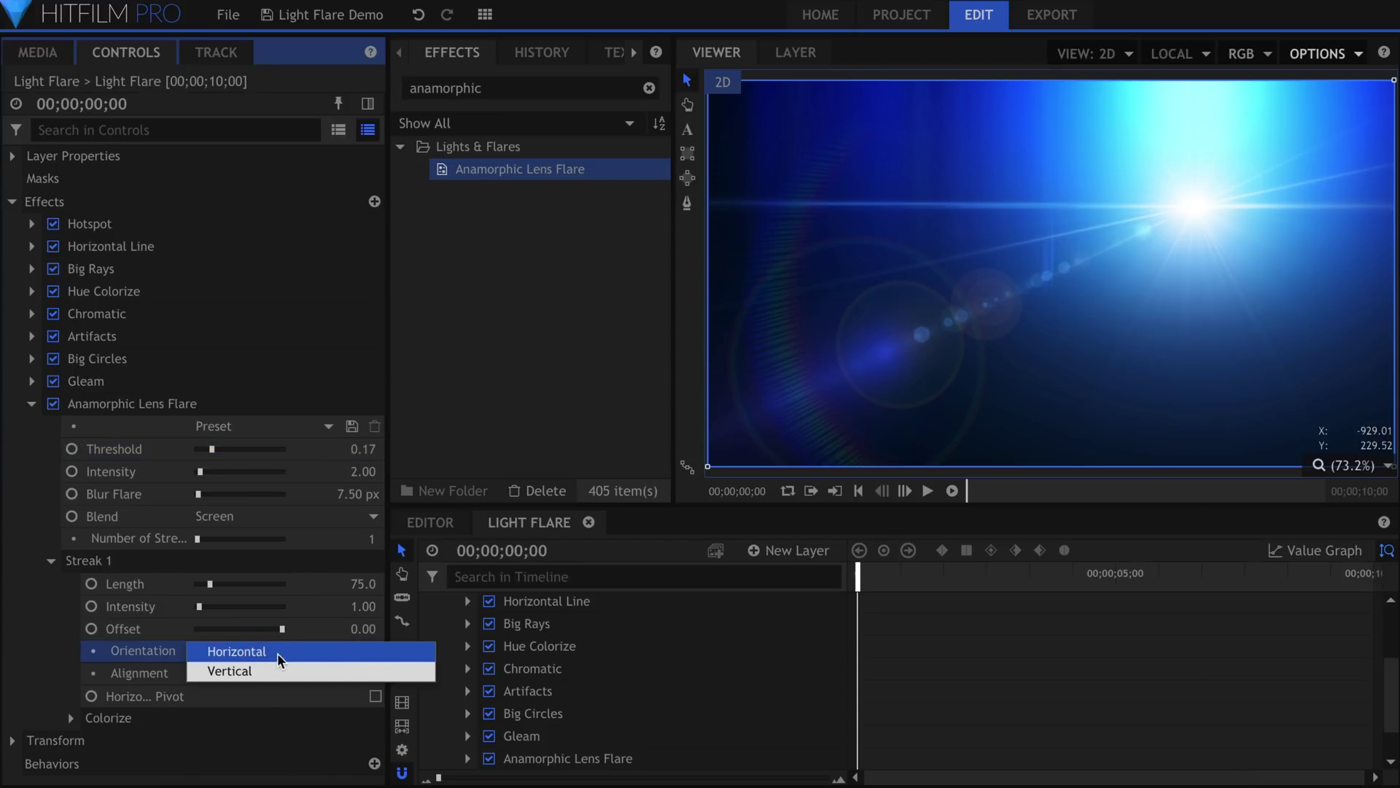
click(281, 660)
- Set the anamorphic Threshold to 0.63 and test the horizontal and vertical pivot options
drag(212, 449, 237, 450)
click(359, 697)
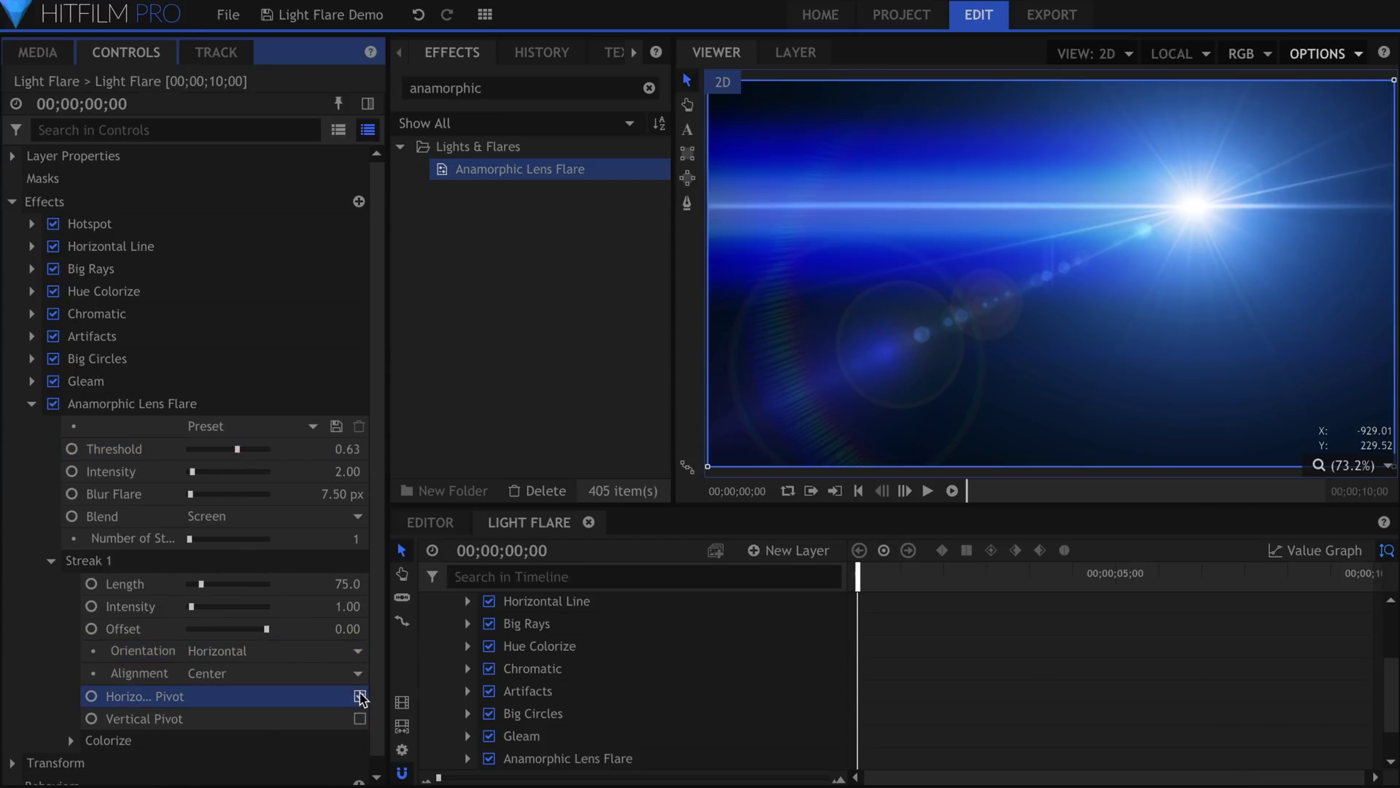
click(360, 719)
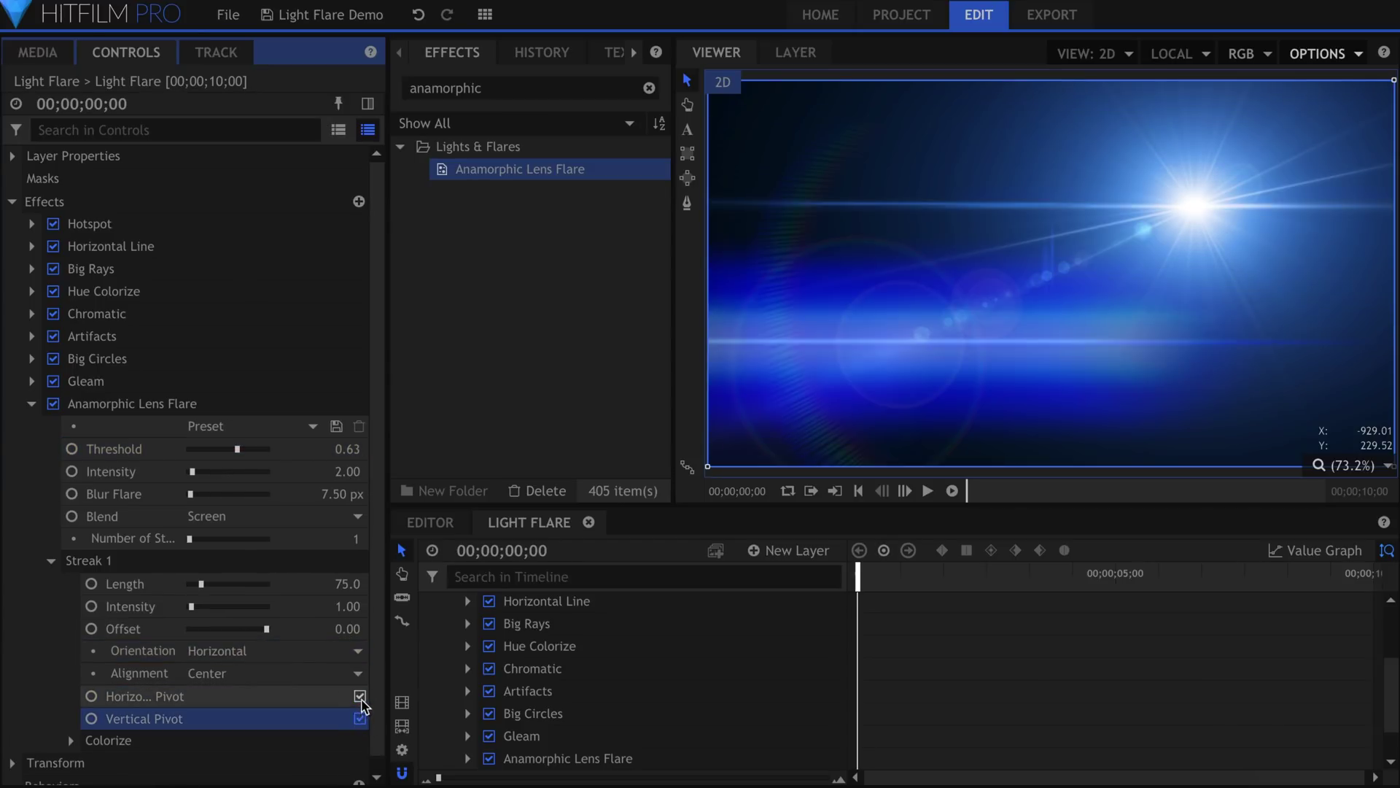
click(360, 697)
click(360, 718)
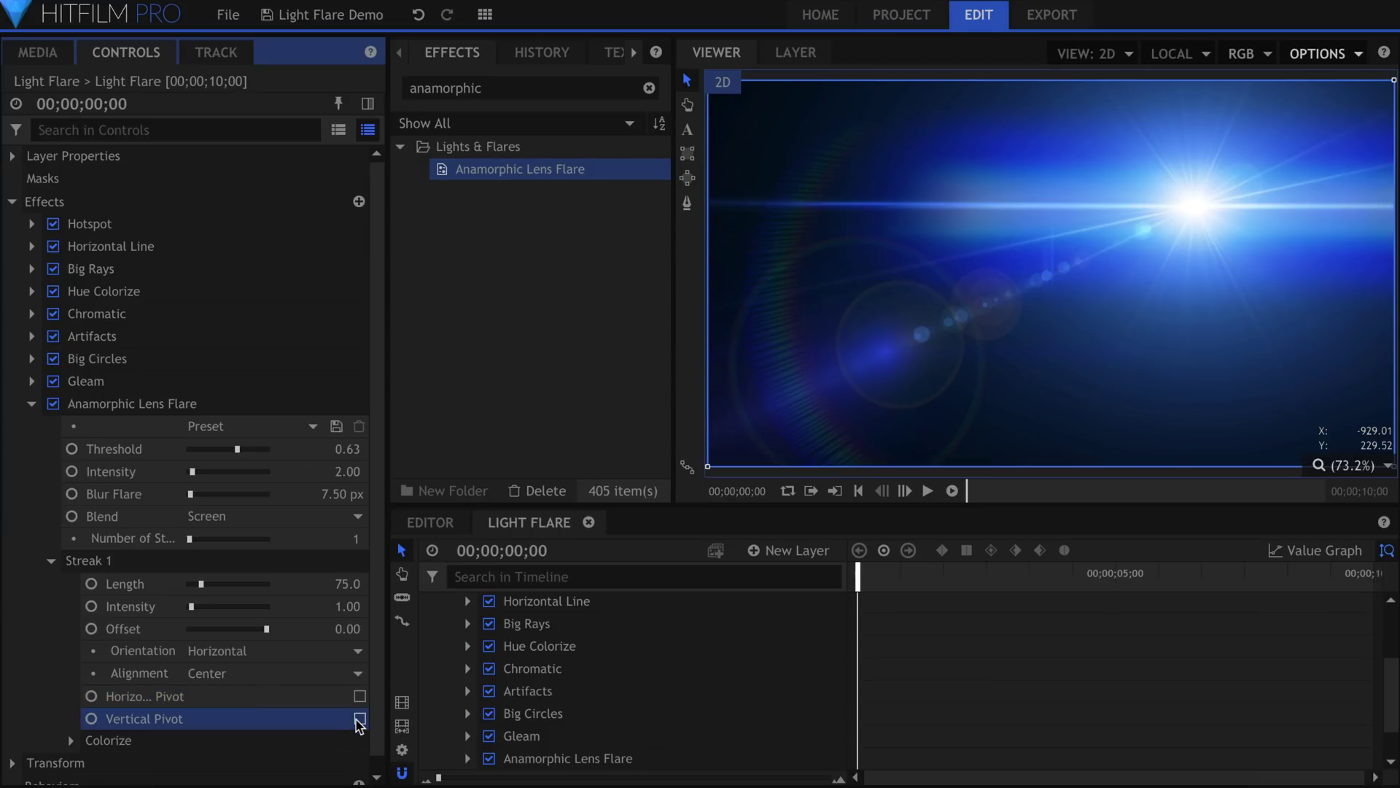
- Add Lens Dirt to the flare plane and lower its Threshold to 0.10
click(166, 403)
click(515, 170)
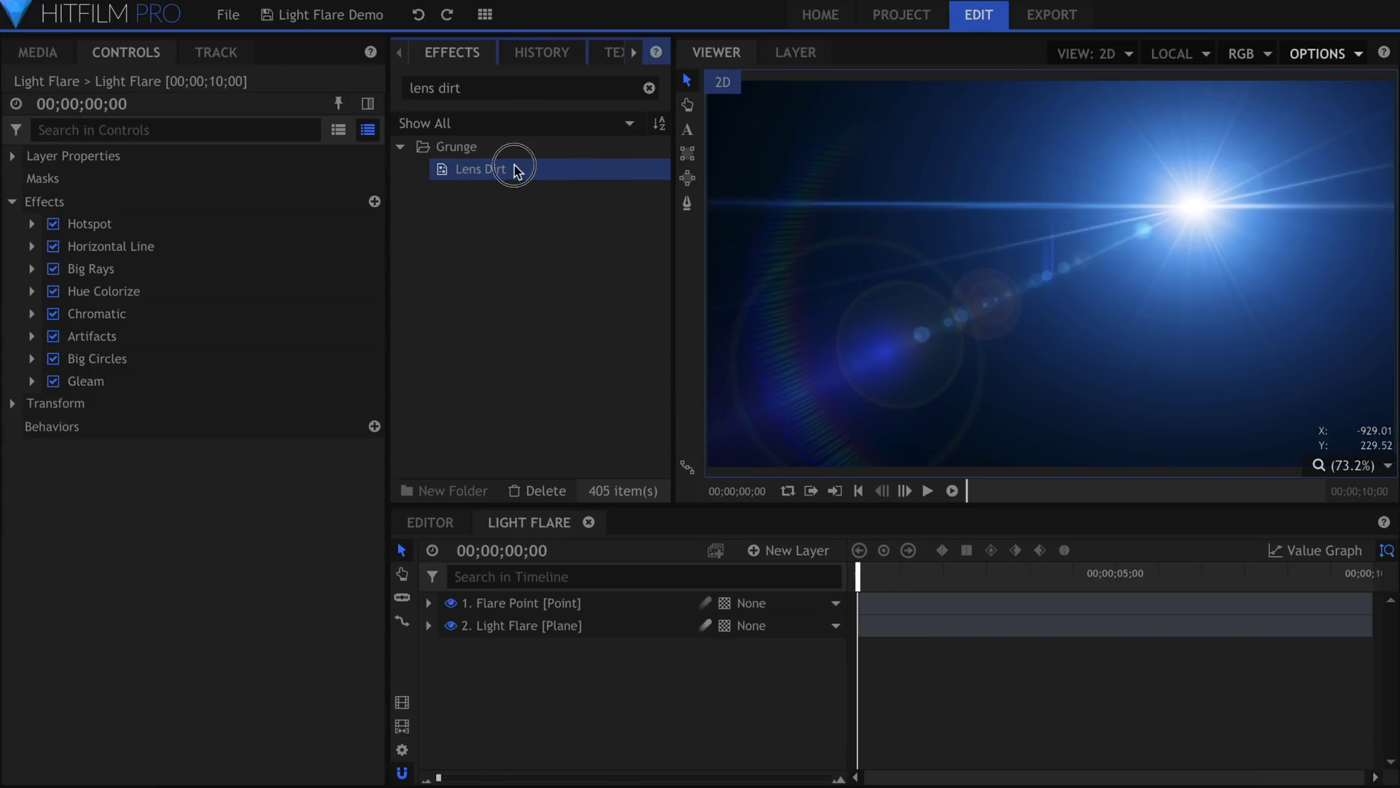
drag(171, 386, 167, 399)
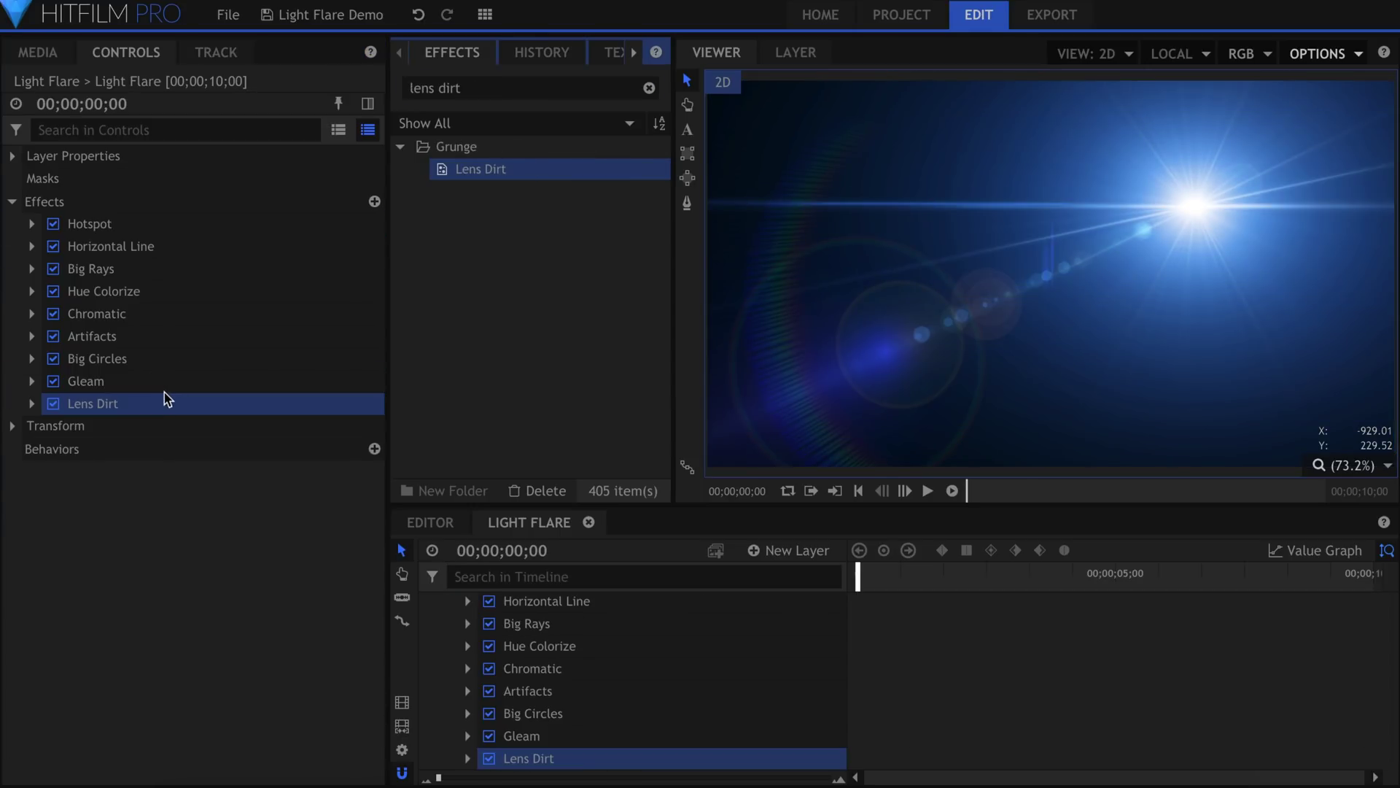
click(31, 404)
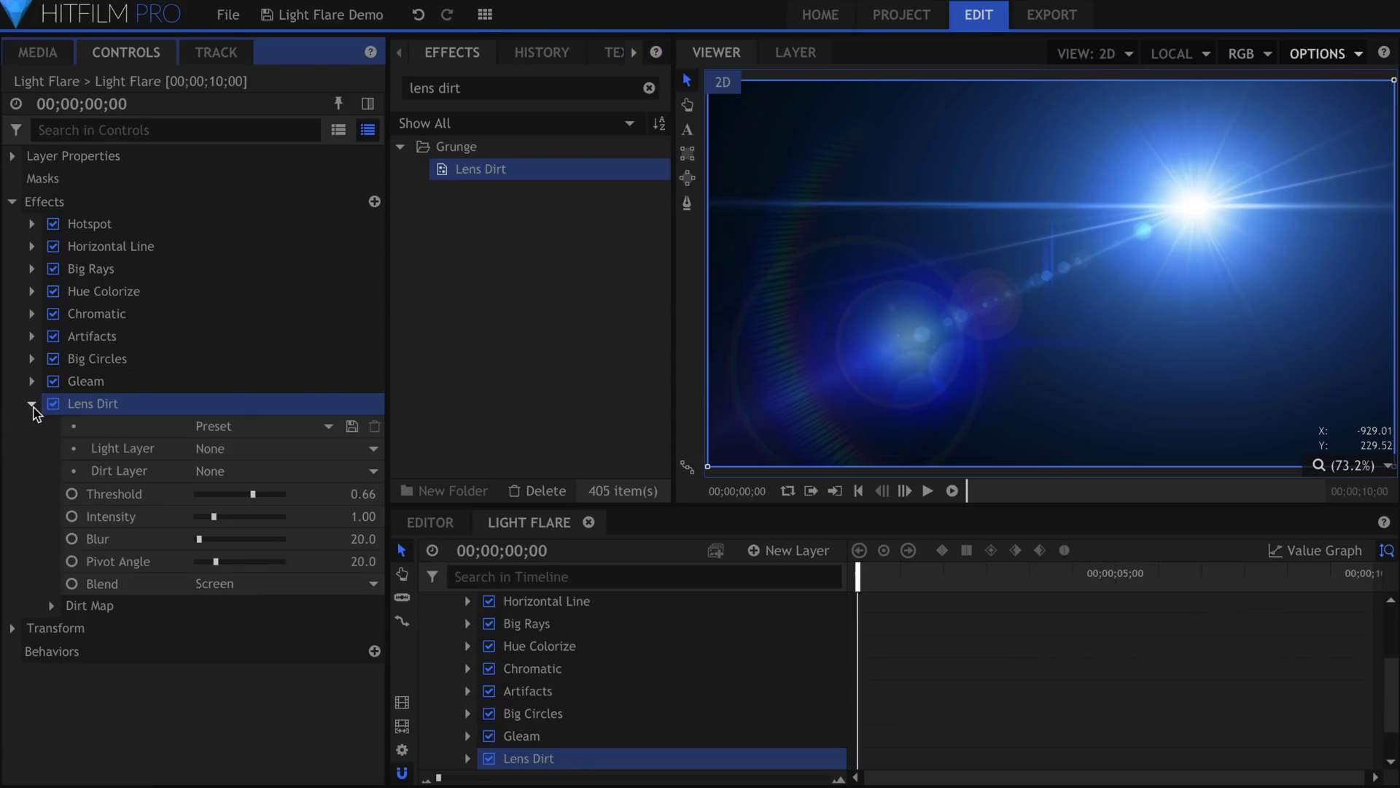
click(242, 496)
drag(242, 496, 215, 546)
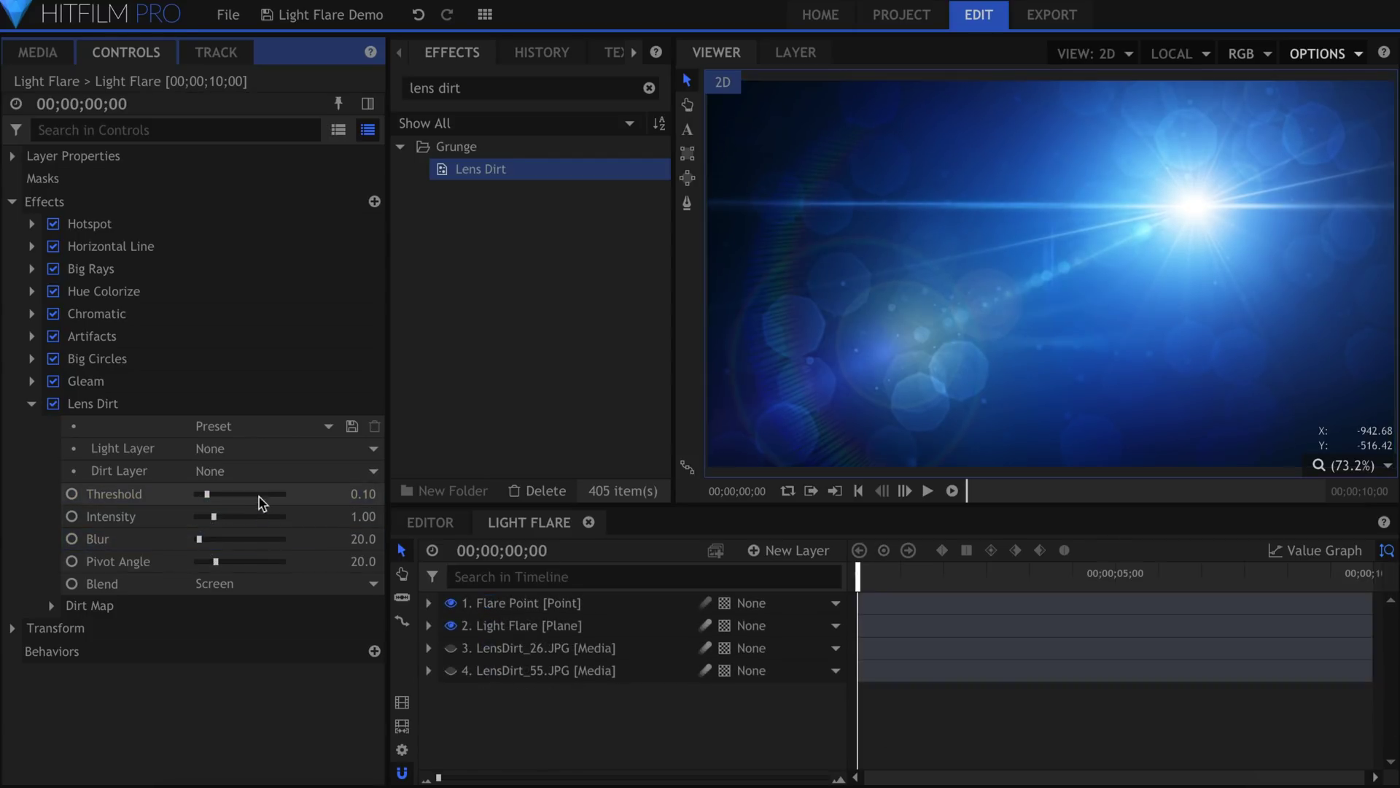
- Use LensDirt_55.JPG as the dirt layer and move the Flare Point further left
click(270, 470)
click(281, 510)
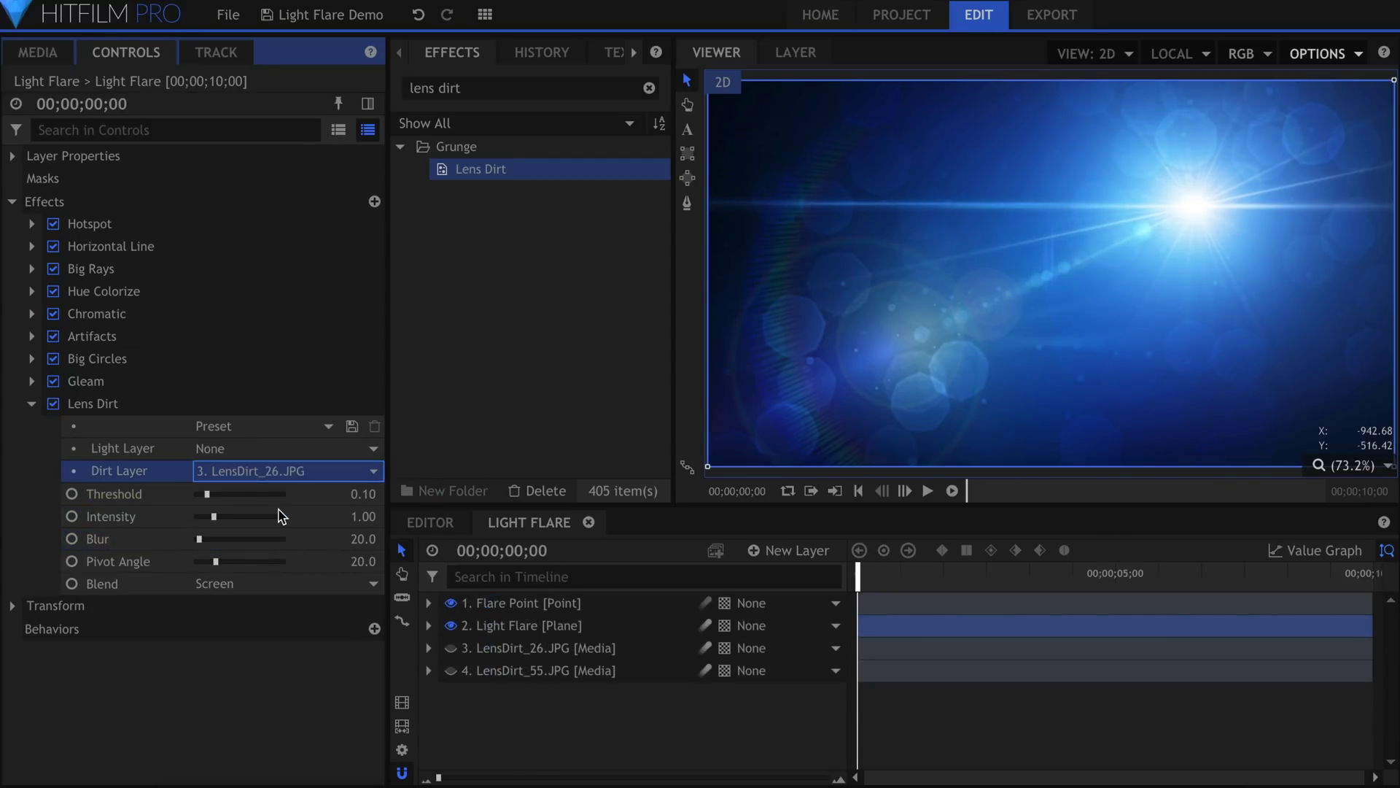
click(285, 473)
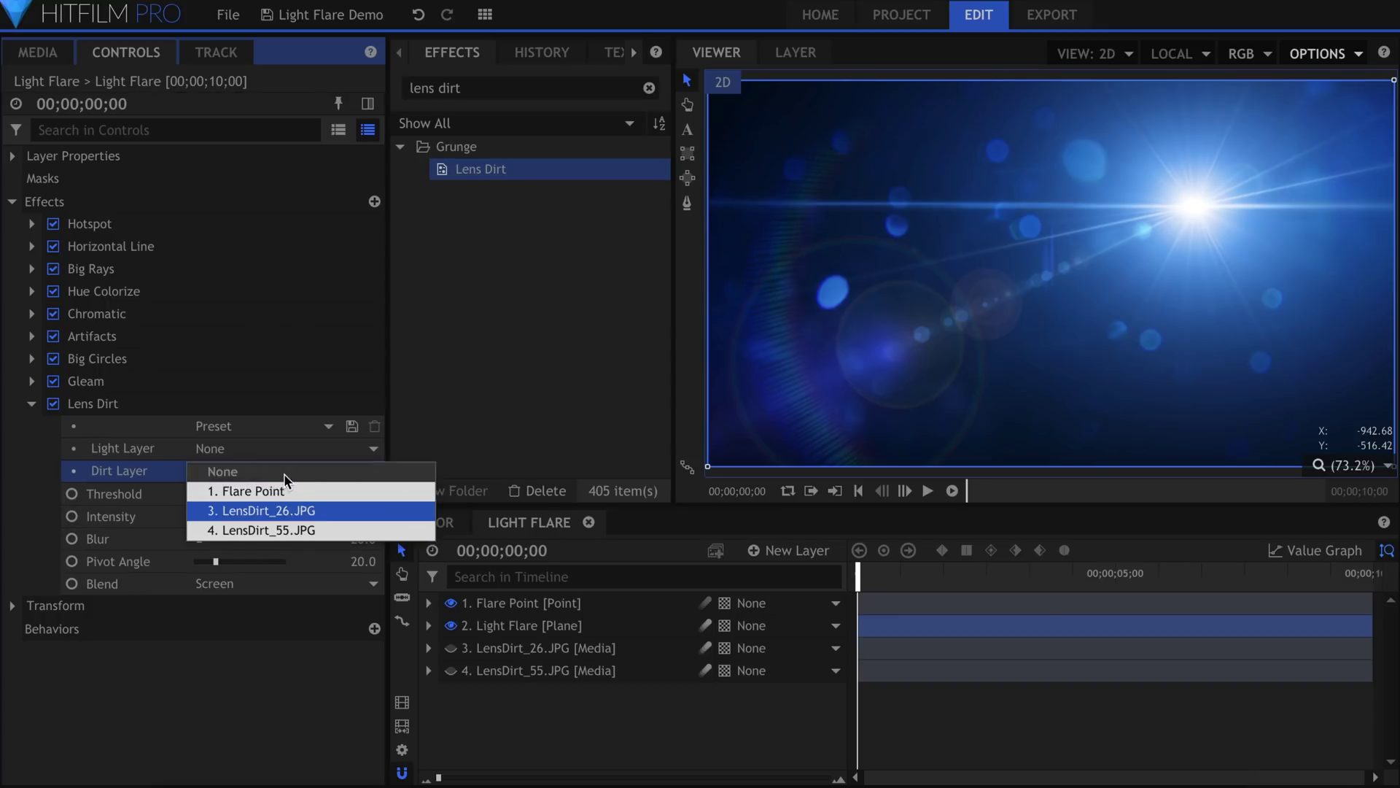
click(299, 532)
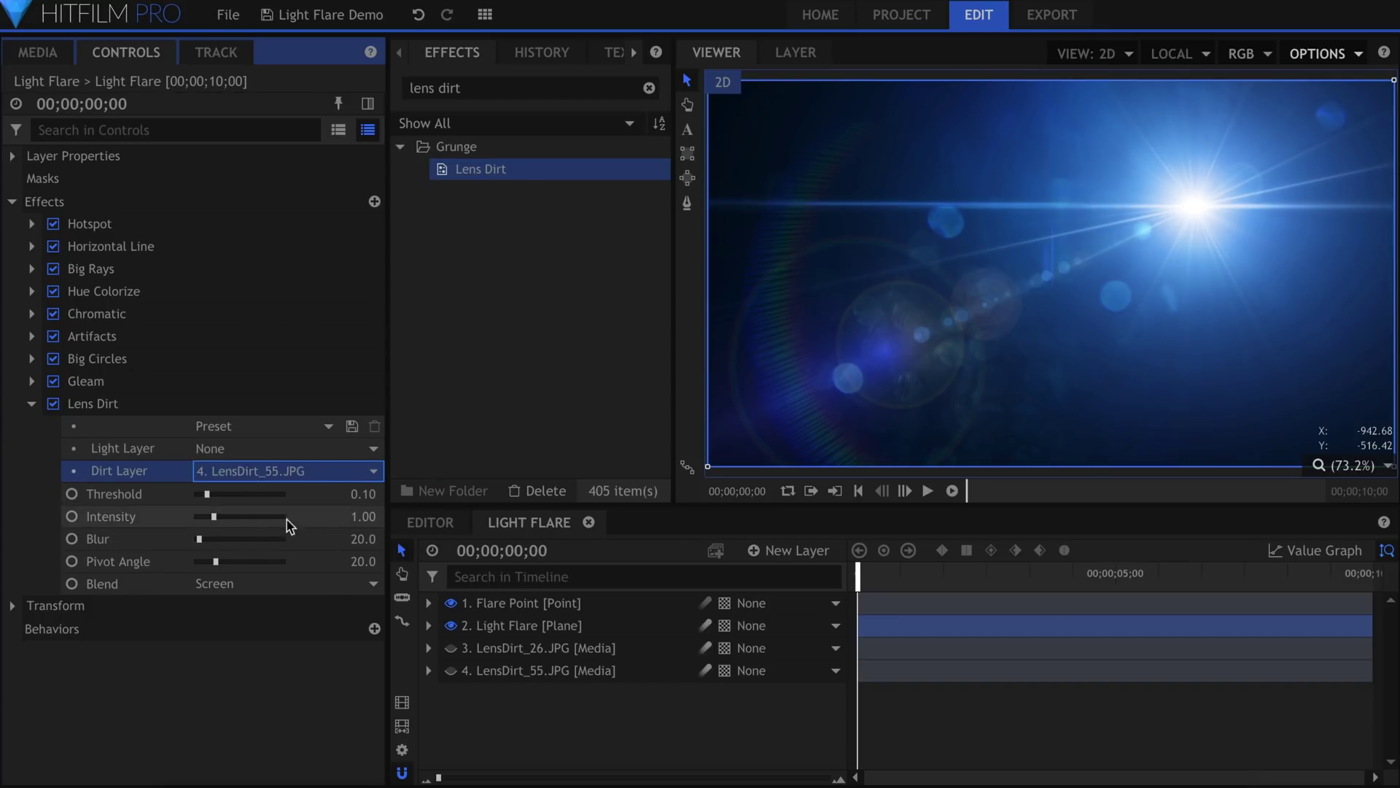
click(1197, 207)
drag(967, 195, 891, 154)
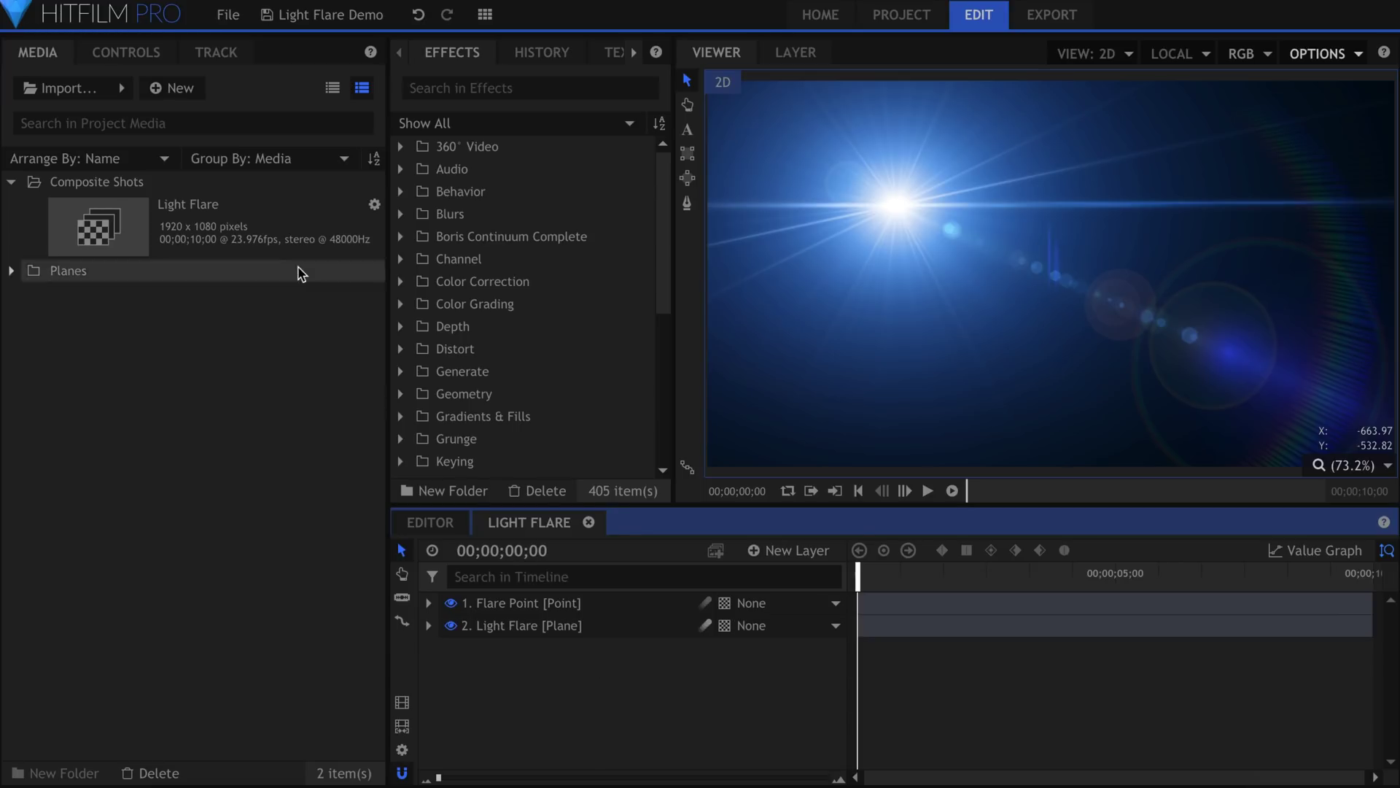
- Save the Light Flare composite shot to a file as Light Flare 2018
right_click(290, 226)
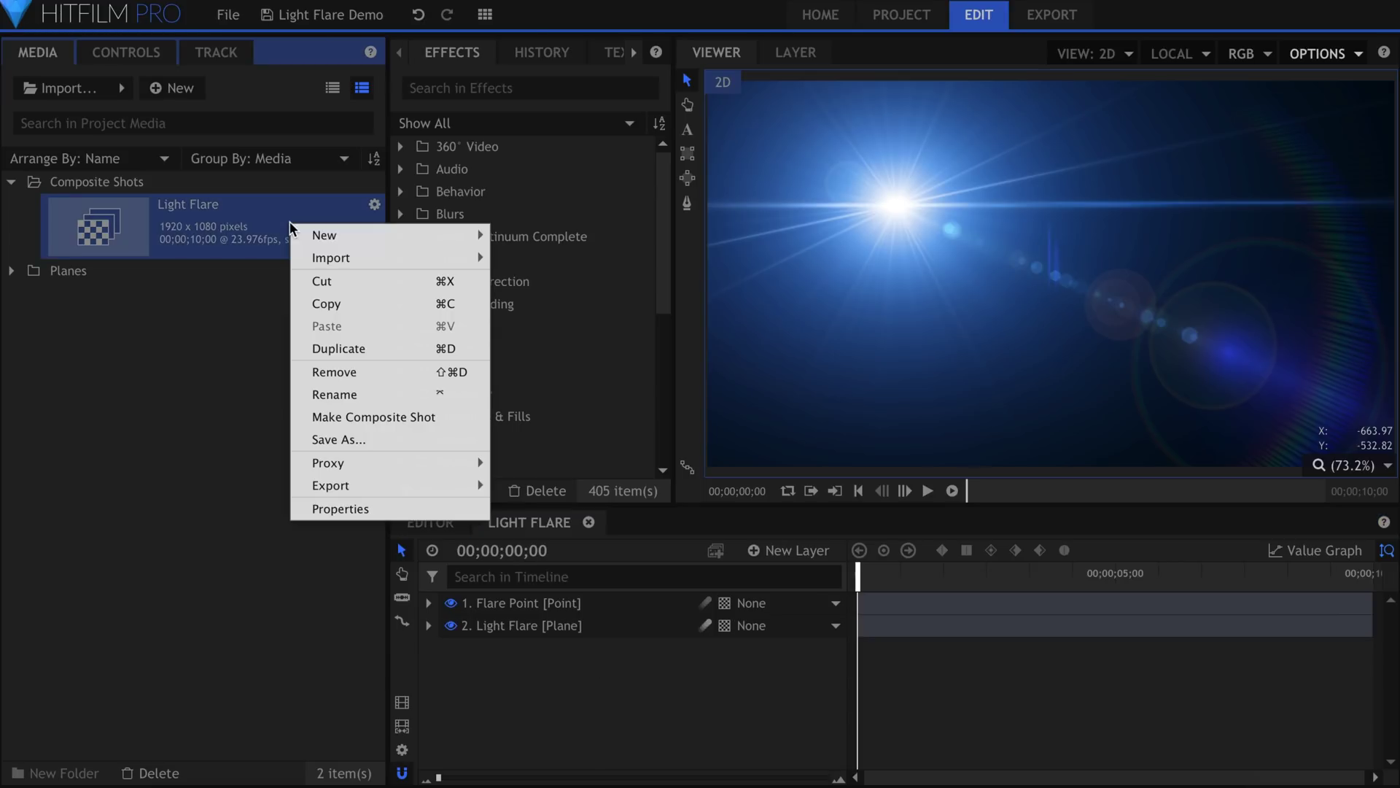
click(390, 440)
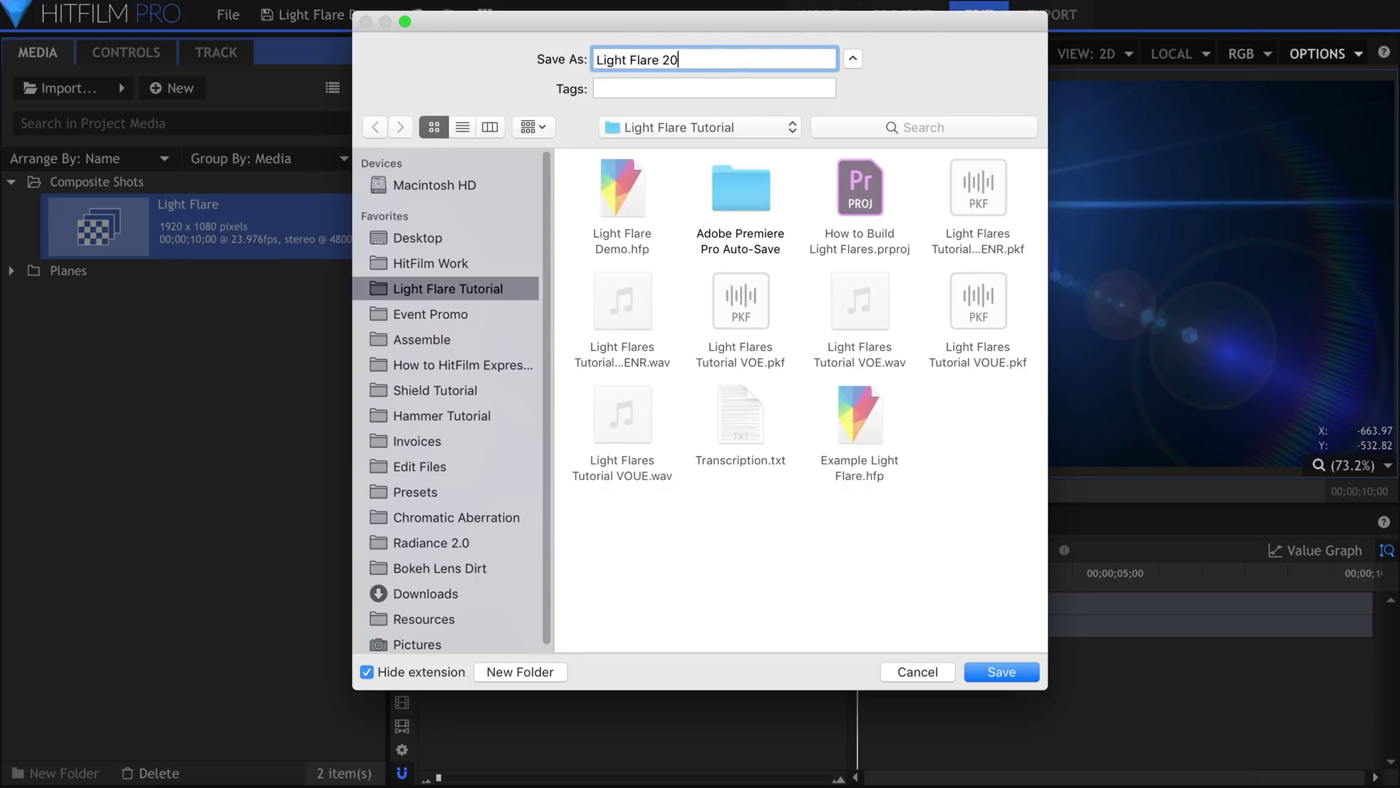
click(1002, 669)
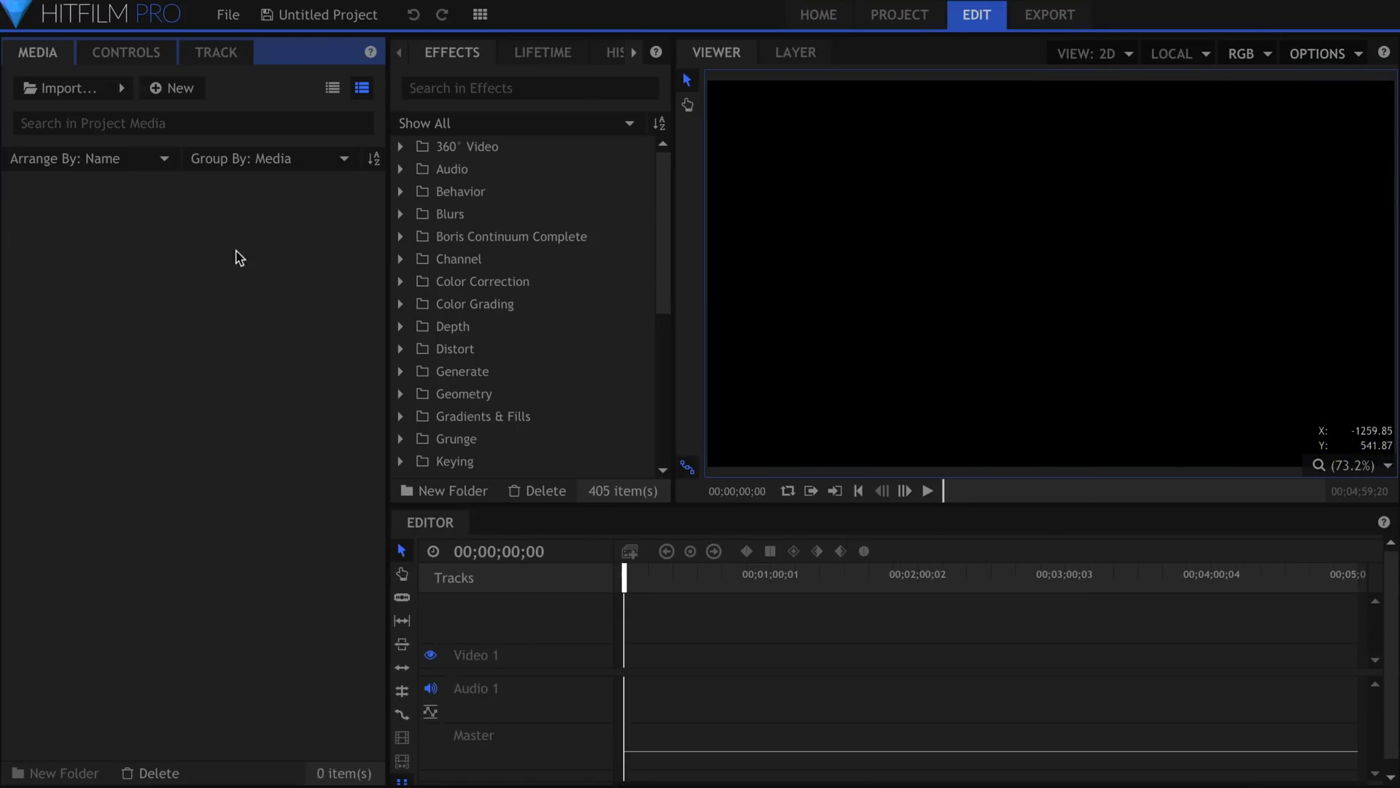
- Import Light Flare 2018.hfcs as a composite shot into the new project
click(121, 87)
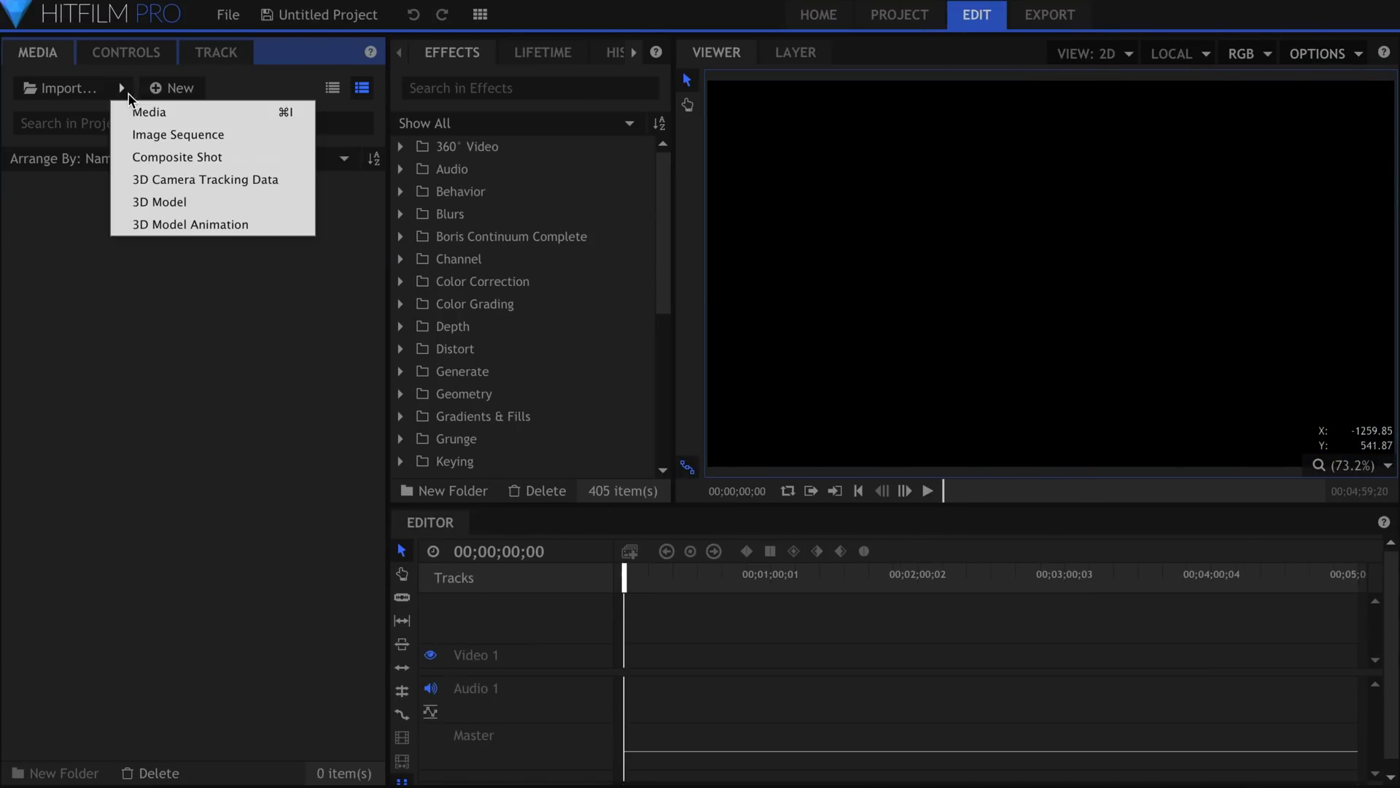
click(238, 162)
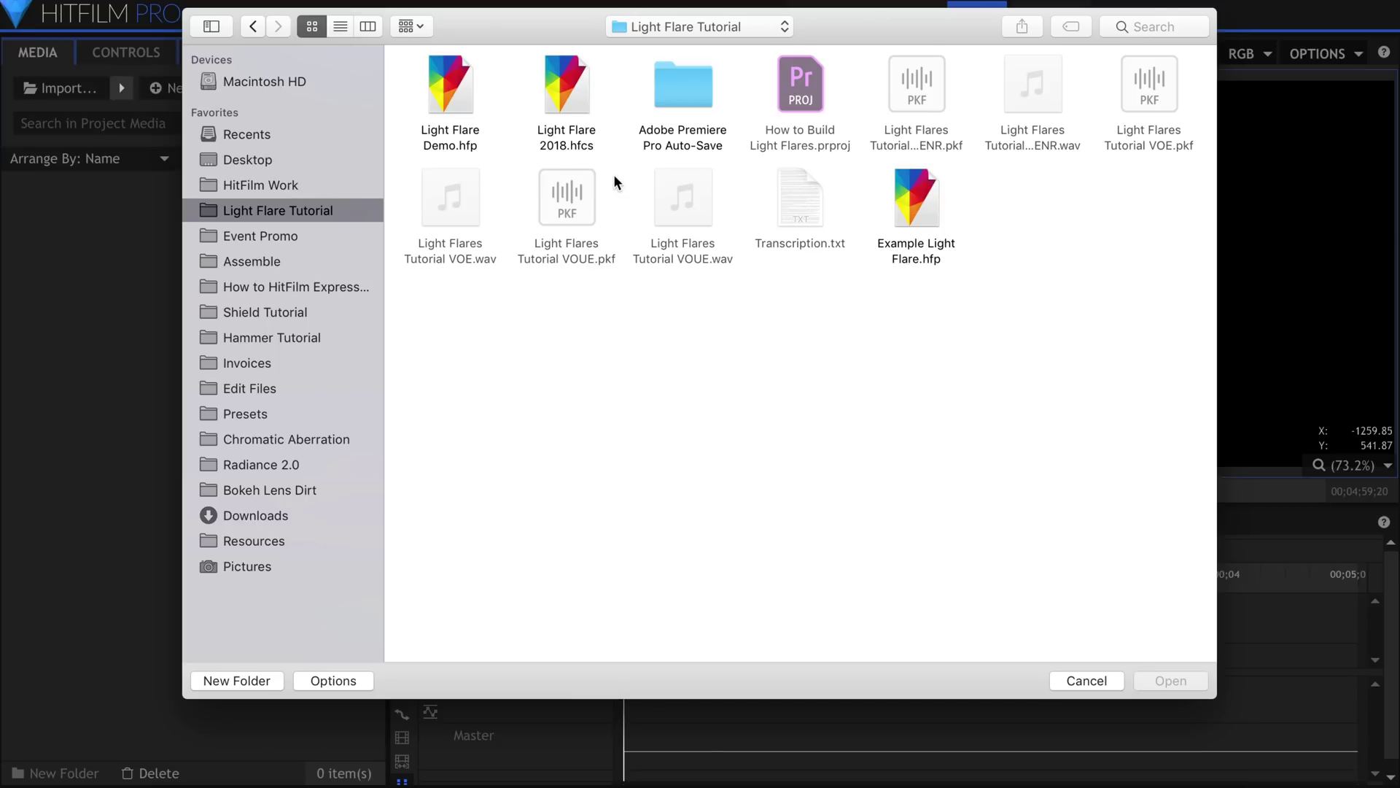
double_click(572, 95)
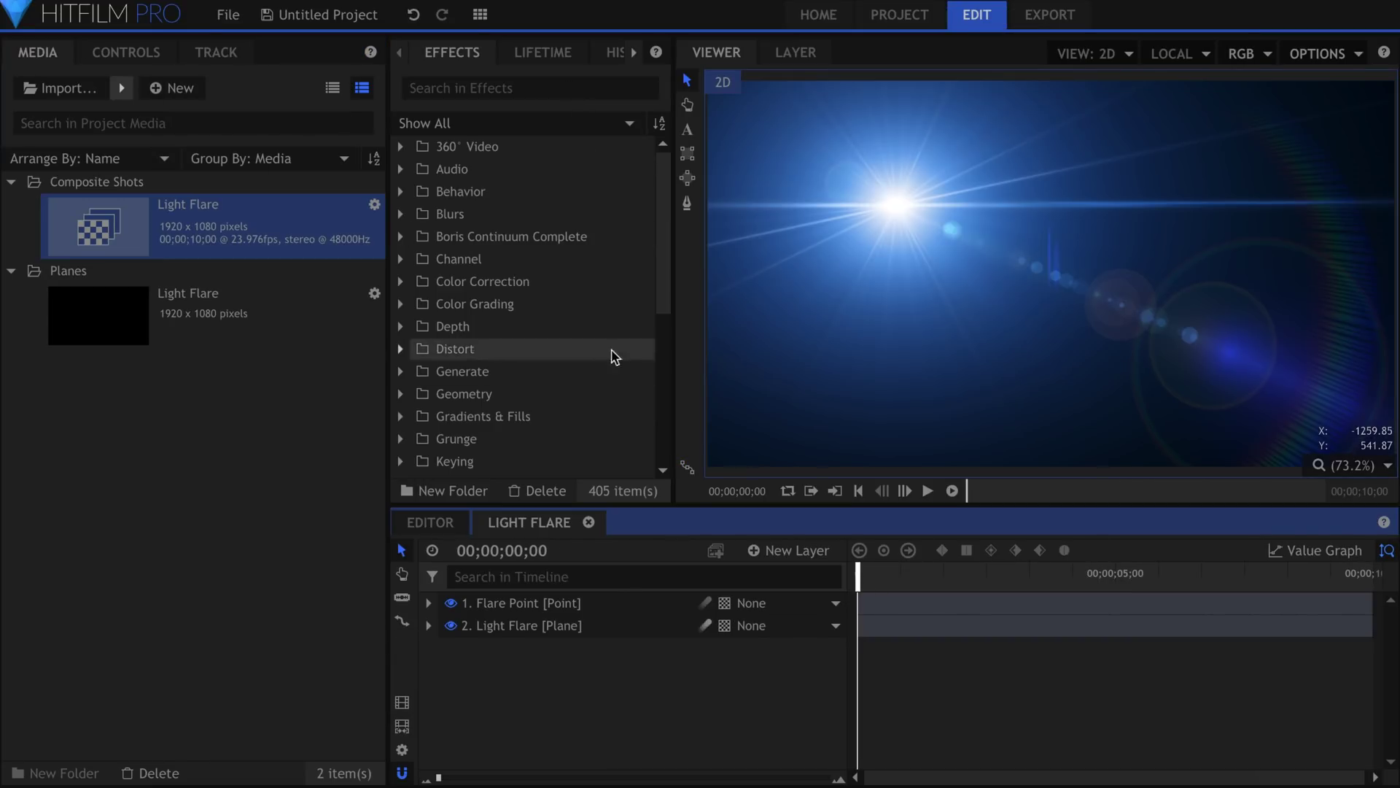
- Select the Flare Point layer and drag it to test moving the flare
click(618, 601)
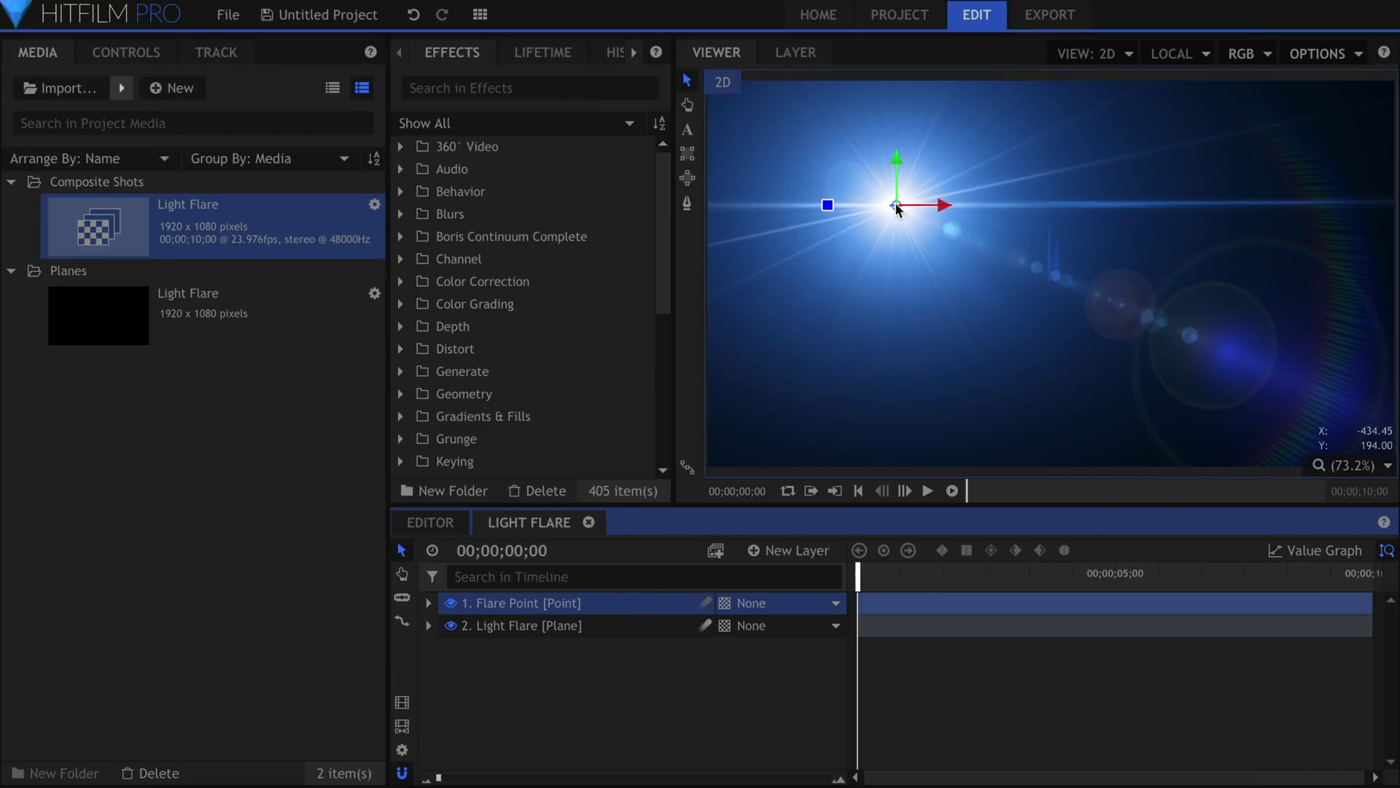
mouse_move(897, 210)
mouse_down()
mouse_move(1197, 194)
mouse_move(896, 207)
mouse_up()
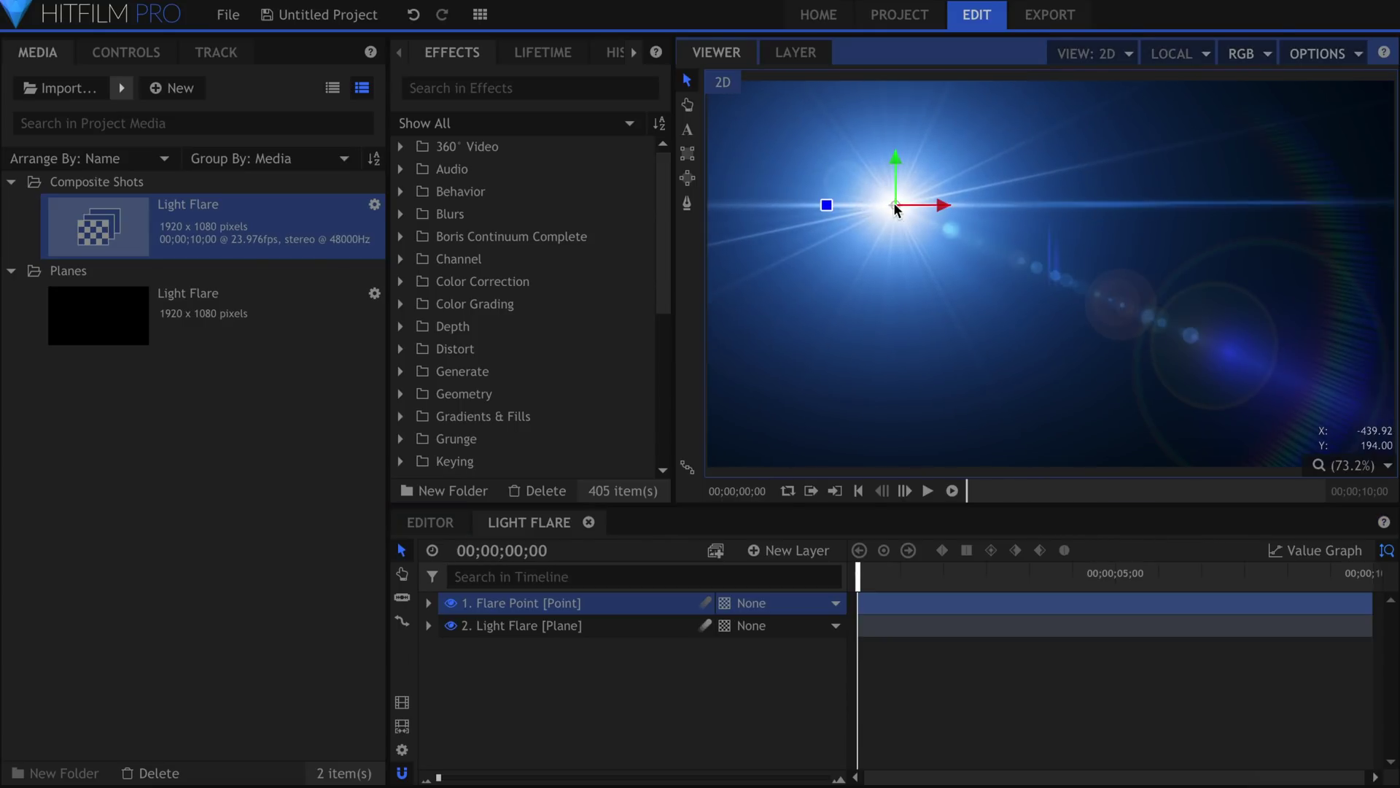